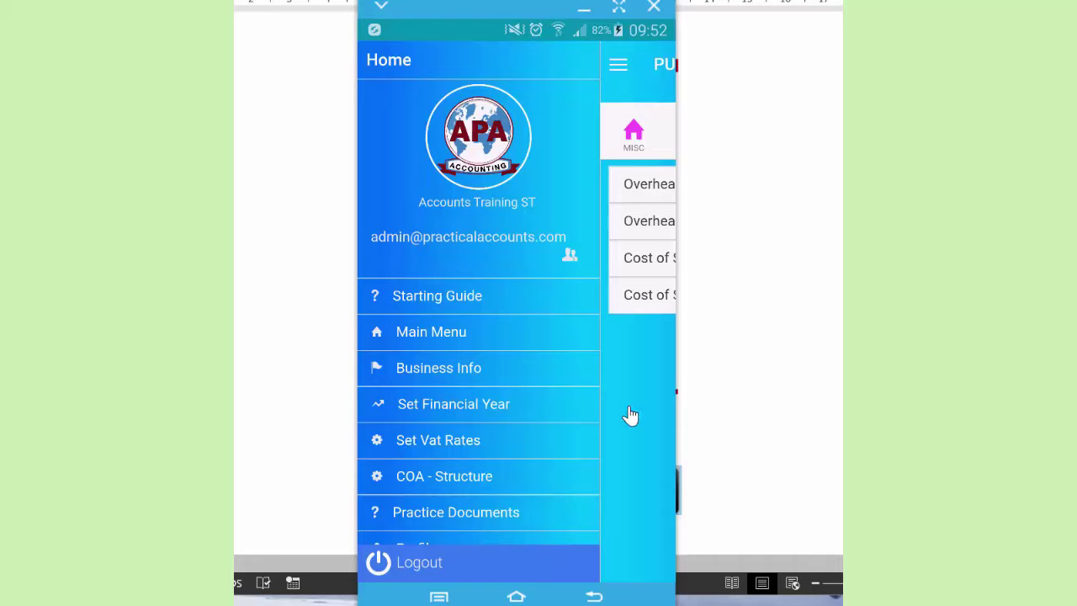
Show the Miscellaneous main menu, then reopen the app's navigation drawer over it
left_click(425, 74)
left_click(427, 337)
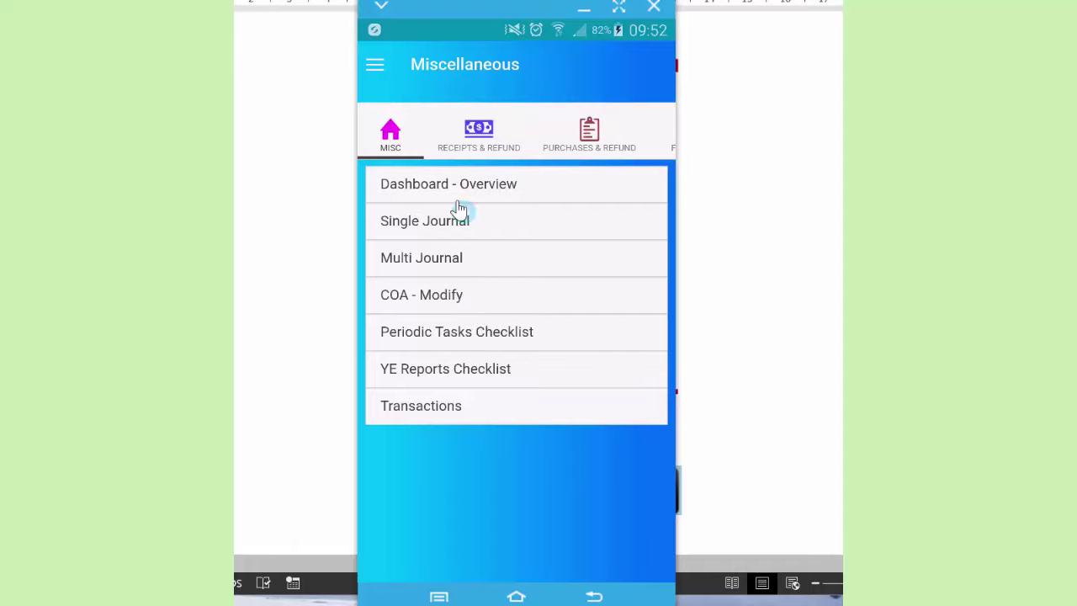
left_click(376, 67)
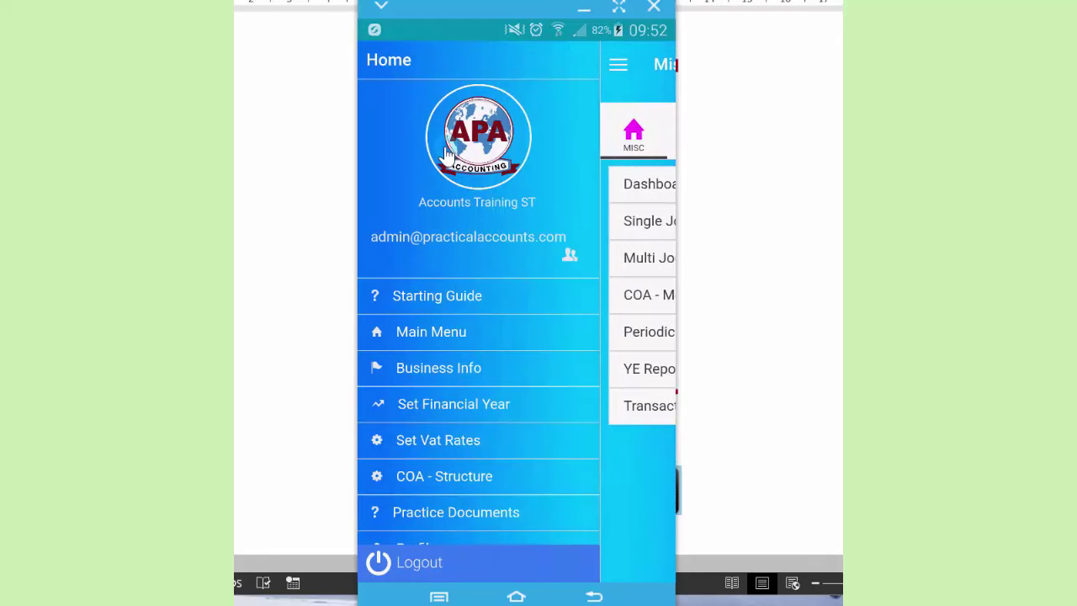
Open the Starting Guide and expand Home Menu to read, then collapse, the COA Structure description
left_click(428, 300)
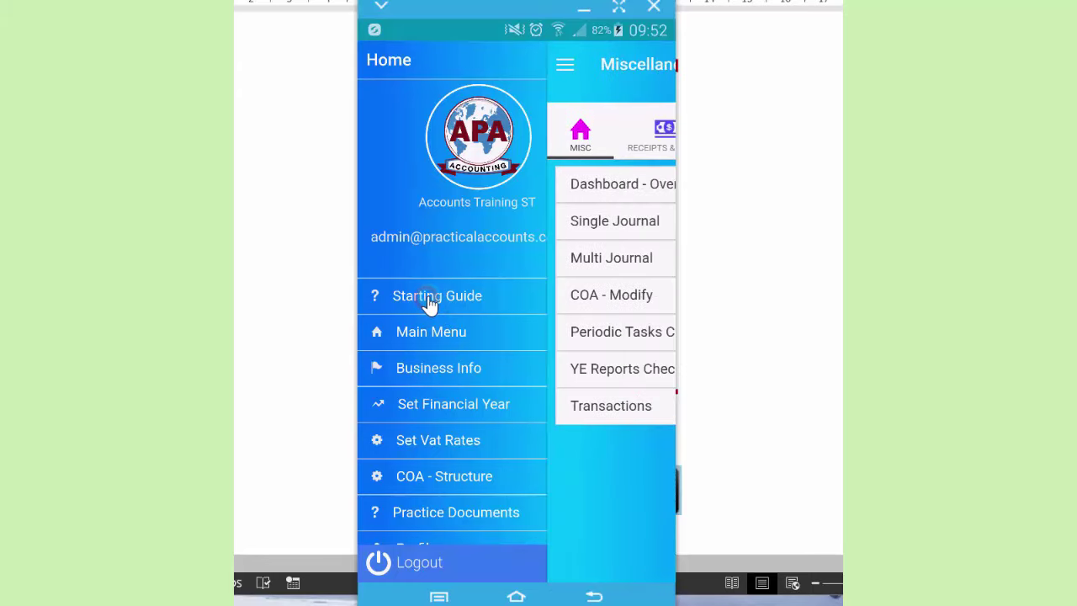
left_click(427, 180)
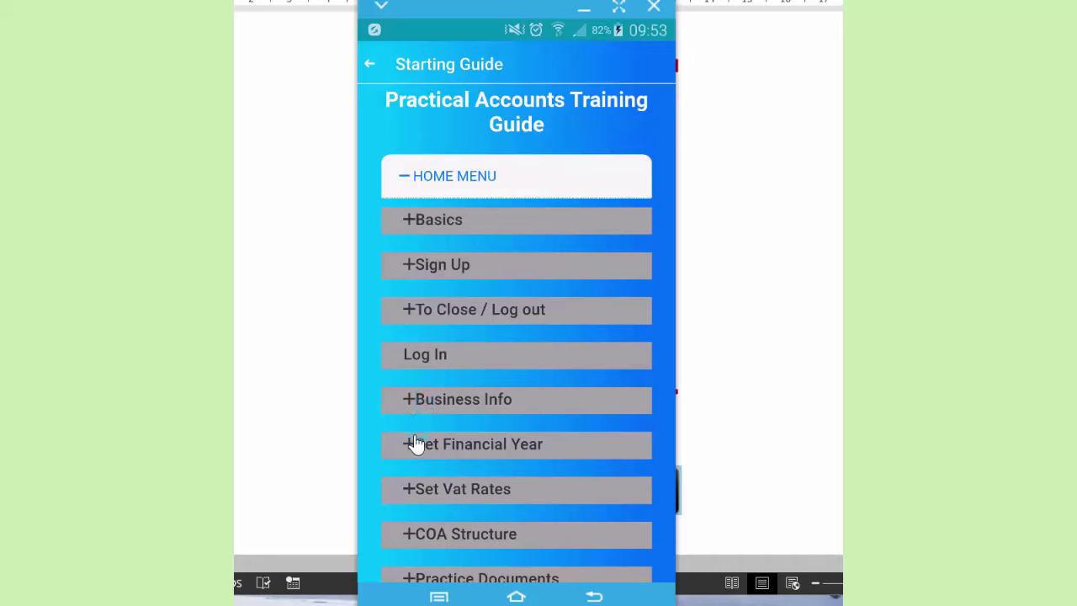
left_click(439, 539)
left_click(410, 539)
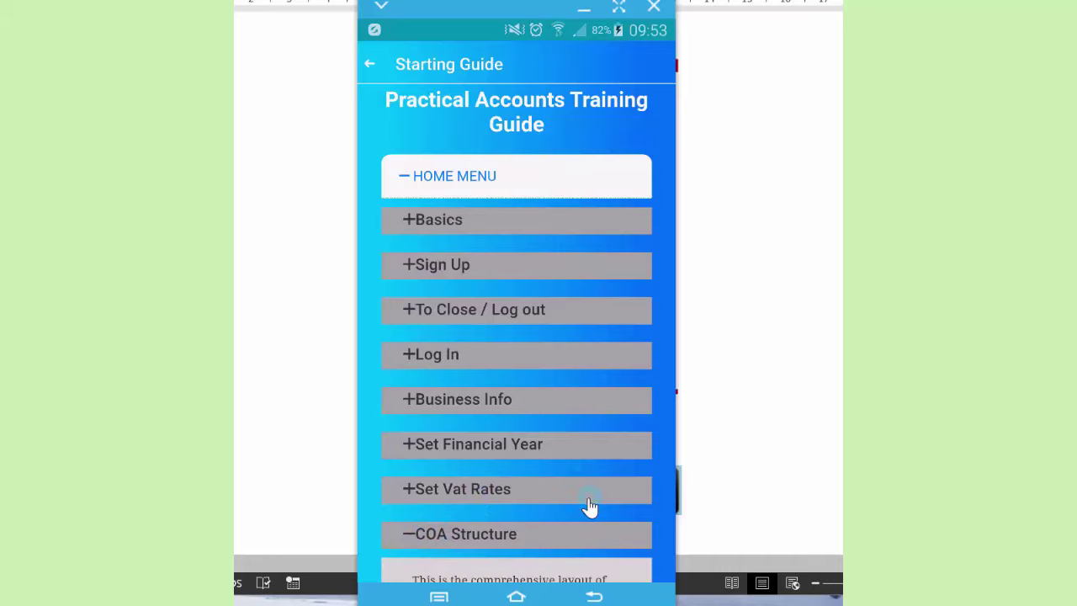
left_click_drag(586, 495, 555, 303)
left_click_drag(558, 393, 561, 269)
left_click_drag(559, 429, 557, 360)
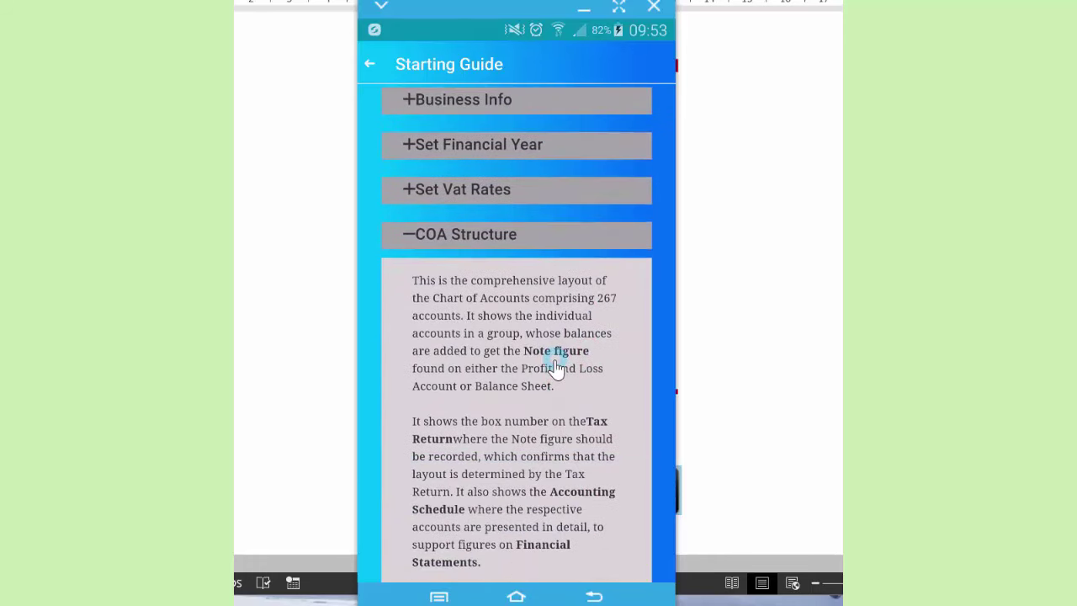
left_click_drag(557, 404, 560, 248)
left_click_drag(550, 339, 550, 269)
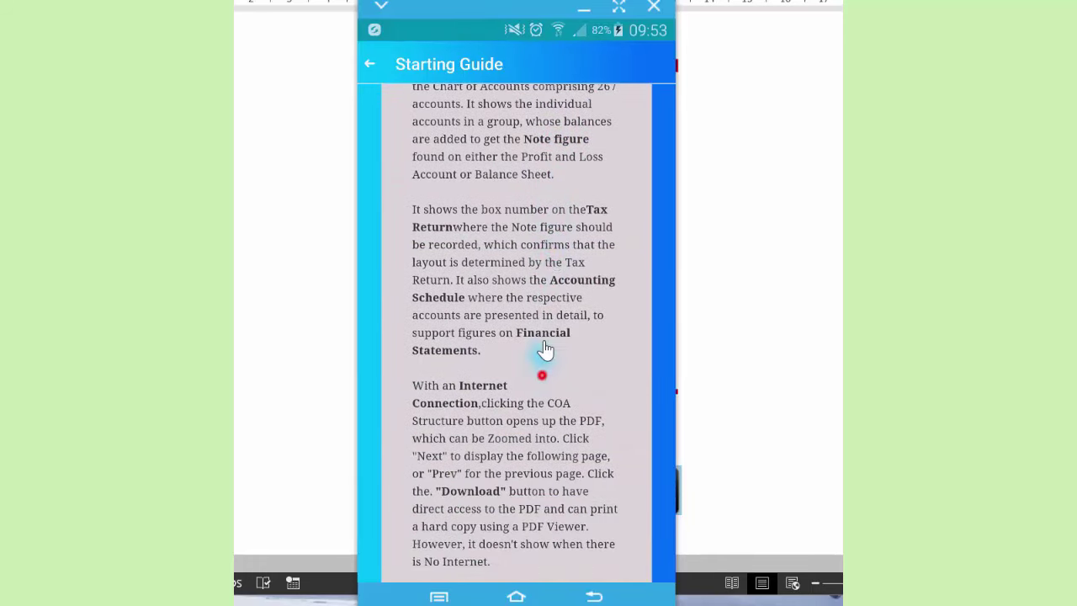
left_click_drag(549, 347, 548, 243)
left_click_drag(547, 323, 553, 473)
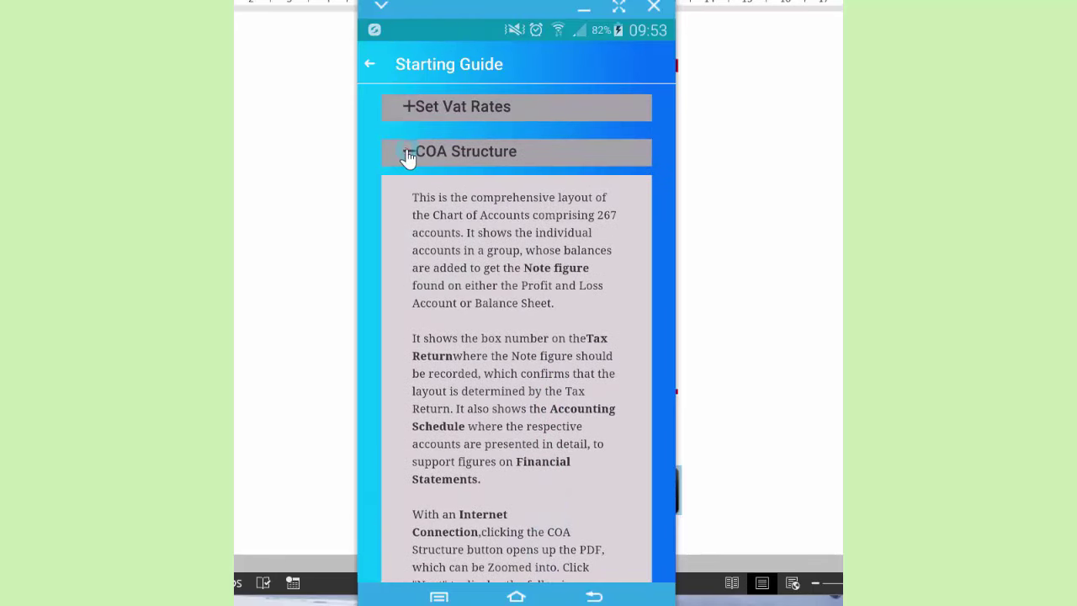
left_click(405, 151)
Expand Main Menu and view the Receipts and Refund Module explanation, then collapse both
left_click(404, 299)
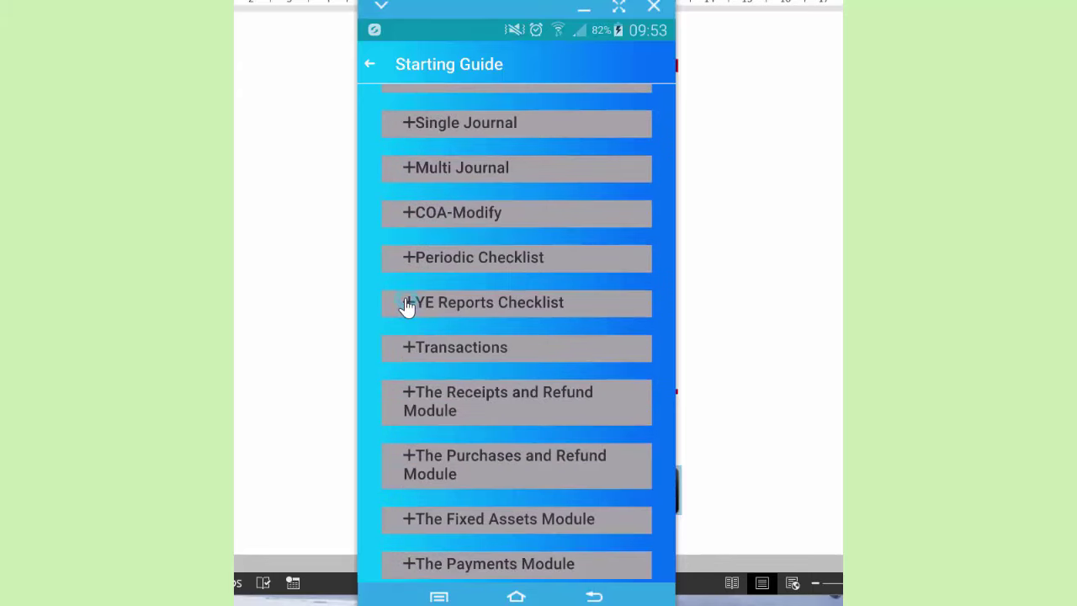
left_click(500, 269)
left_click(403, 400)
left_click(596, 476)
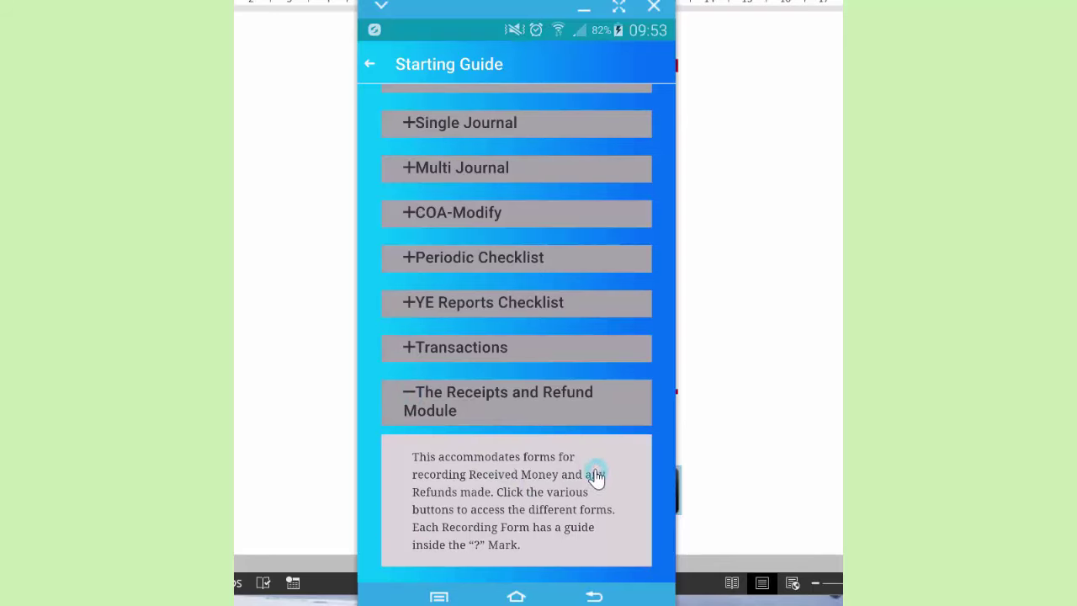
left_click(409, 393)
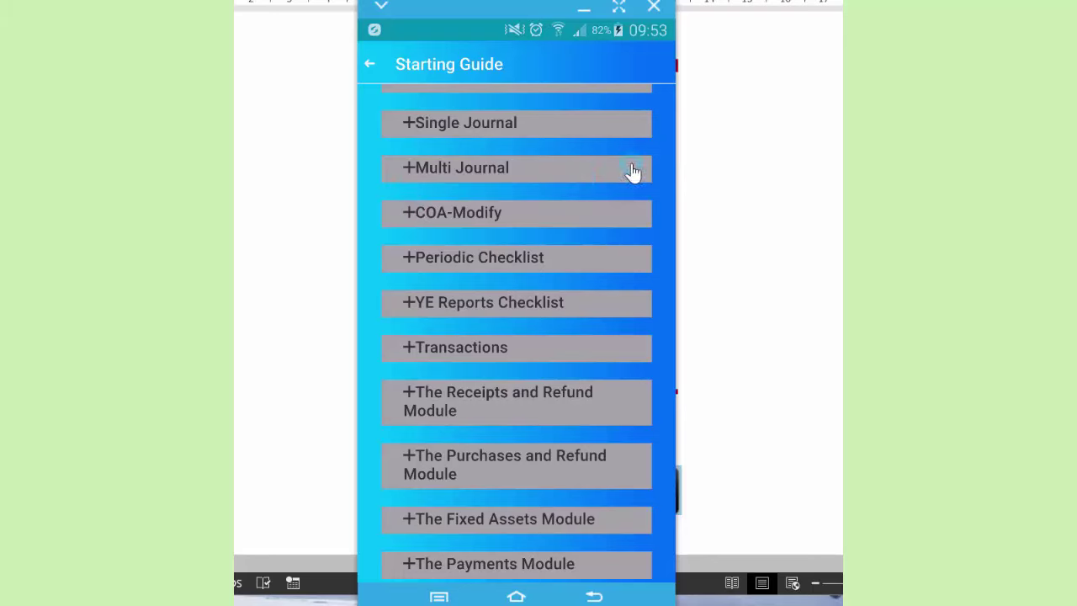
left_click_drag(673, 163, 654, 380)
left_click(403, 173)
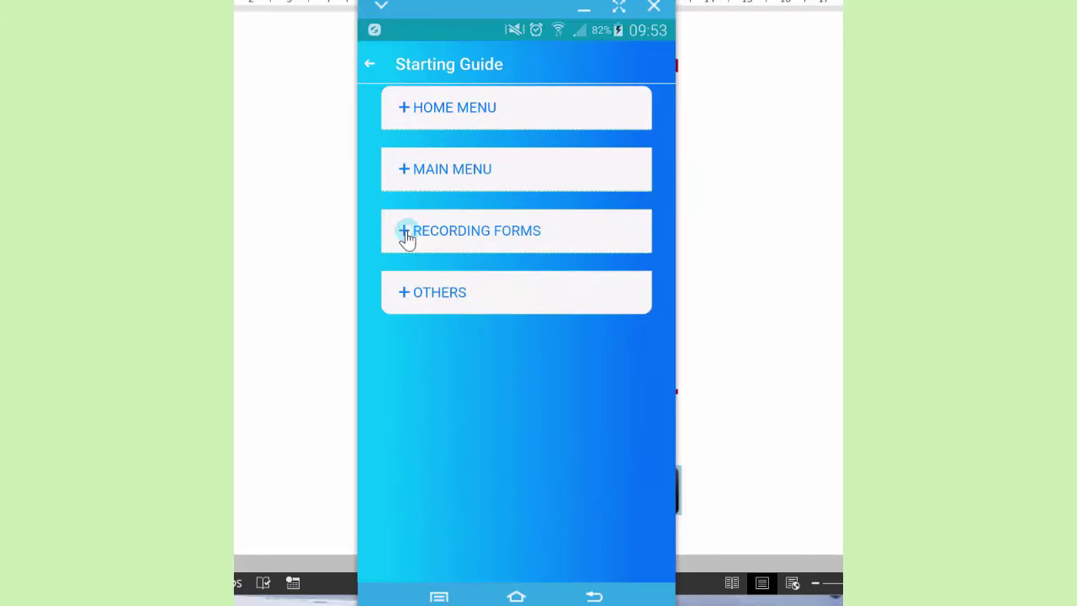
Expand Recording Forms and scroll through its Amounts explanation
left_click(408, 232)
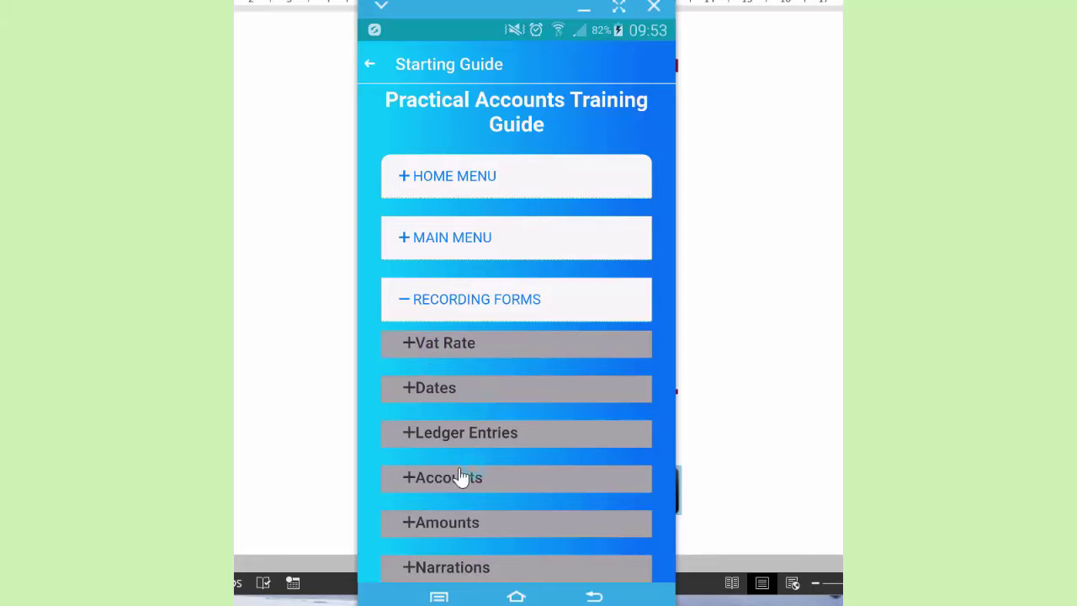
left_click(409, 523)
left_click_drag(514, 543, 514, 278)
left_click_drag(518, 349, 547, 118)
left_click_drag(533, 247, 524, 170)
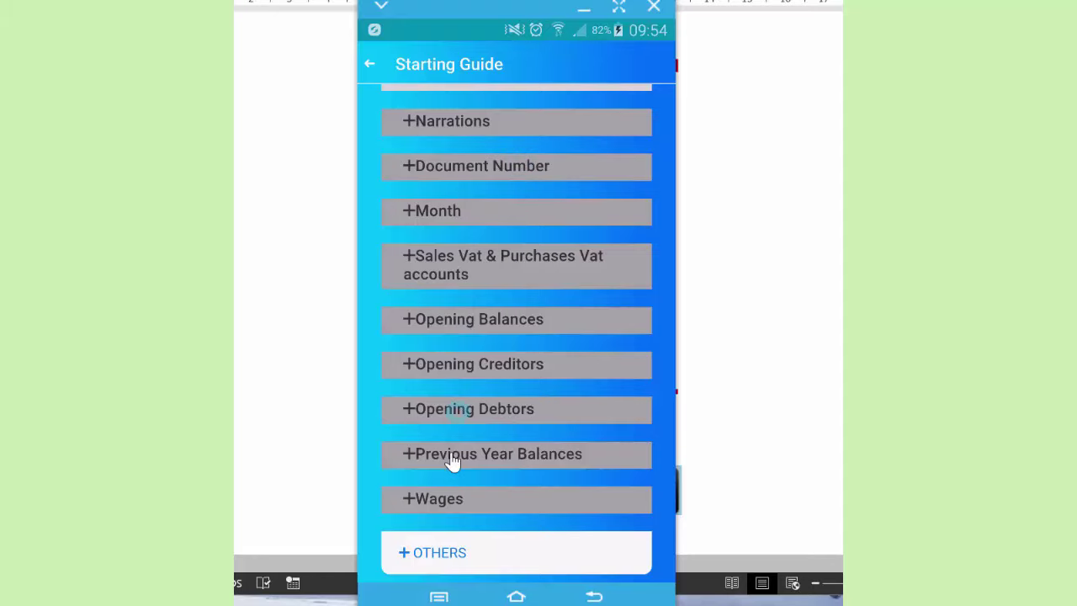
Expand the Others section (Printing, Freezing, APA Contact), then leave the Starting Guide
left_click(409, 559)
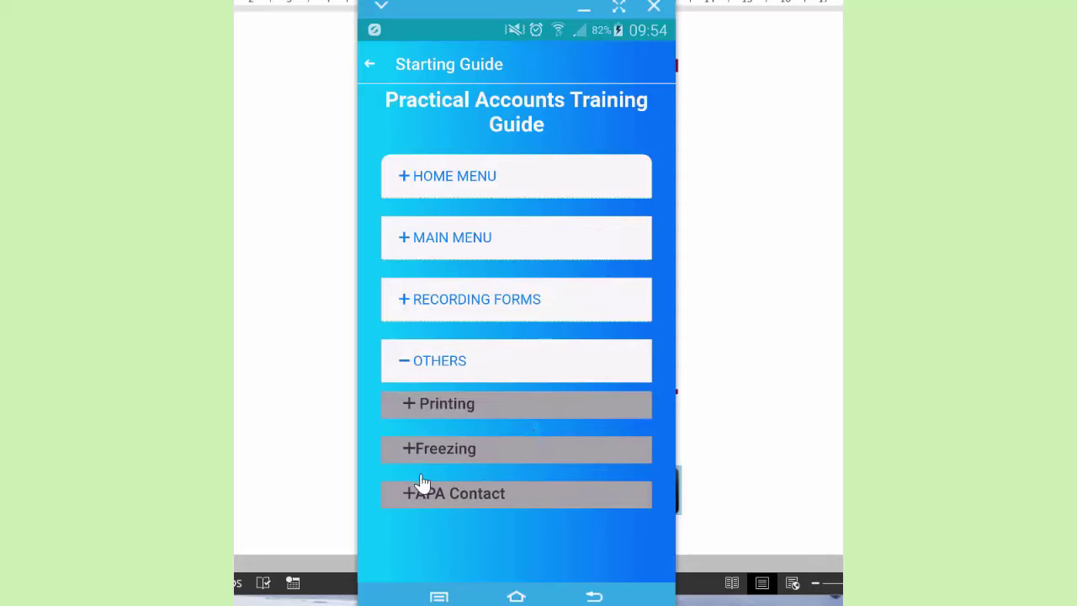
left_click(511, 503)
left_click(368, 66)
Return to the Miscellaneous menu and browse module tabs from Purchases & Refund through Loans and Reports
left_click(376, 69)
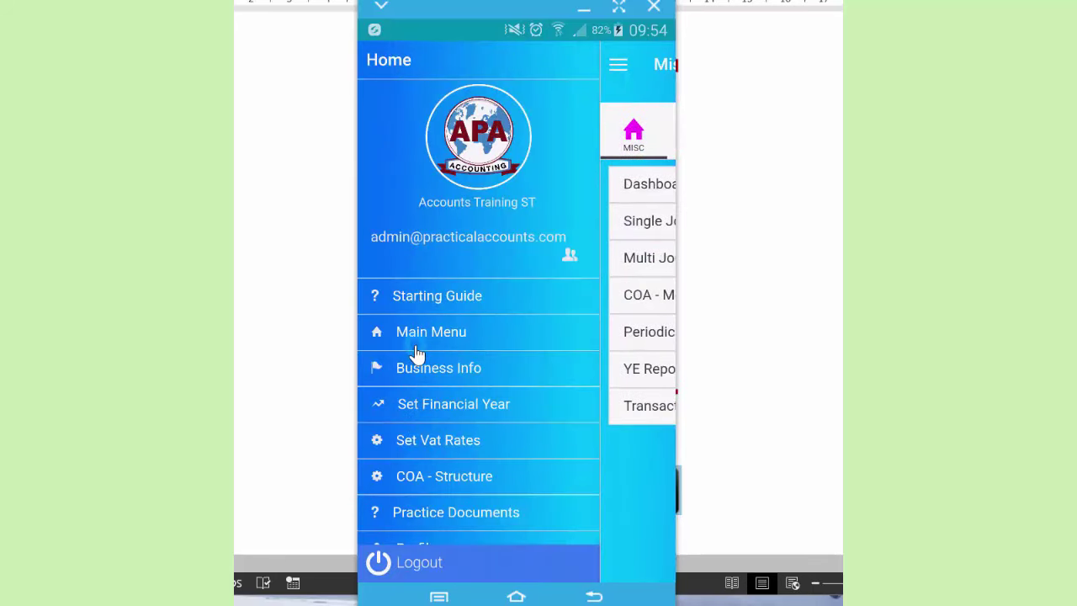
left_click(419, 339)
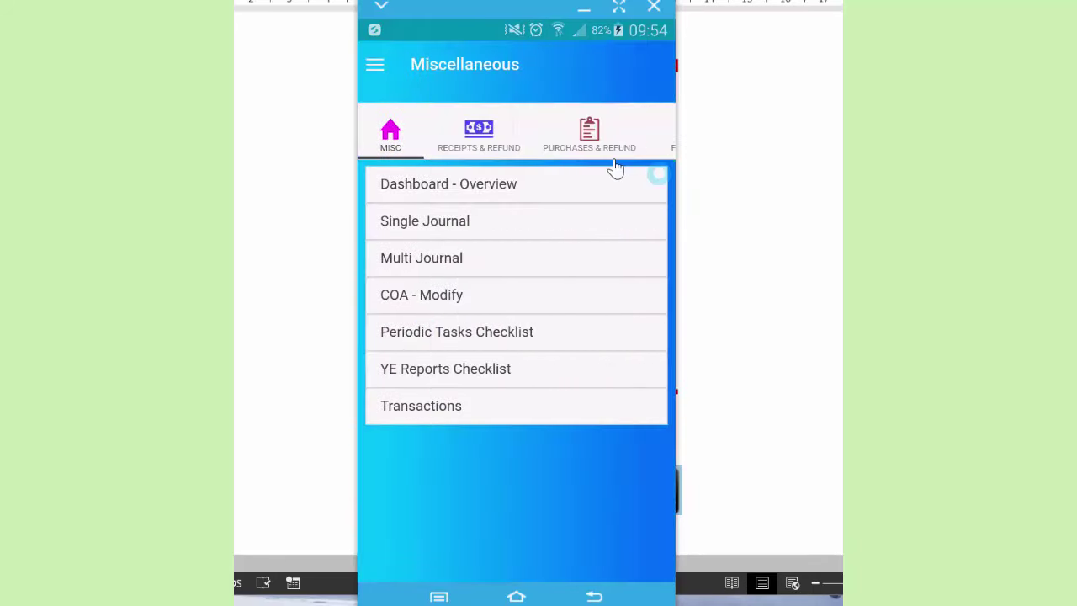
left_click(589, 139)
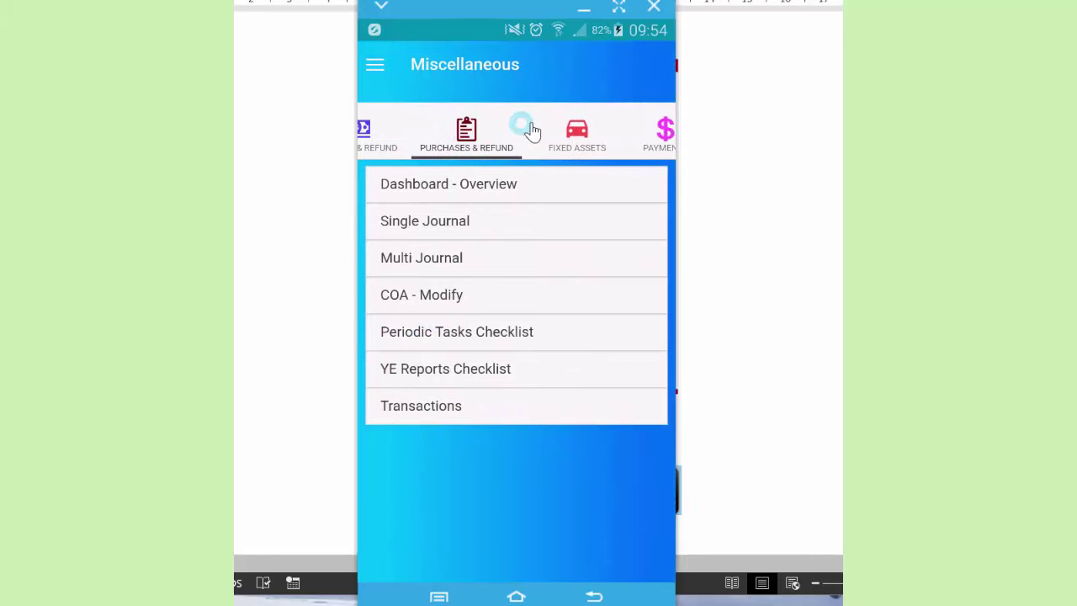
left_click(573, 137)
left_click(548, 135)
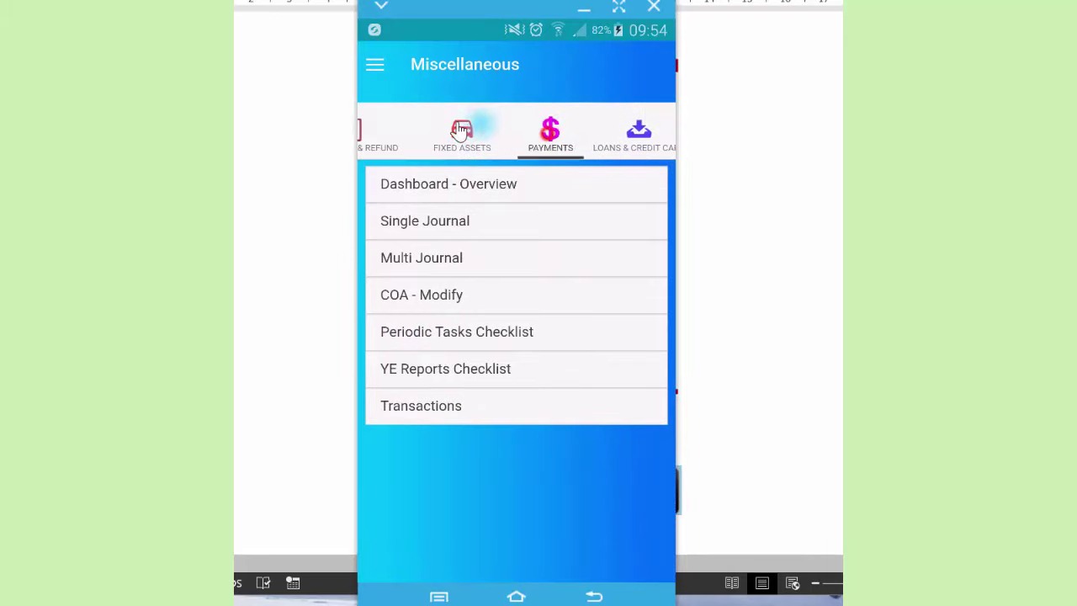
left_click(605, 135)
left_click(579, 137)
left_click(599, 148)
View the Business Info page and return to the Miscellaneous menu
left_click(375, 72)
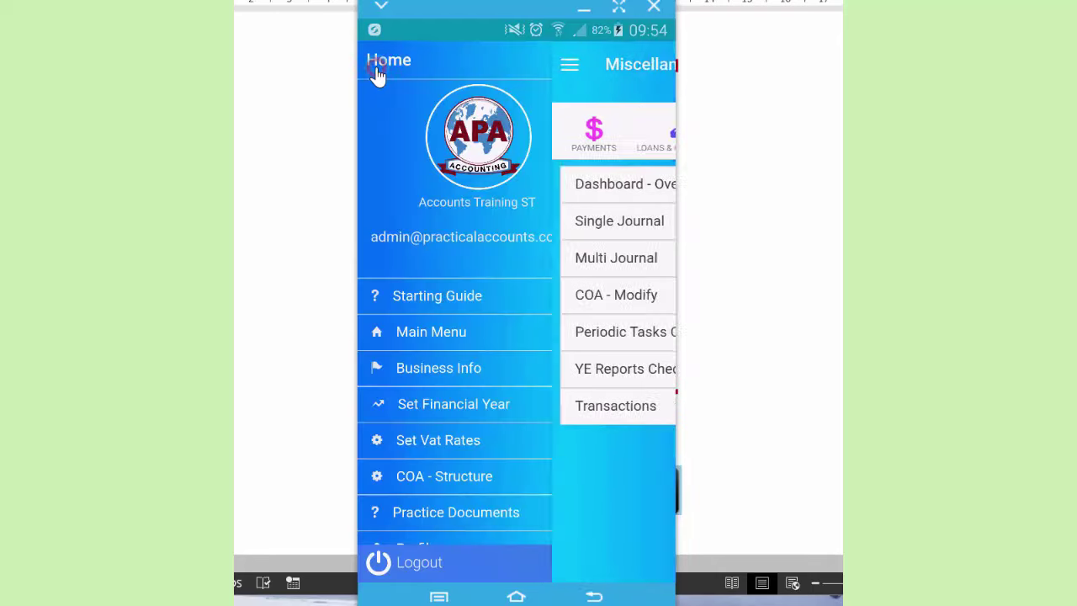
left_click(439, 378)
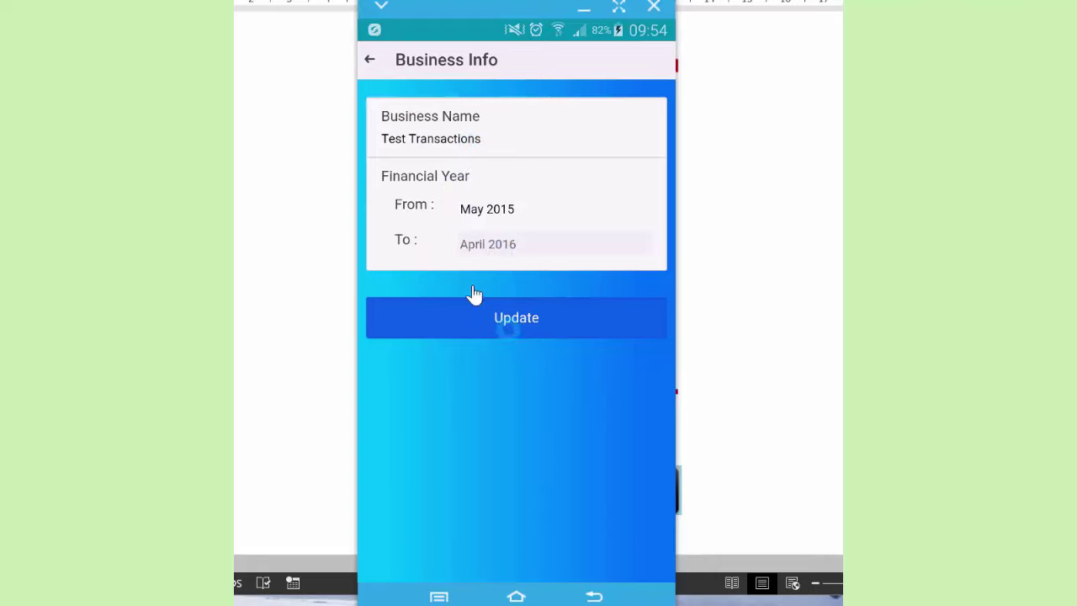
left_click(370, 63)
Set the financial year's first month to Aug
left_click(376, 71)
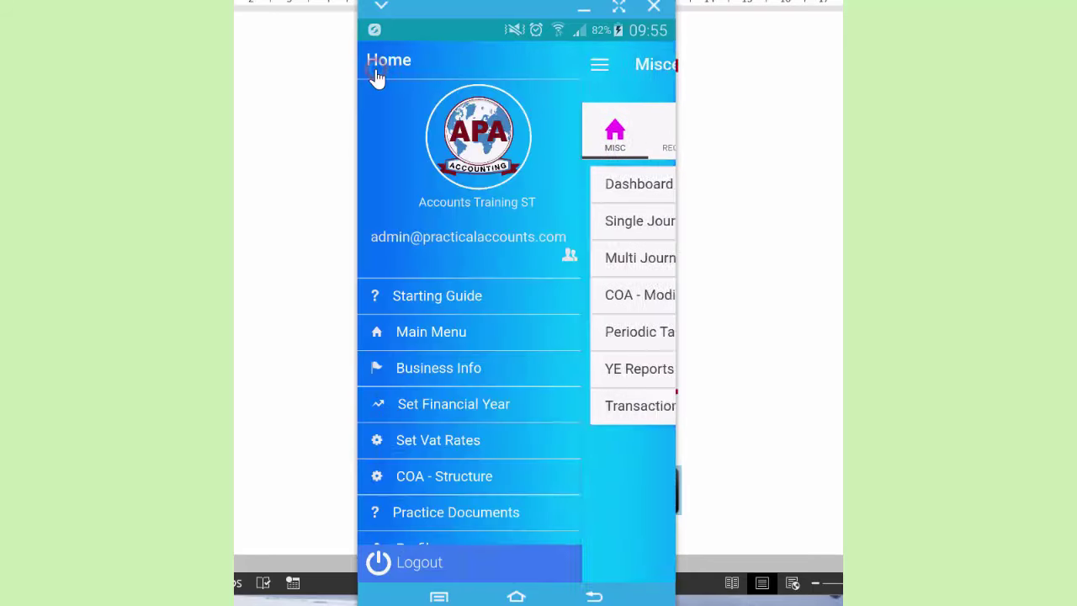
left_click(421, 407)
left_click(451, 166)
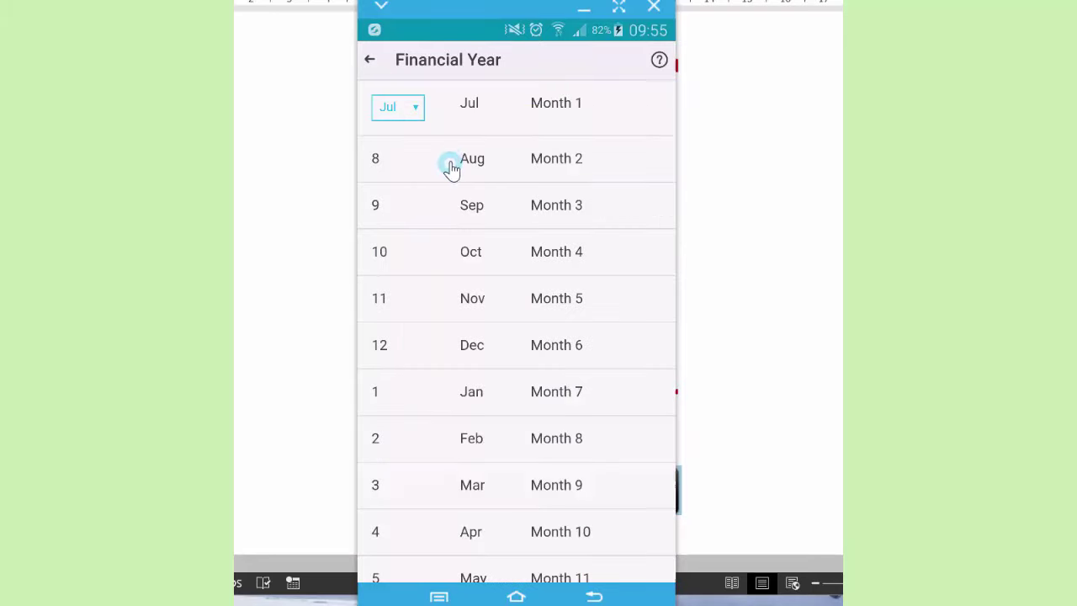
left_click(415, 113)
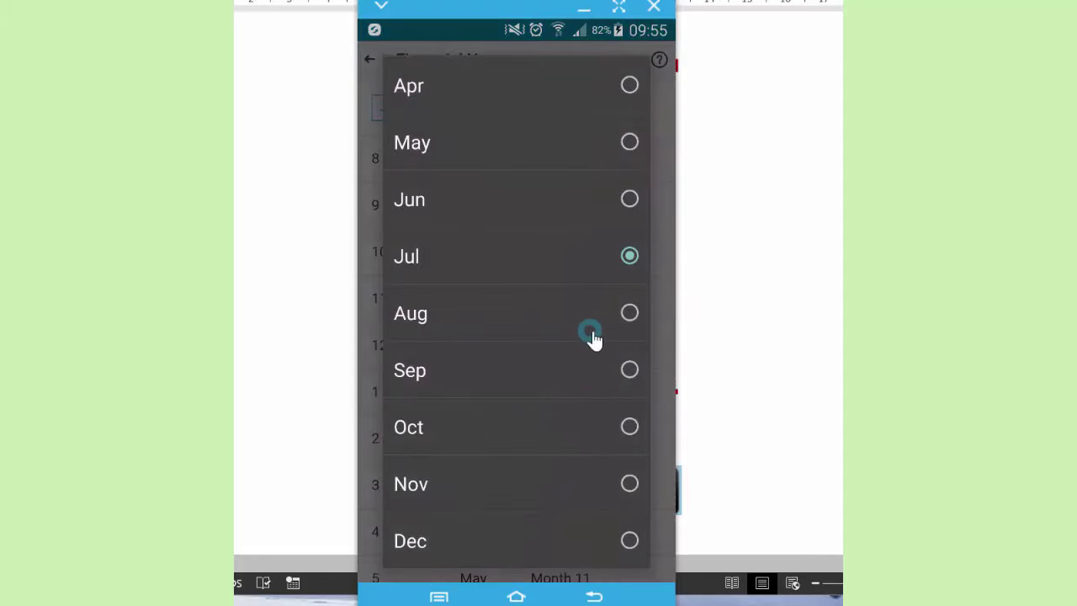
left_click(627, 315)
left_click(368, 61)
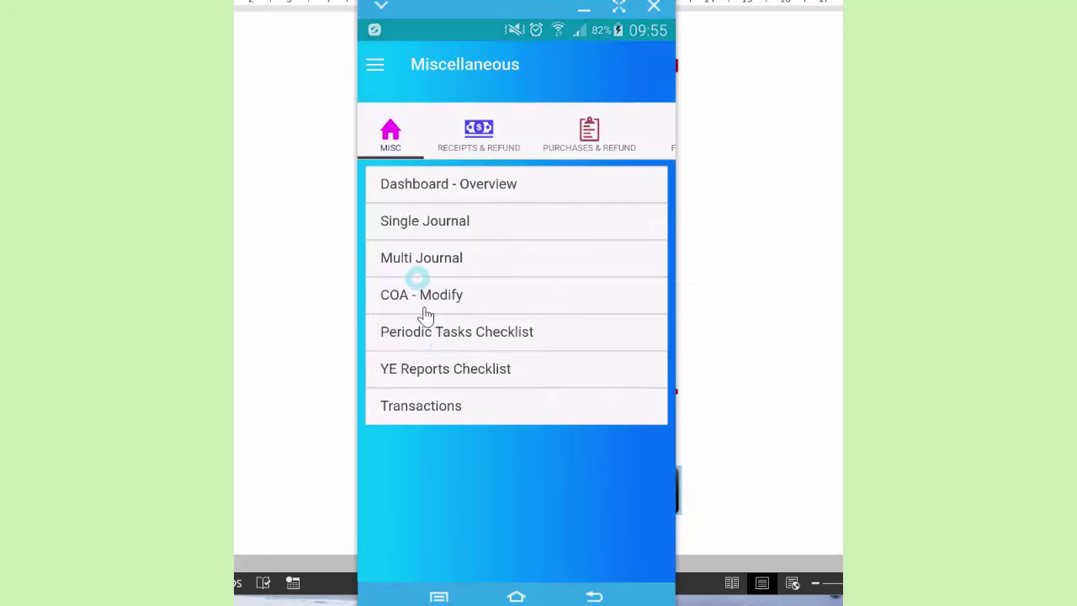
View the Vat Rates page (Standard 20%, Reduced 5%) and reopen the navigation drawer
left_click(376, 69)
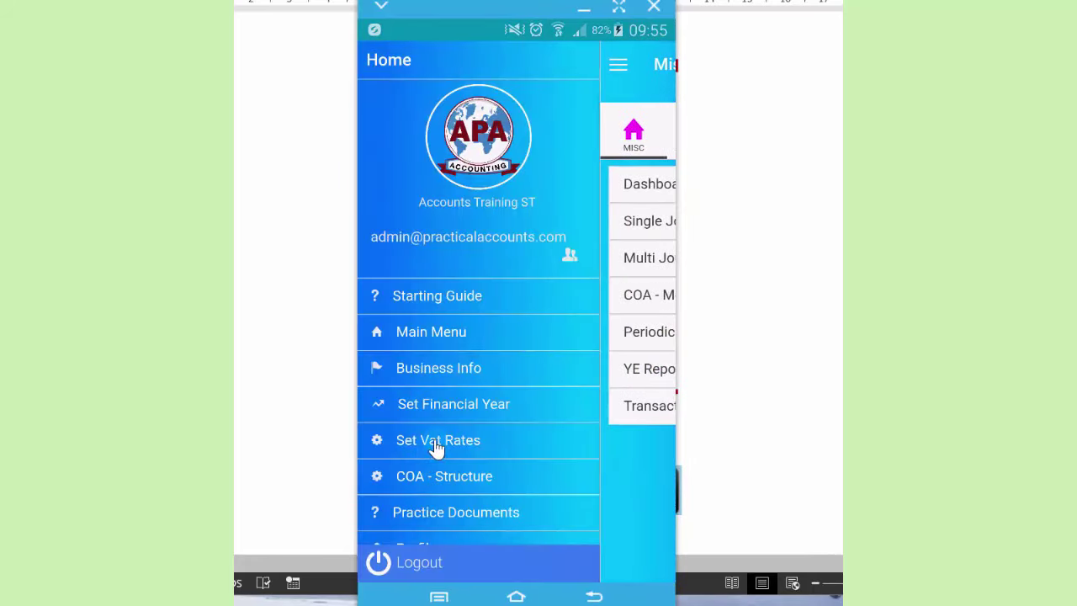
left_click(435, 442)
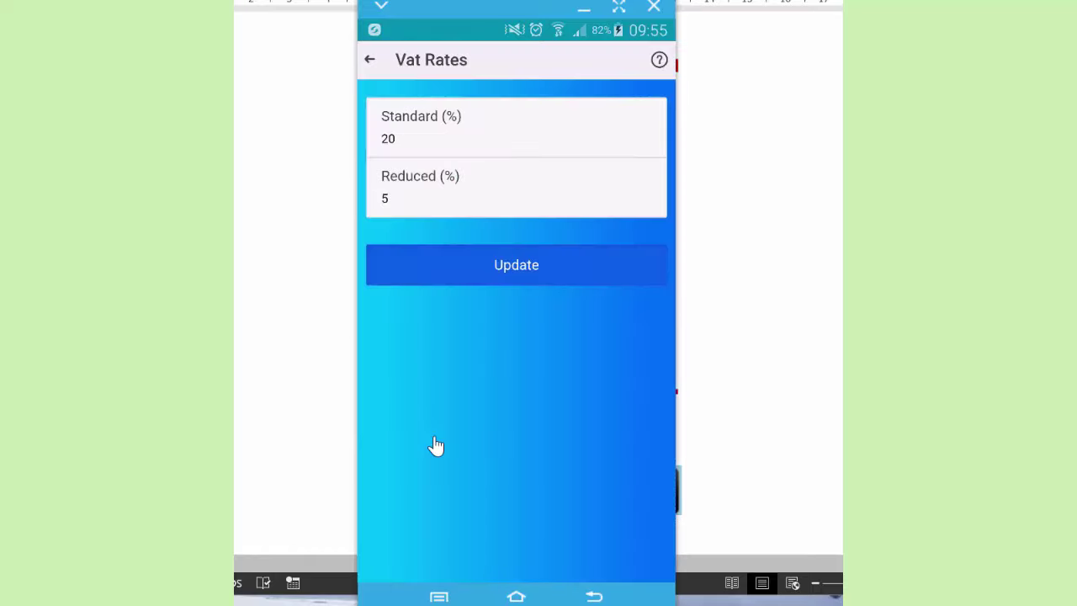
left_click(370, 64)
left_click(389, 77)
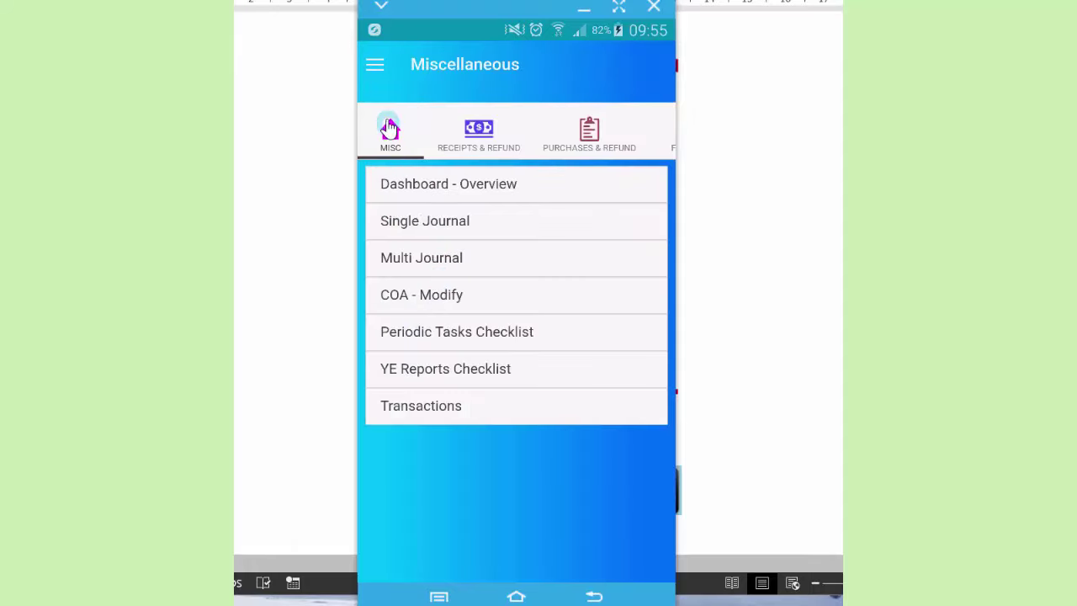
left_click(374, 66)
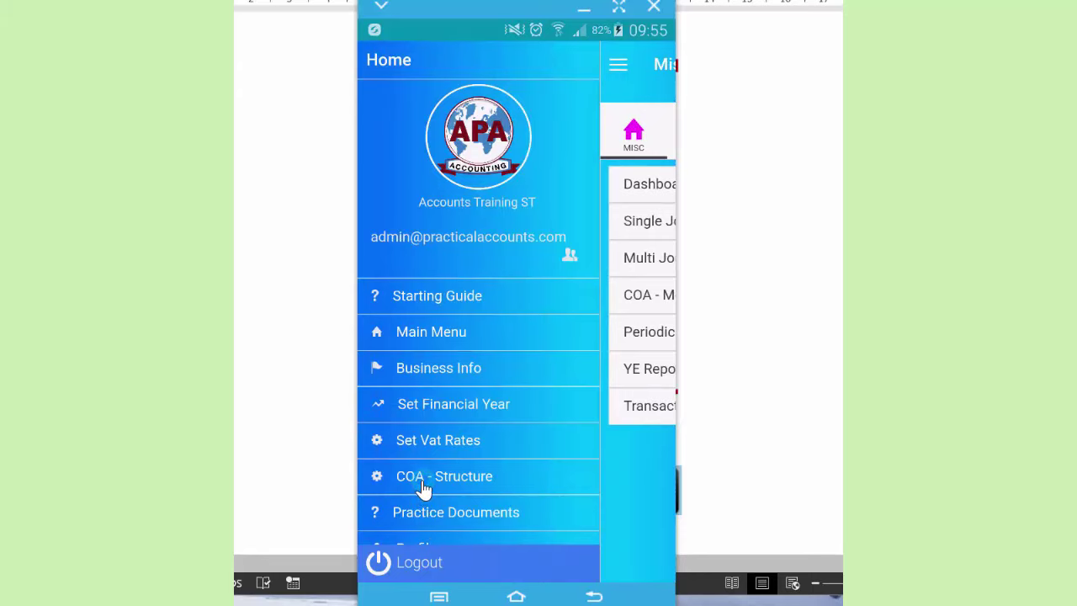
Open the COA - Structure page and zoom into the chart of accounts
left_click(424, 483)
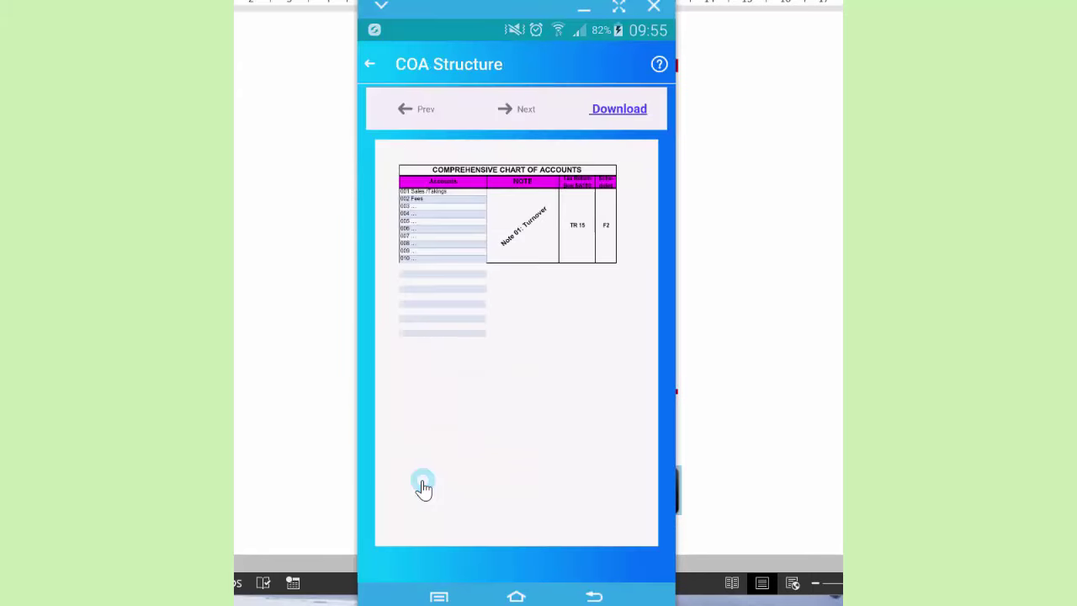
left_click_drag(516, 443, 476, 317)
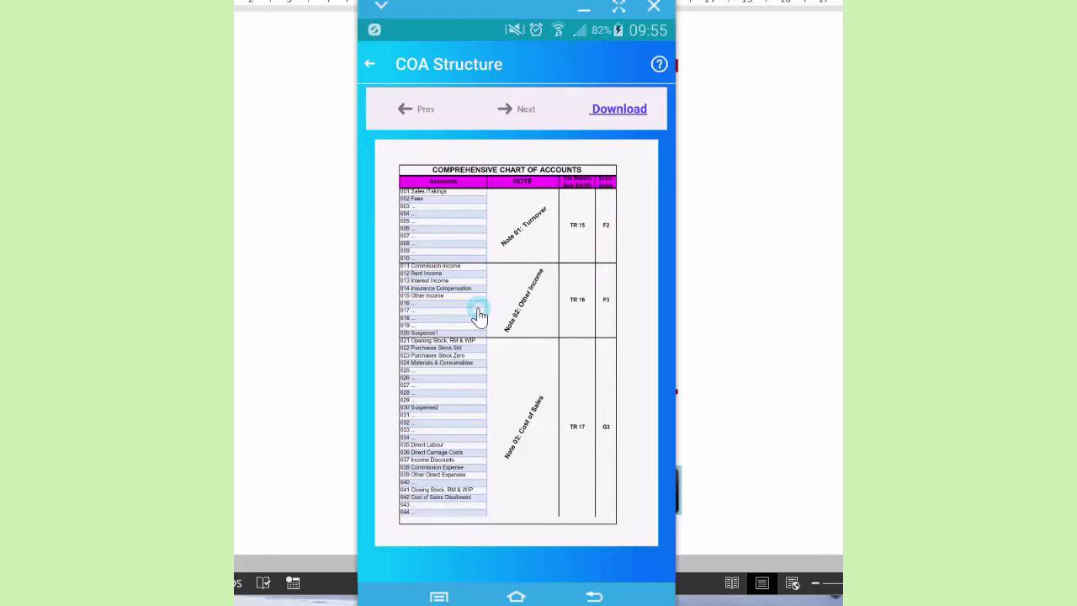
scroll(477, 316, "up", 3)
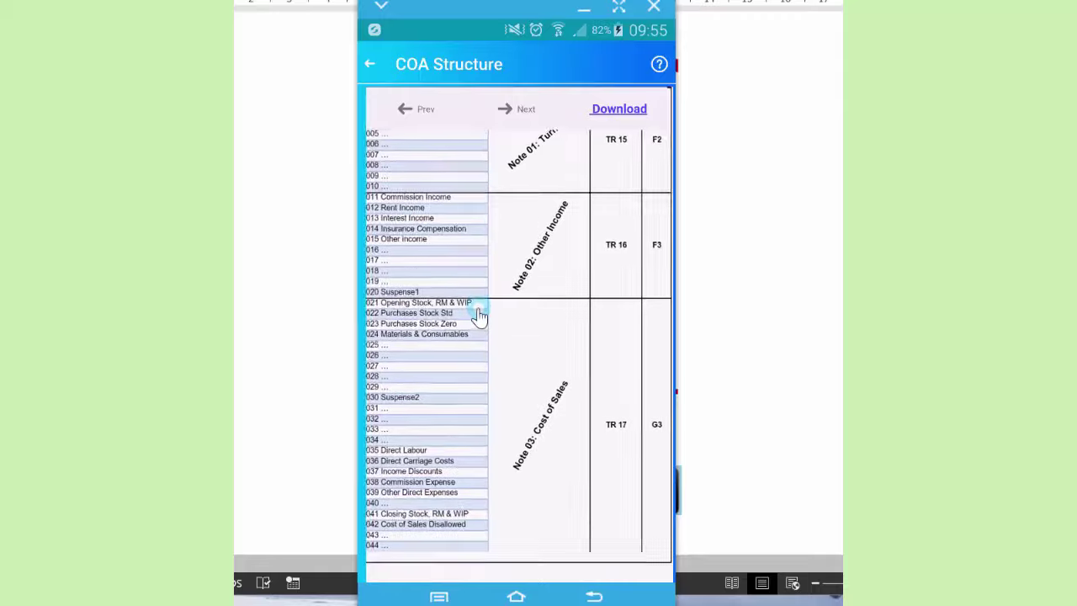
scroll(479, 315, "up", 3)
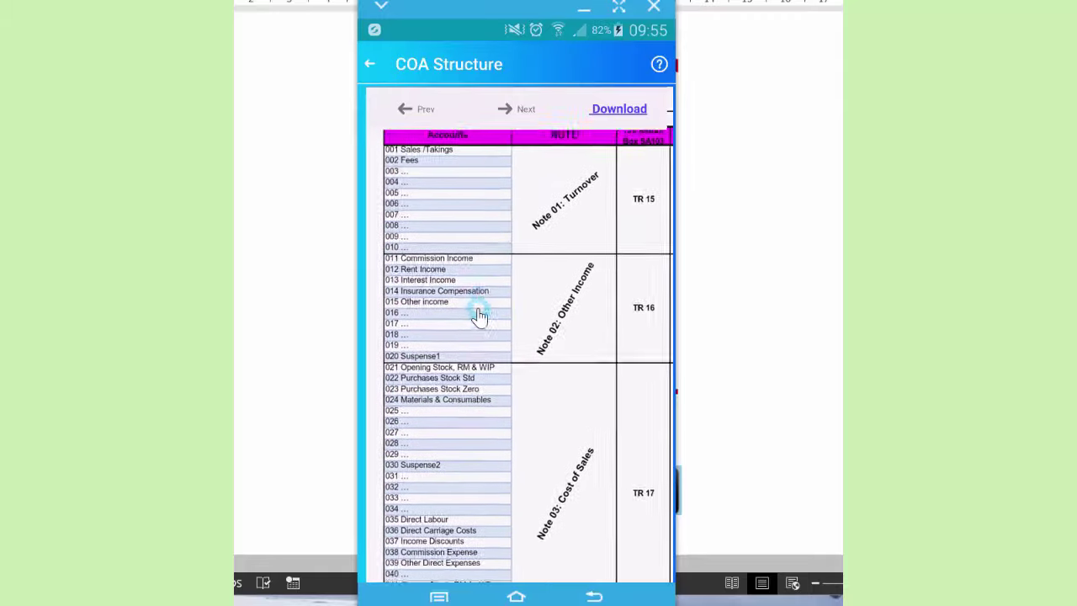
scroll(477, 315, "up", 3)
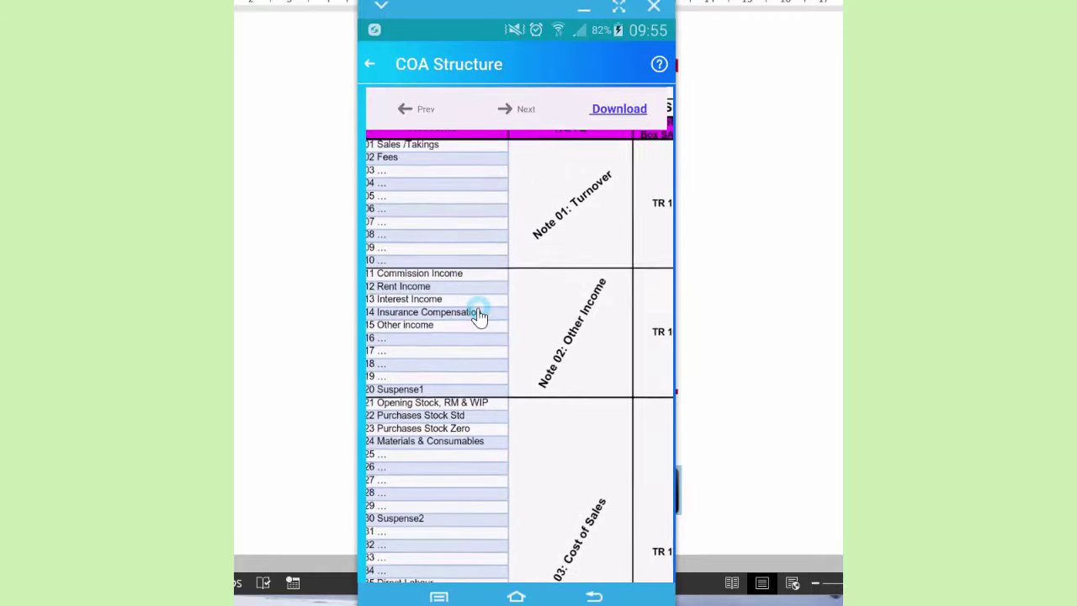
scroll(477, 316, "up", 1)
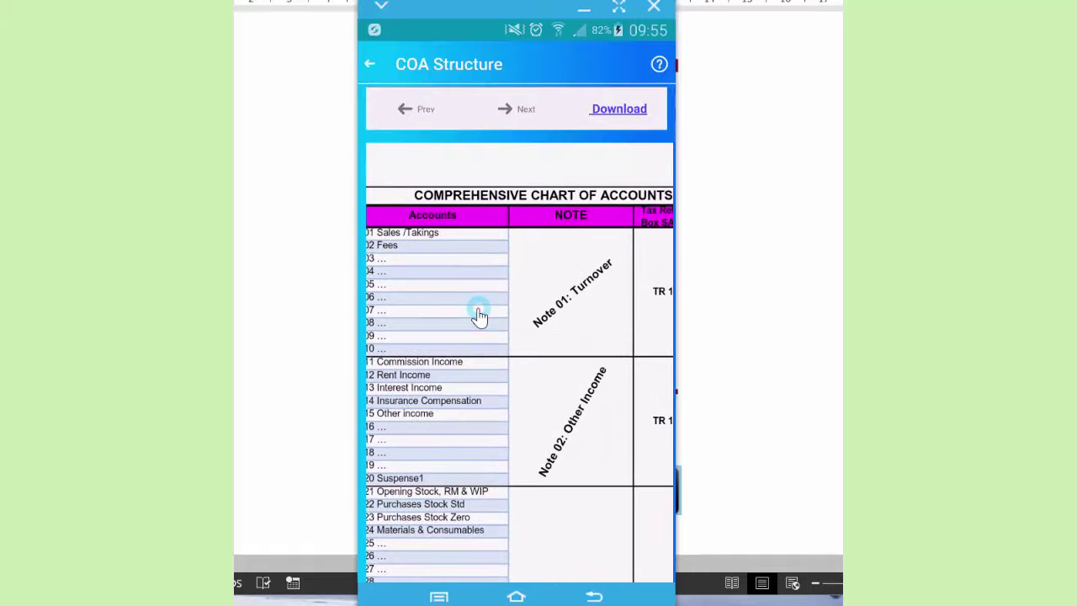
scroll(479, 315, "down", 5)
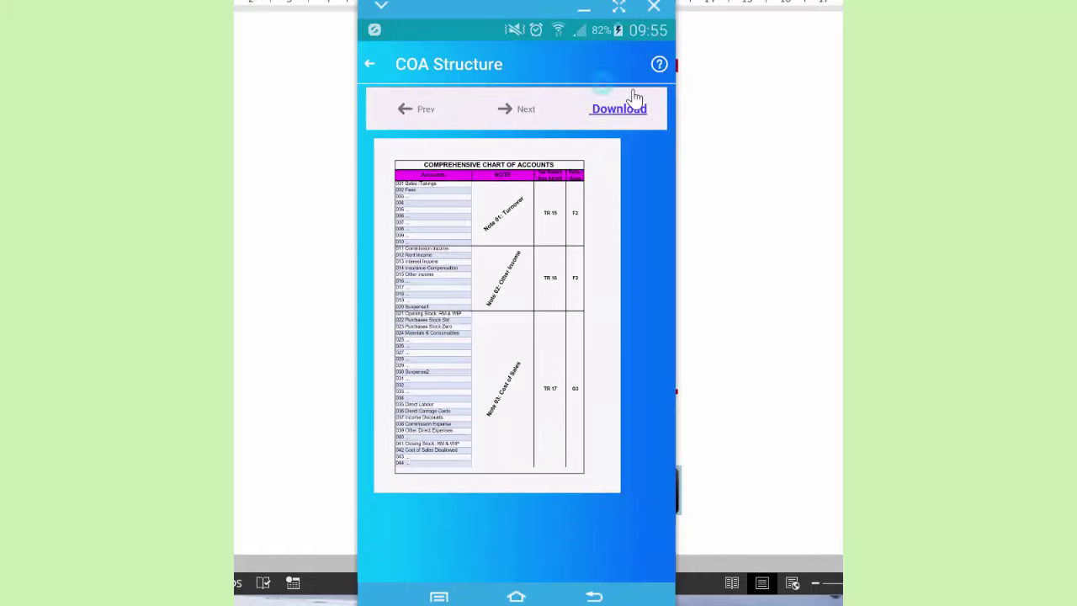
Download the Comprehensive Chart of Accounts PDF and view it in Drive PDF Viewer
left_click(637, 111)
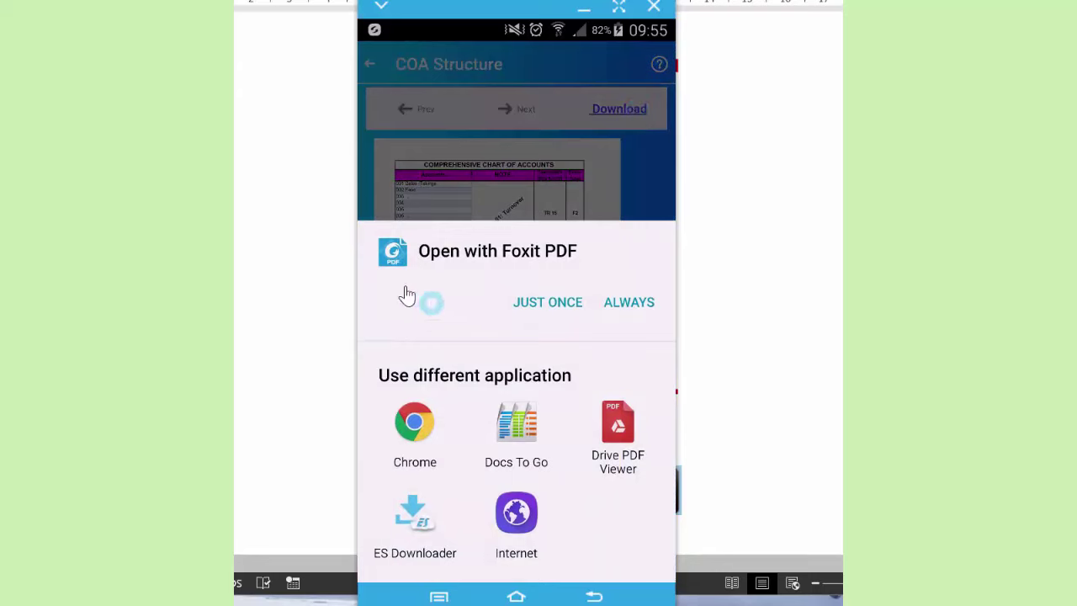
left_click(616, 436)
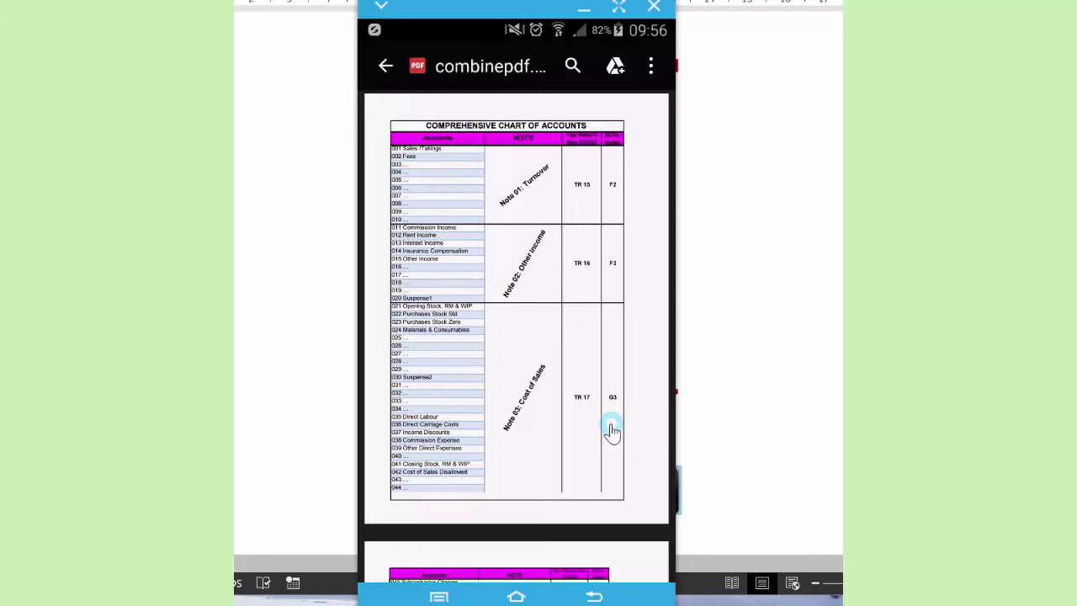
left_click(385, 68)
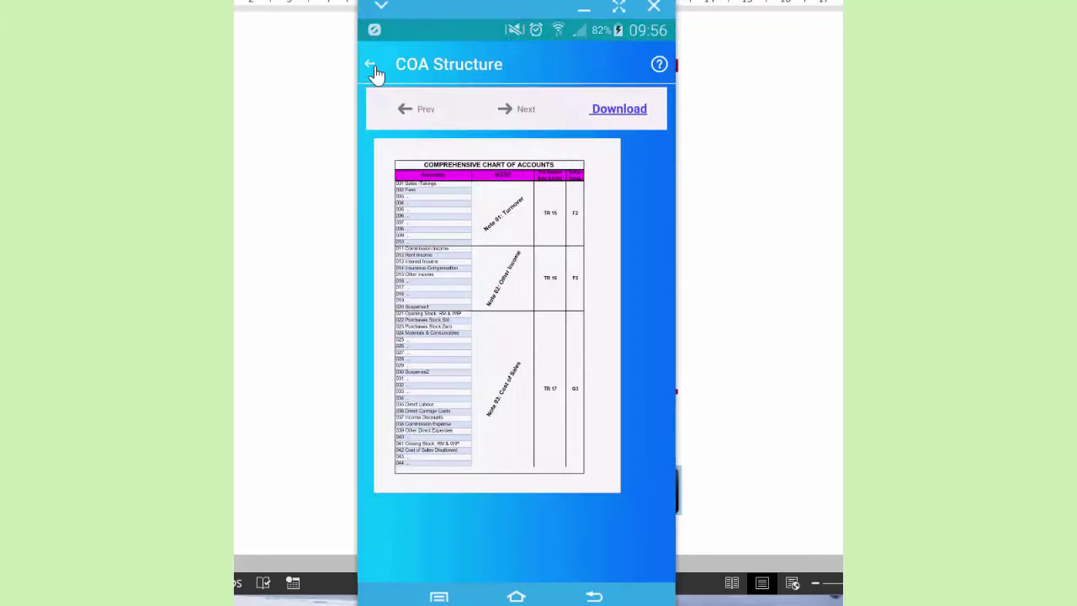
left_click(370, 67)
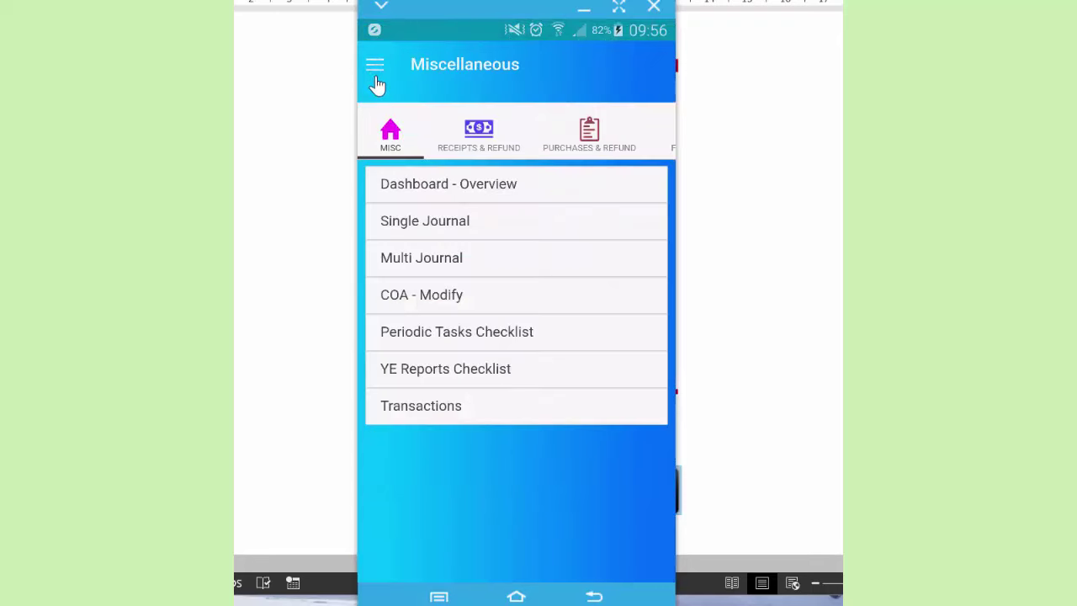
left_click(375, 72)
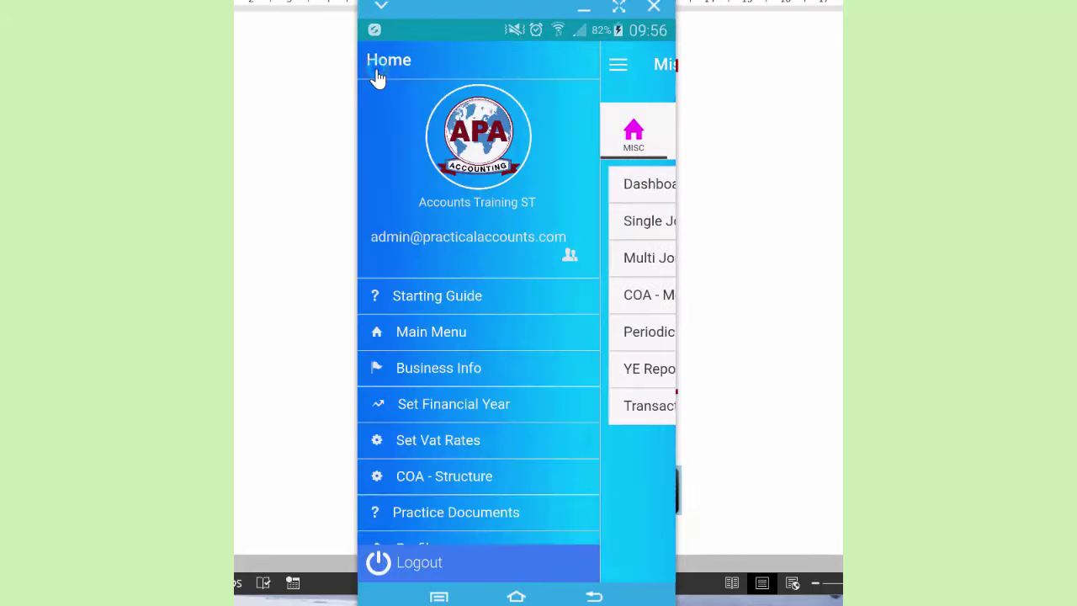
left_click(455, 515)
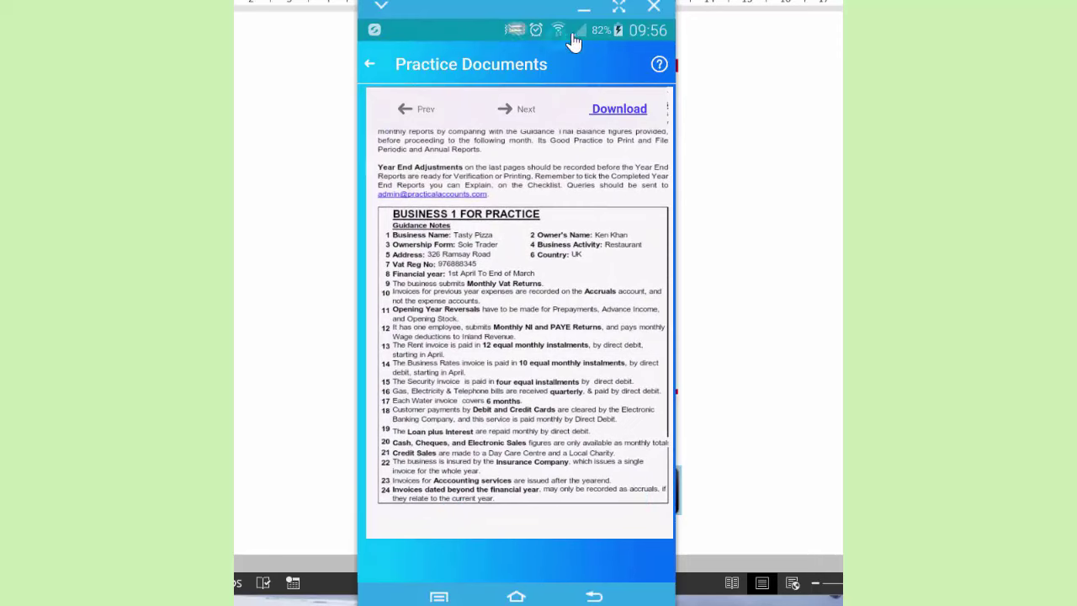
left_click(615, 111)
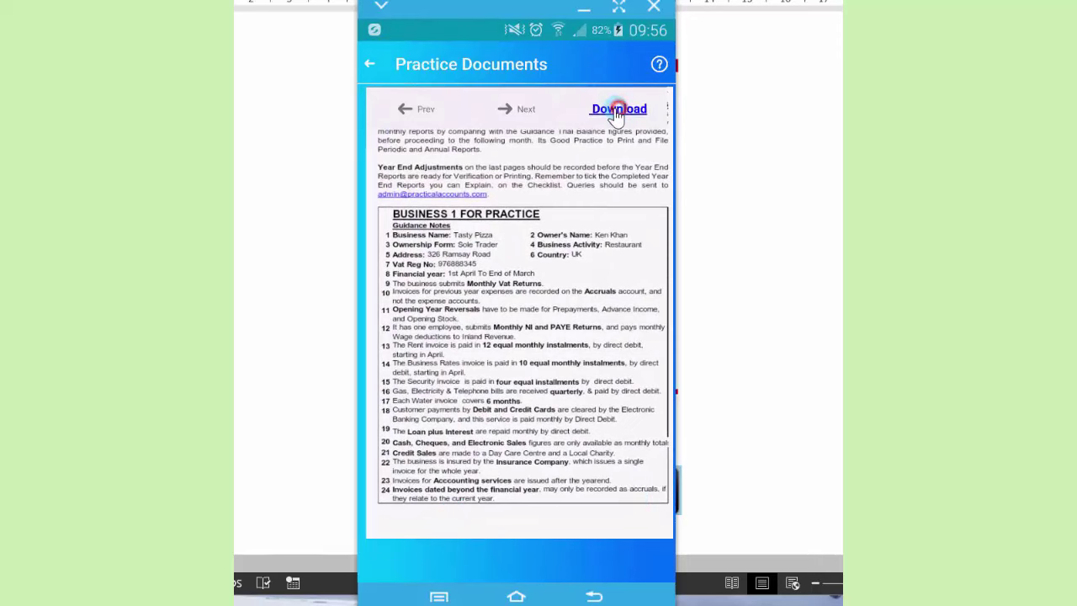
left_click(370, 67)
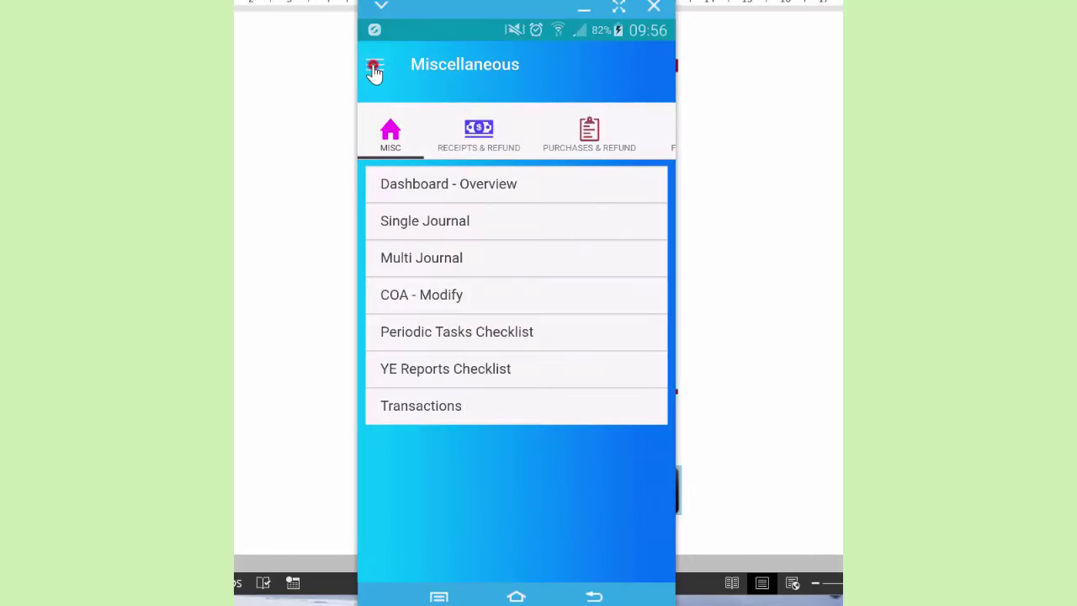
left_click(374, 72)
left_click_drag(469, 464, 494, 314)
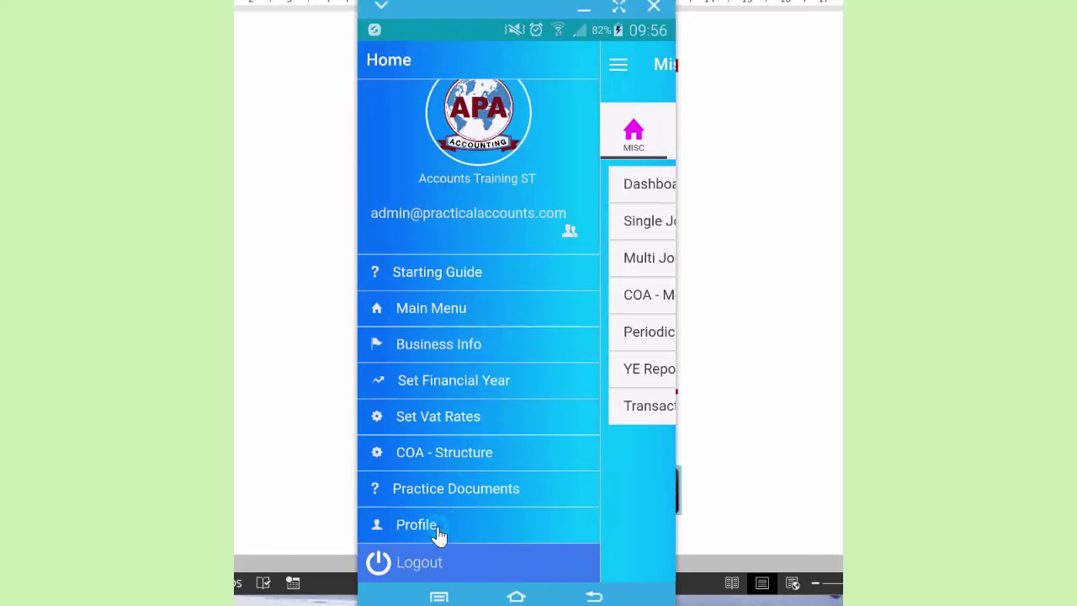
left_click(411, 309)
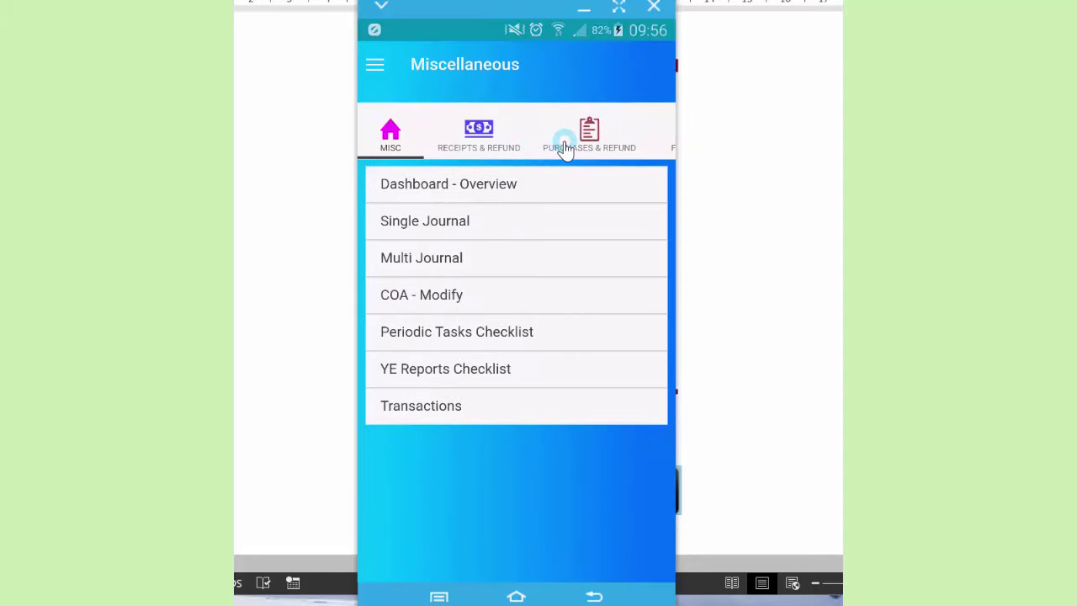
Open the Dashboard - Overview (YTD) report for May-2015 to Apr-2016
left_click(430, 189)
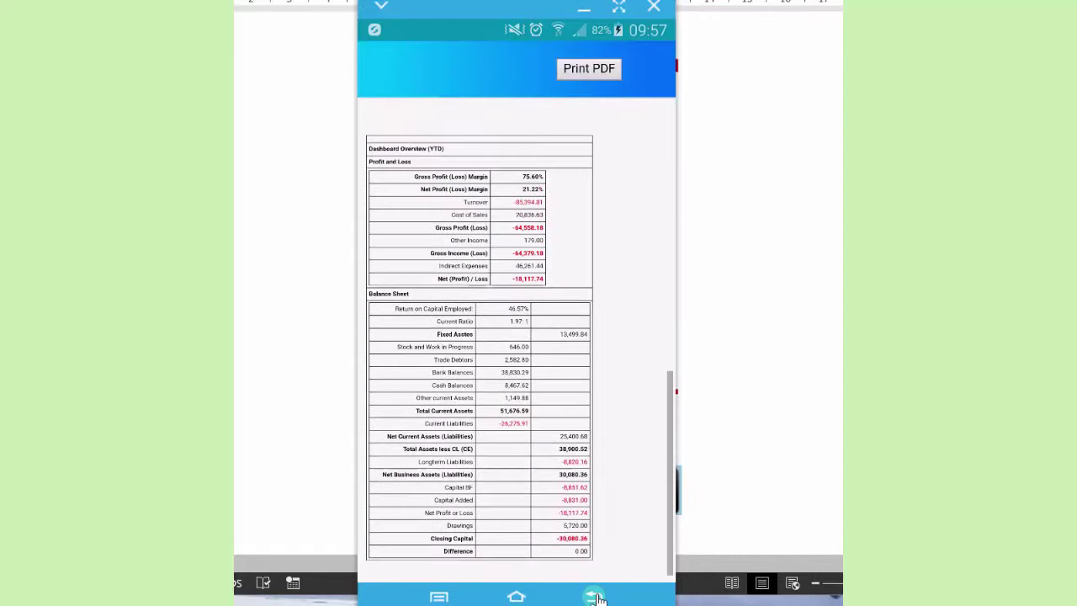
Open a Single Journal and choose Accountancy Charges (157) as the debit account
left_click(595, 597)
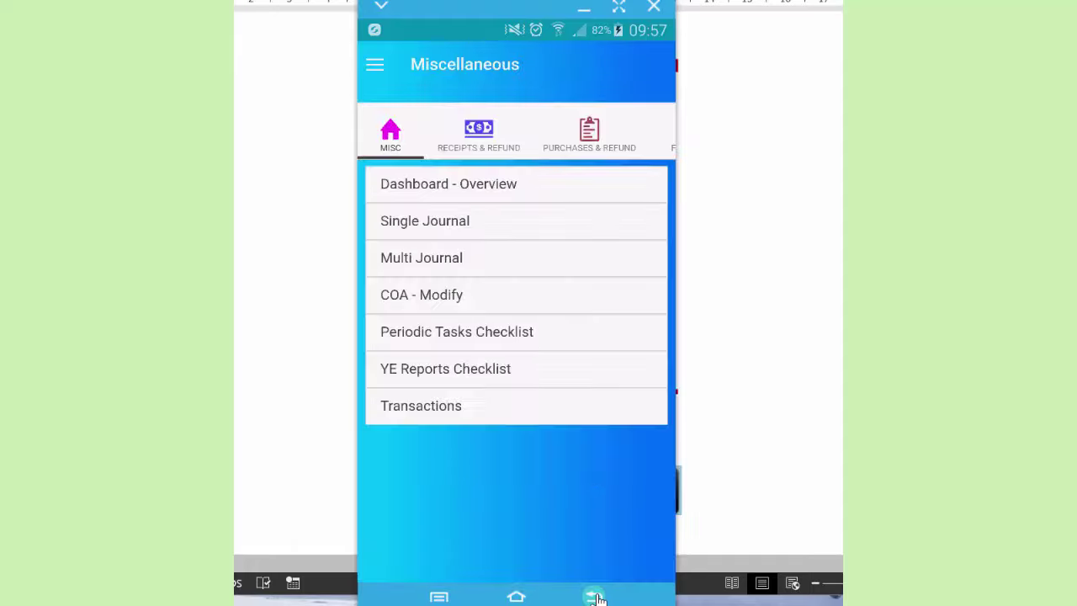
left_click(420, 227)
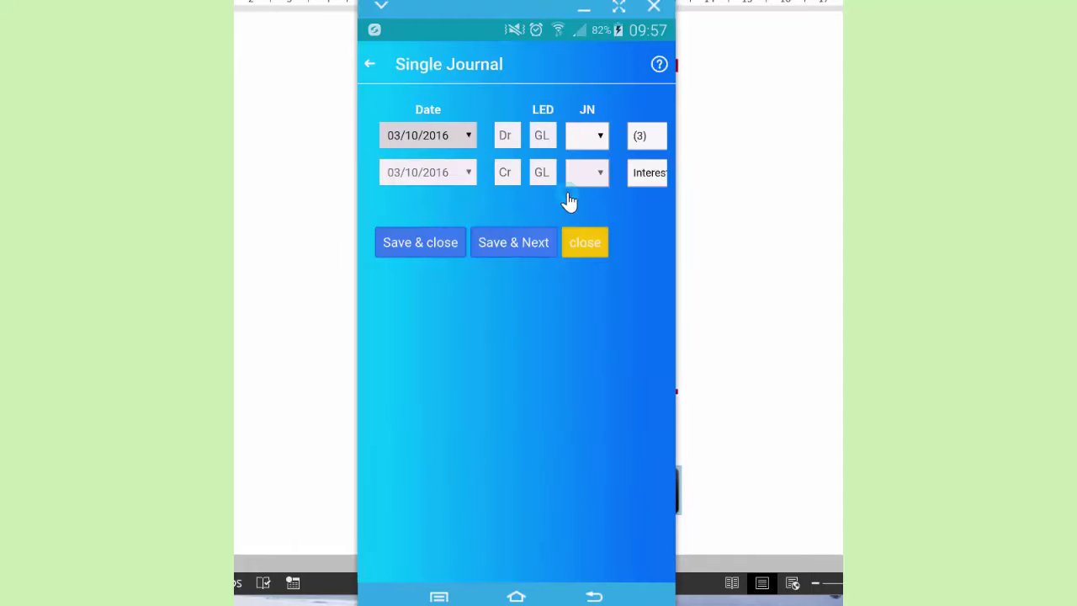
left_click_drag(605, 199, 428, 175)
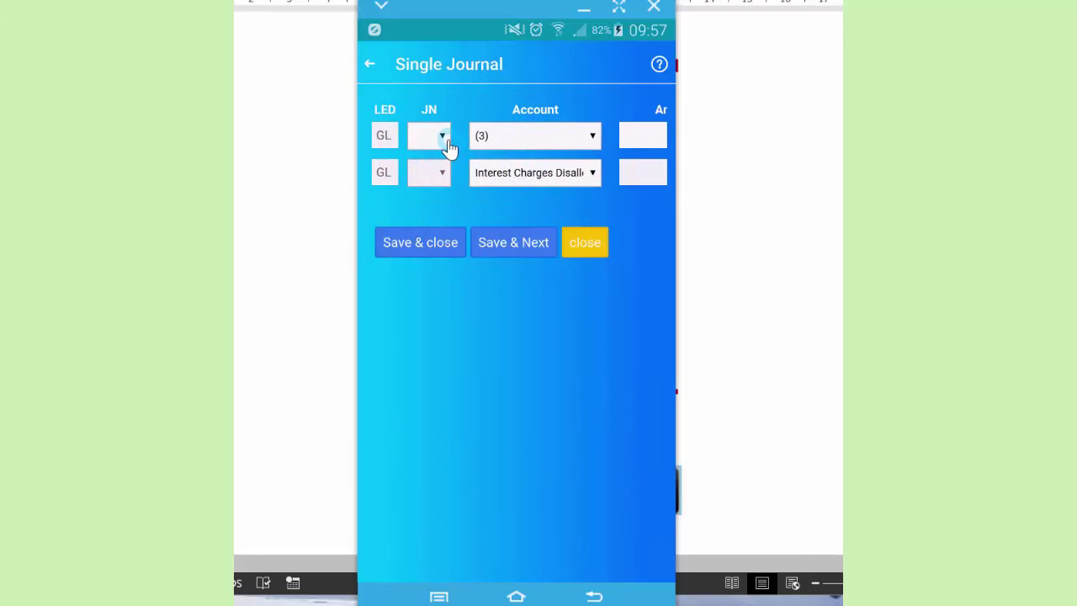
left_click(593, 139)
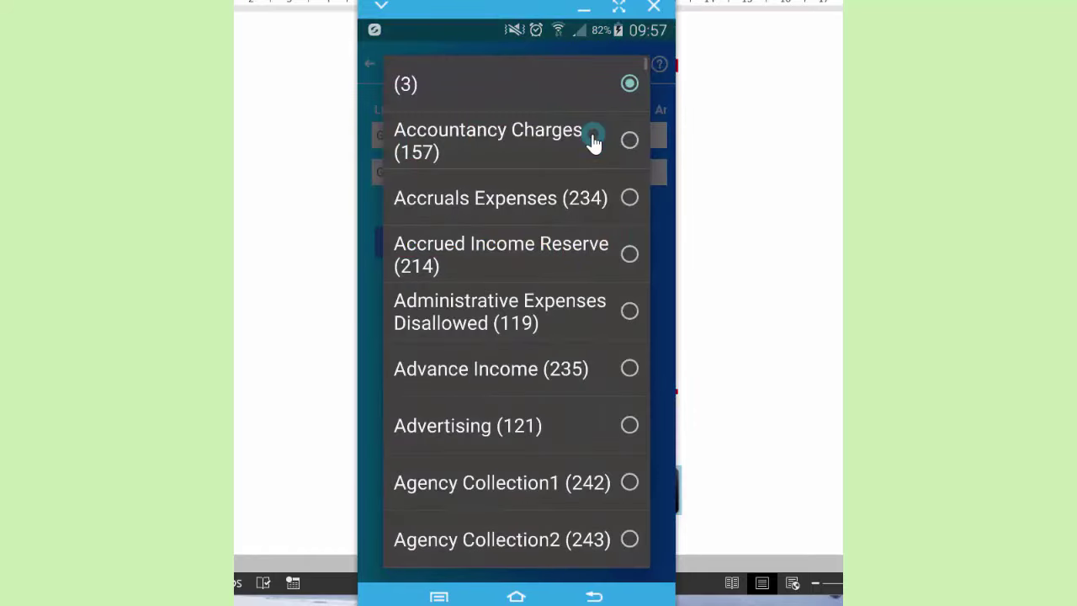
left_click(544, 139)
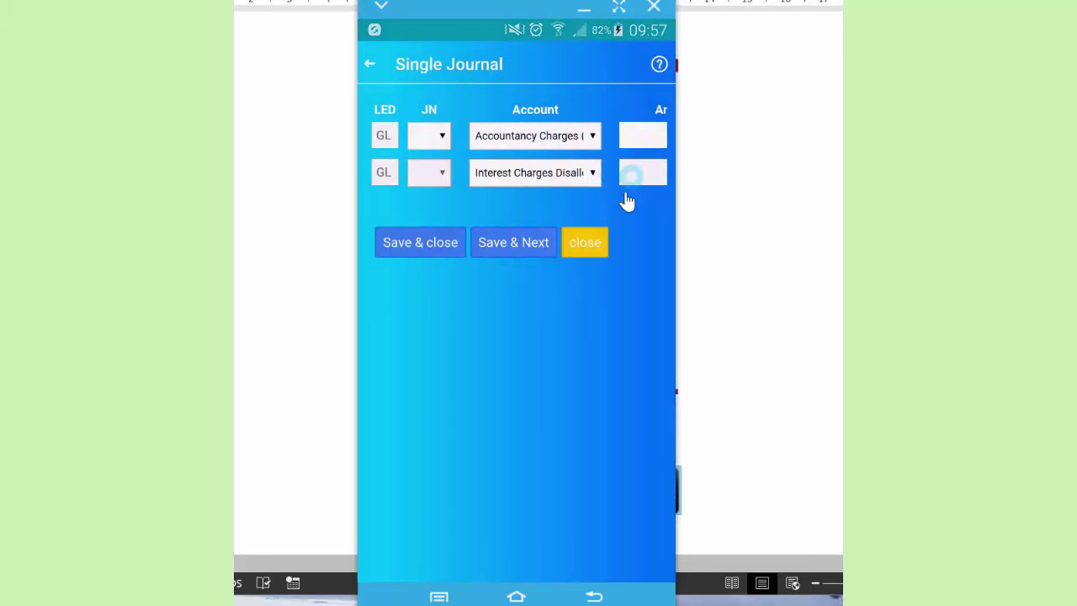
Enter 455 as the amount, save with Save & Next, and leave the form
left_click_drag(625, 202, 480, 185)
left_click(591, 140)
type("455")
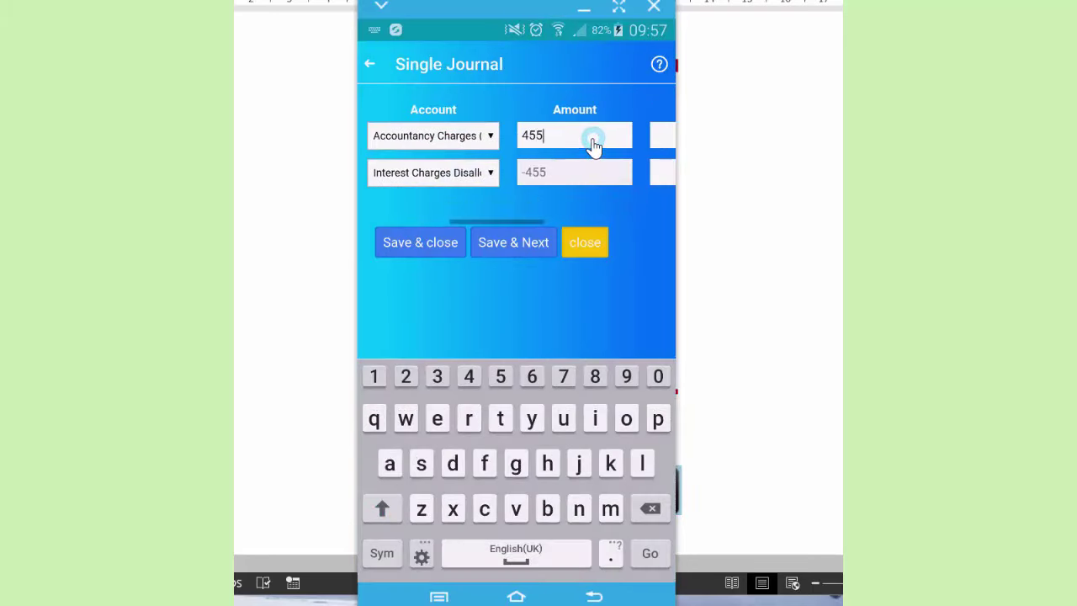
left_click_drag(627, 167, 449, 166)
left_click_drag(601, 144, 447, 146)
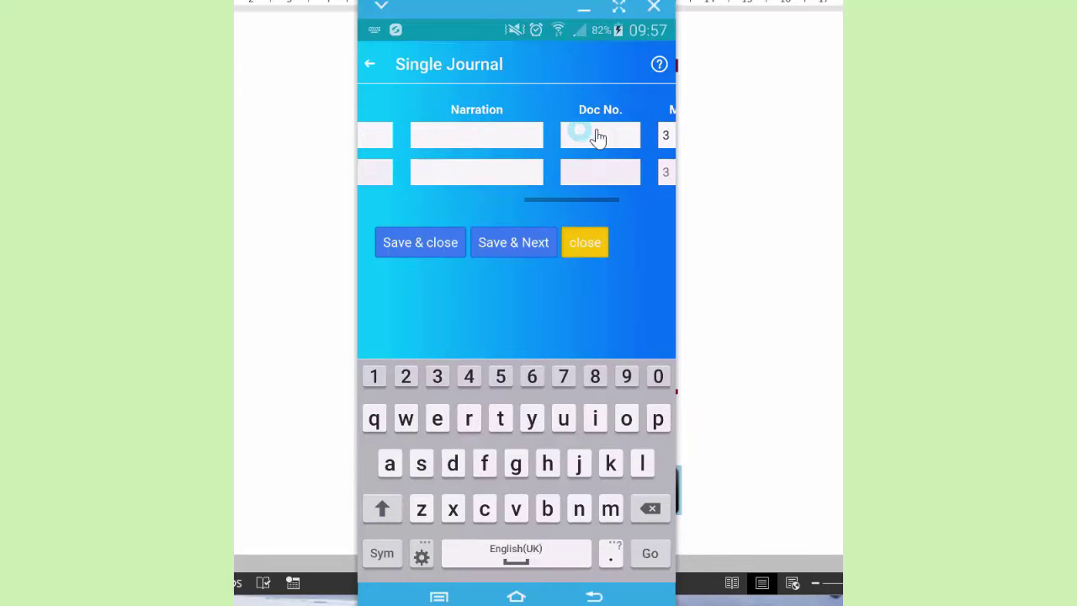
left_click_drag(604, 138, 481, 137)
mouse_move(594, 143)
left_mouse_down()
mouse_move(471, 143)
mouse_move(577, 140)
left_mouse_up()
left_click(502, 245)
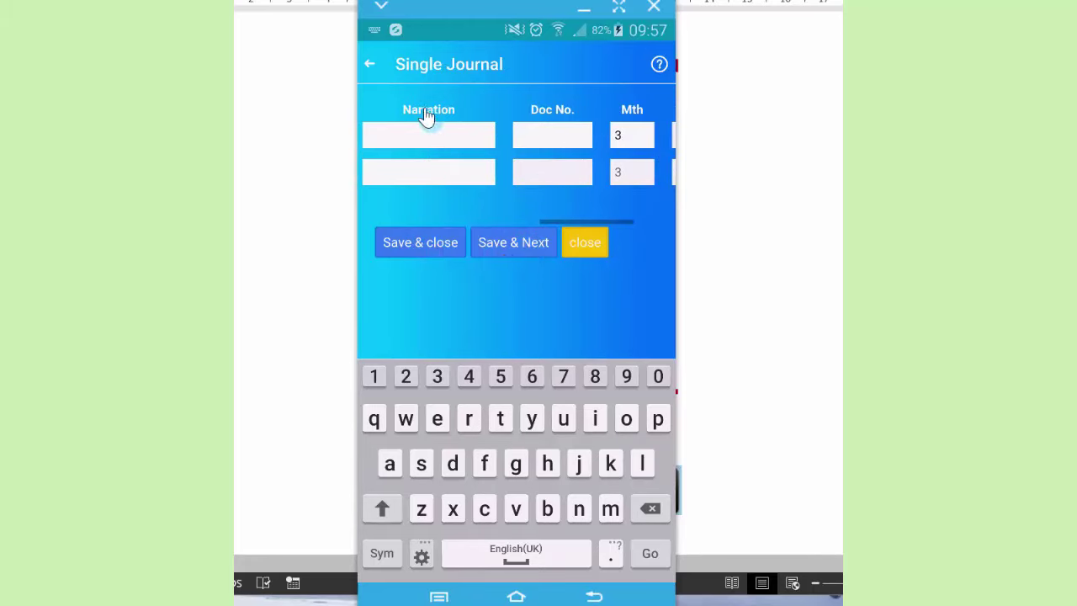
left_click(371, 71)
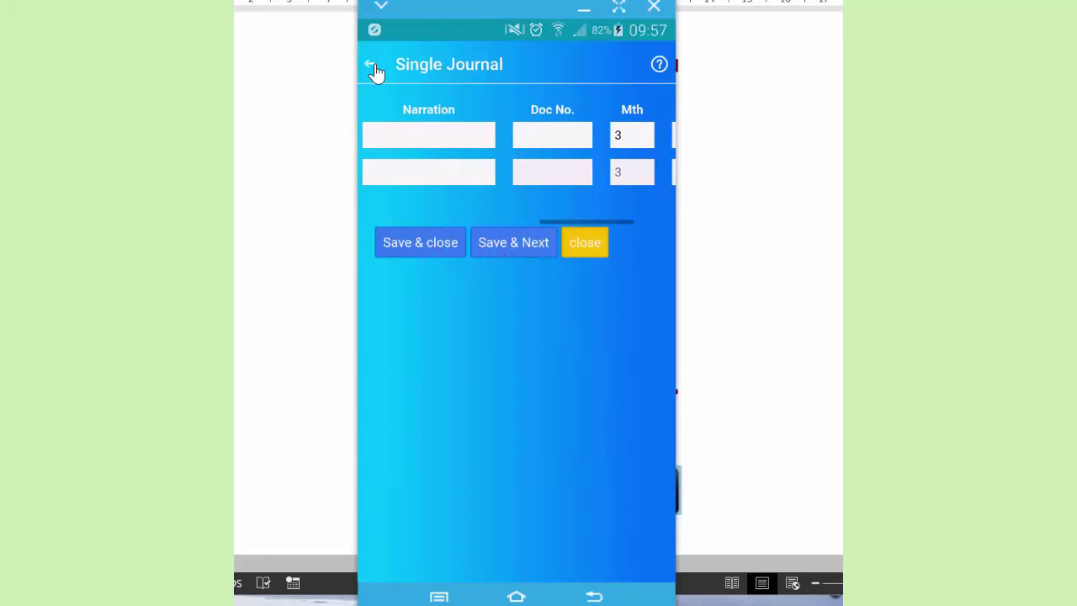
Create a 10-row Multi Journal with Accountancy Charges as the first row's account
left_click(375, 72)
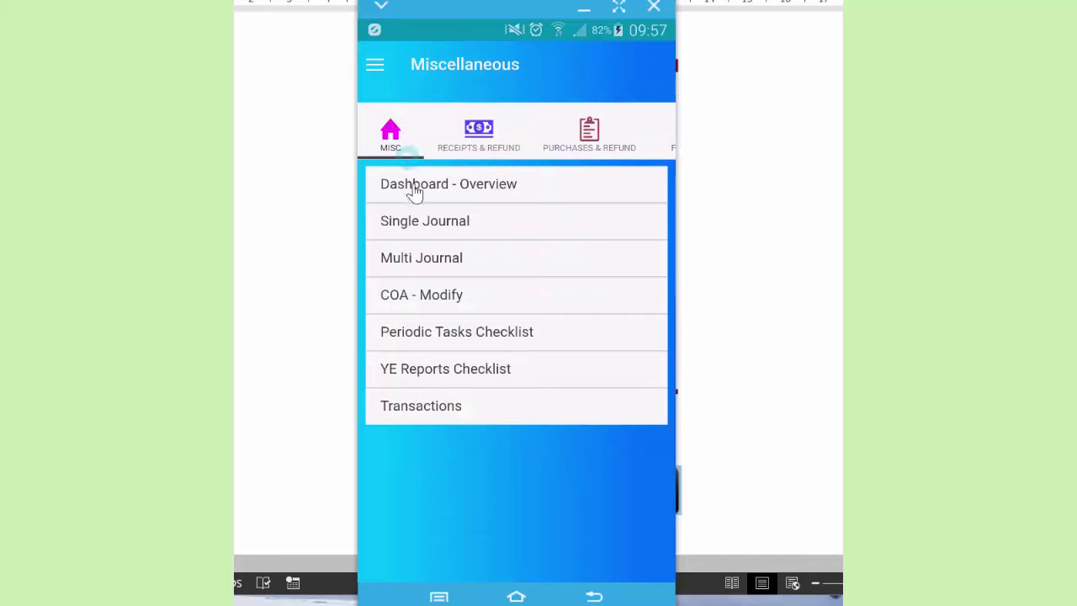
left_click(424, 260)
left_click(495, 308)
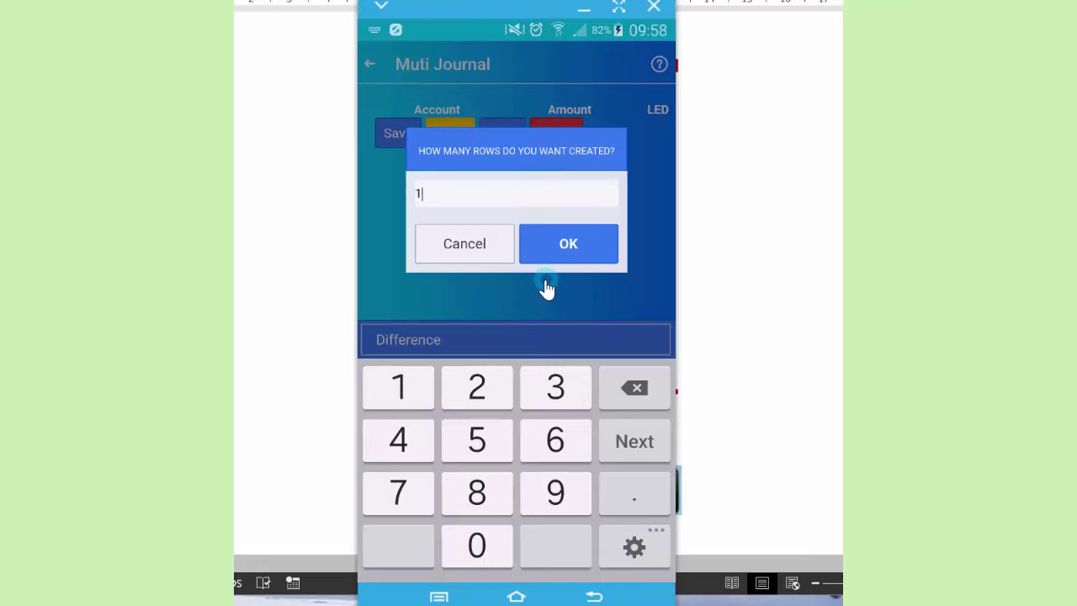
type("0")
left_click(570, 249)
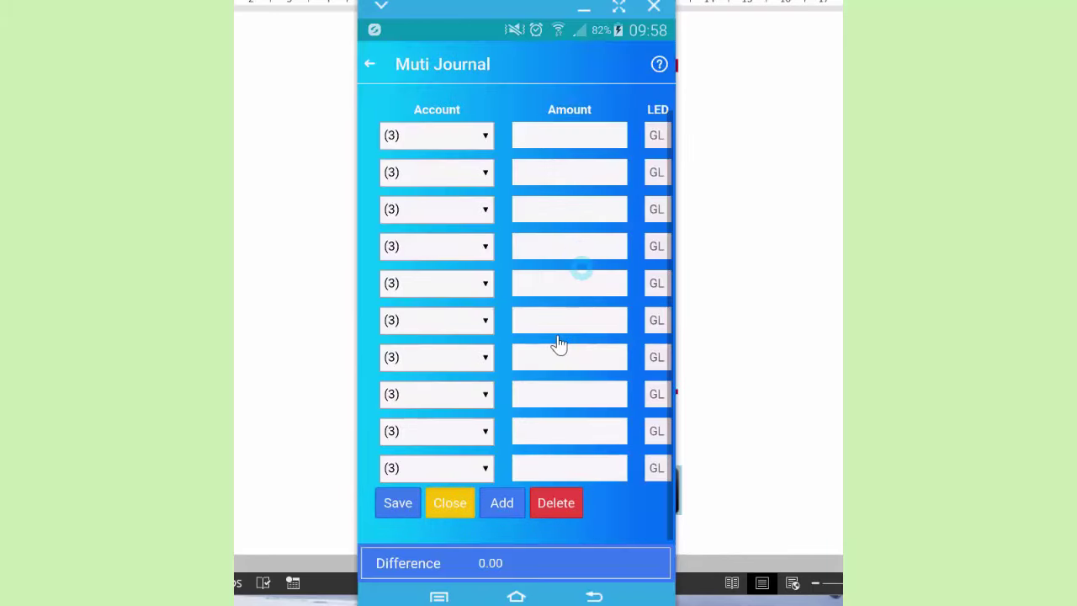
left_click(487, 138)
left_click(502, 144)
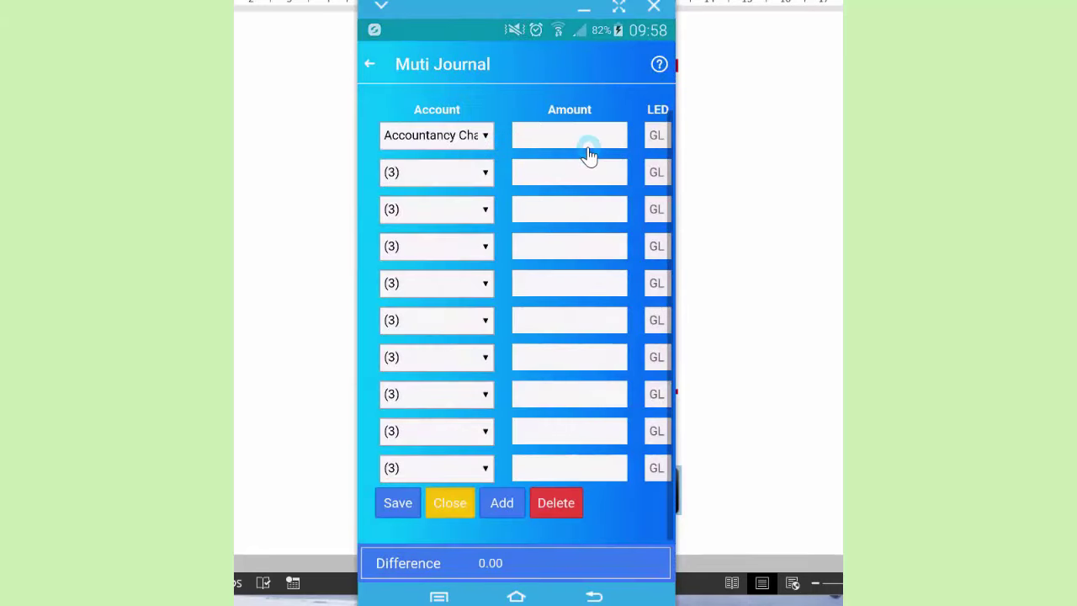
left_click(589, 152)
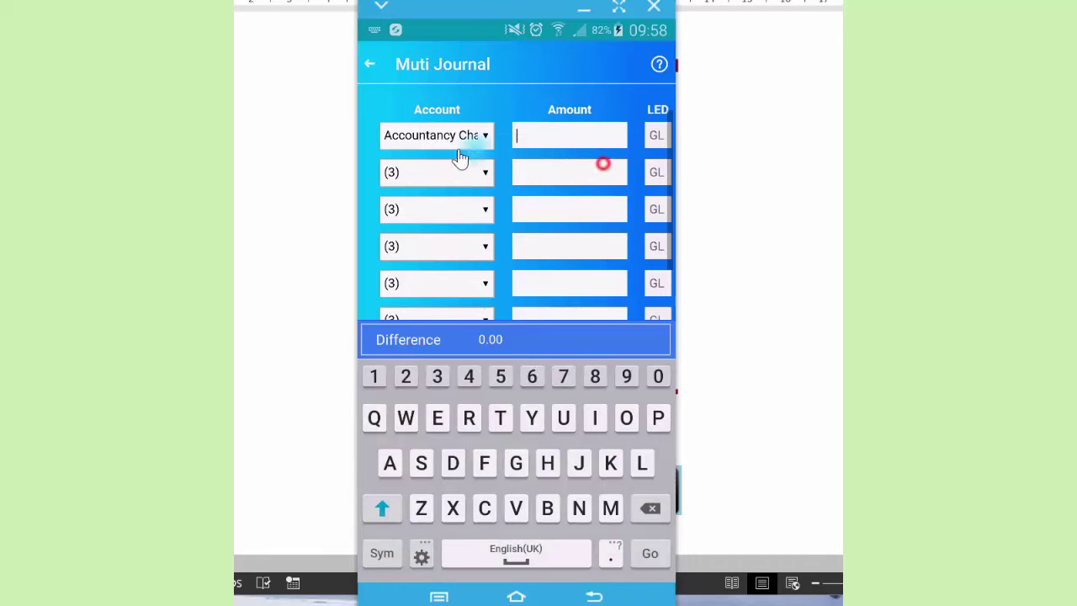
left_click_drag(457, 149, 399, 156)
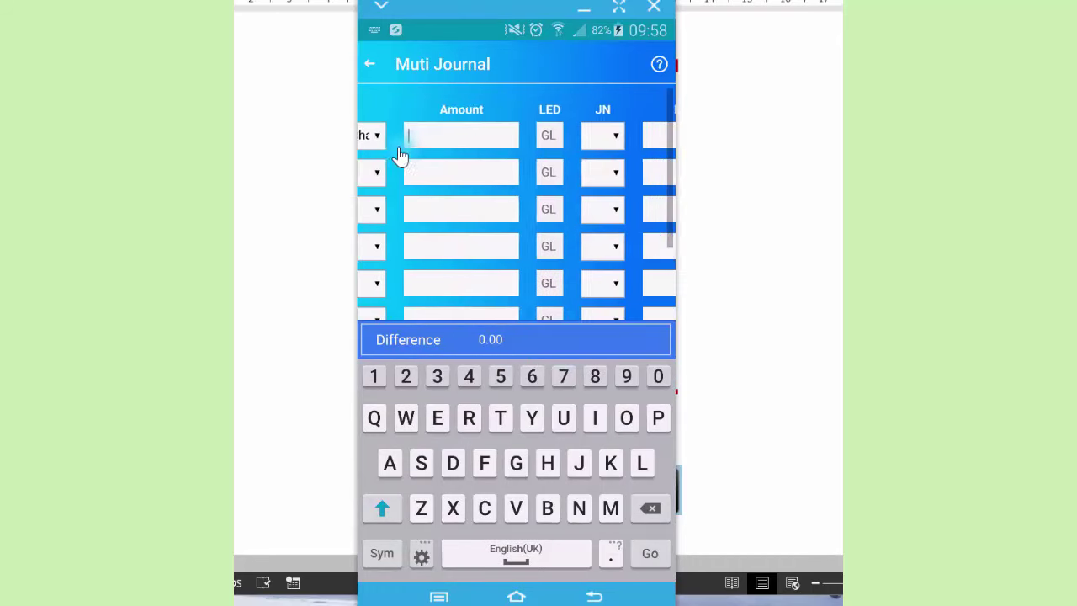
Read the Multi Journal guide, close it, and return to the menu
left_click(659, 65)
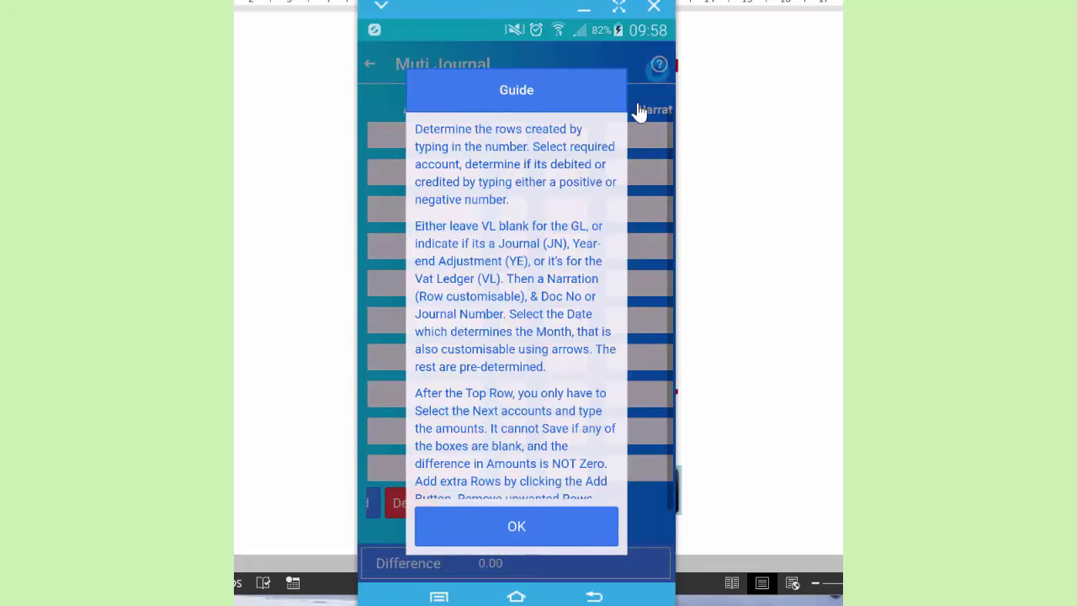
scroll(533, 376, "down", 4)
scroll(523, 371, "down", 3)
scroll(541, 314, "up", 5)
scroll(541, 314, "up", 2)
left_click(517, 526)
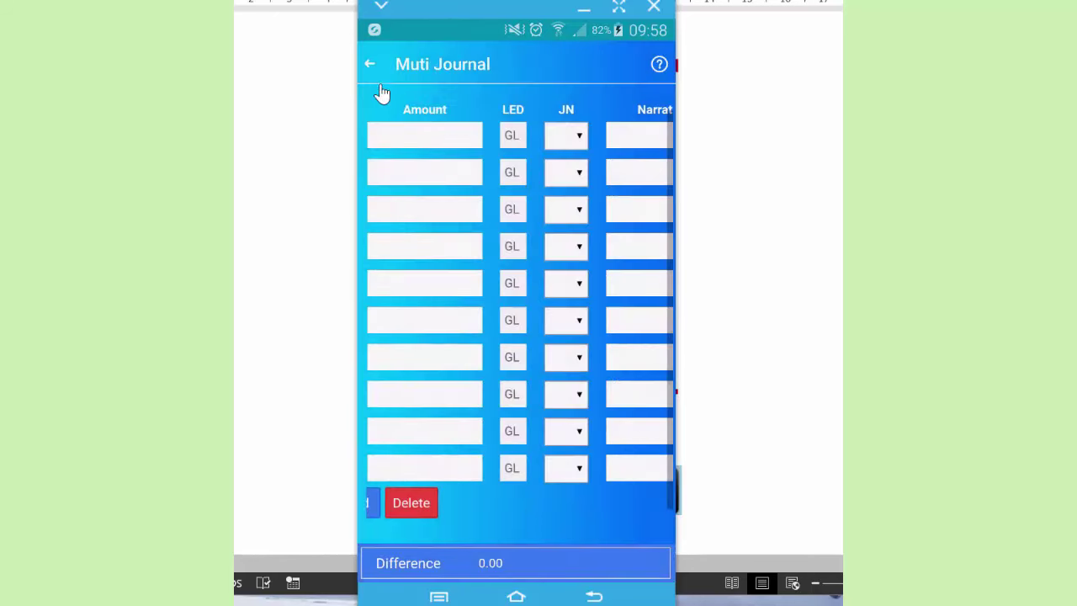
left_click(371, 68)
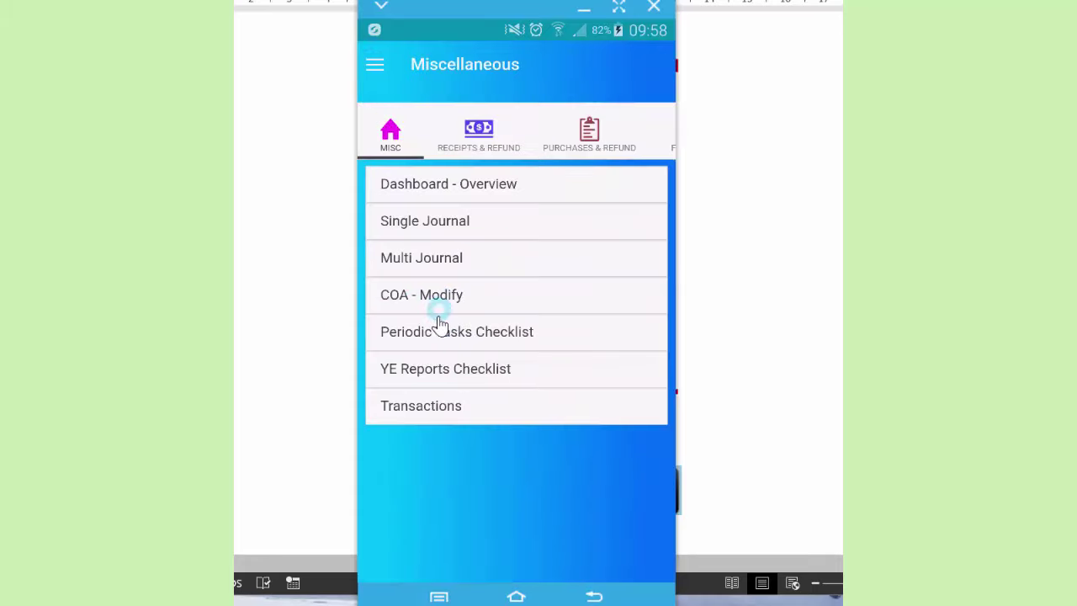
Rename account 3 to Drinks in COA - Modify and return to the menu
left_click(446, 298)
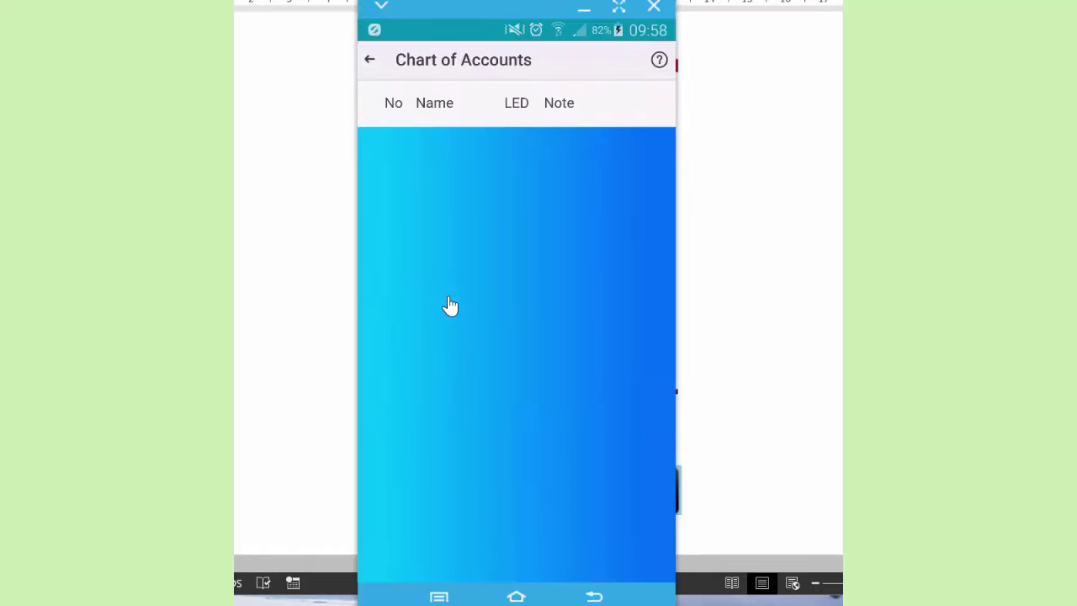
left_click(450, 300)
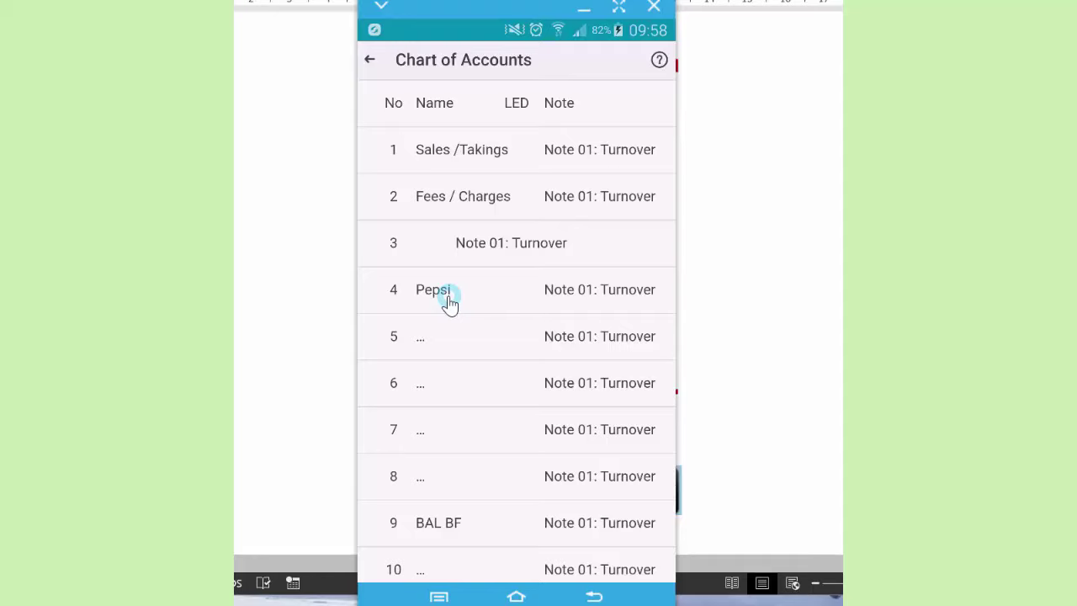
left_click(498, 249)
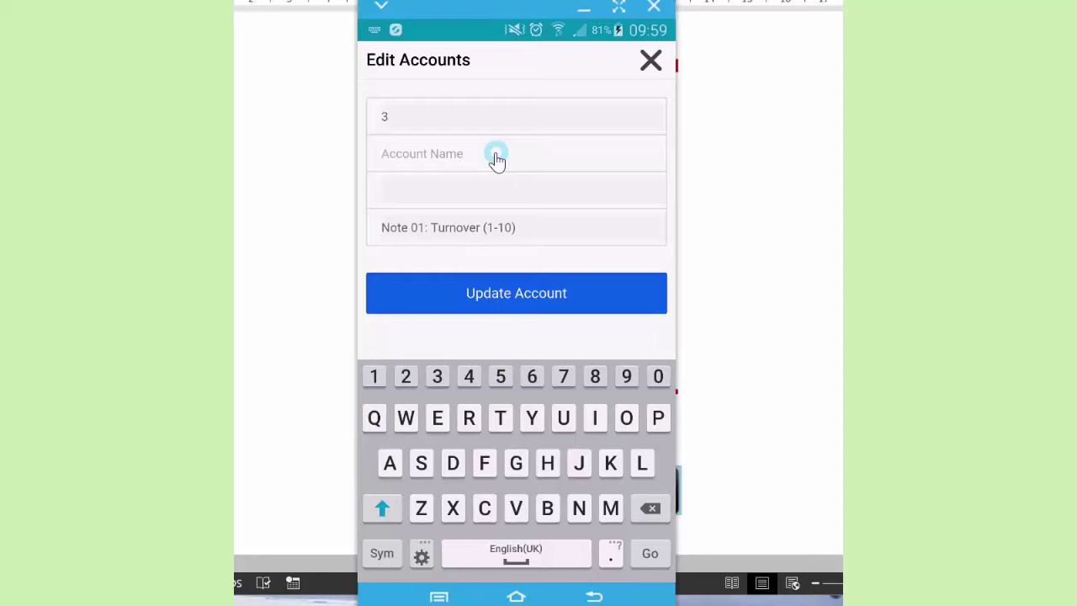
type("rinks")
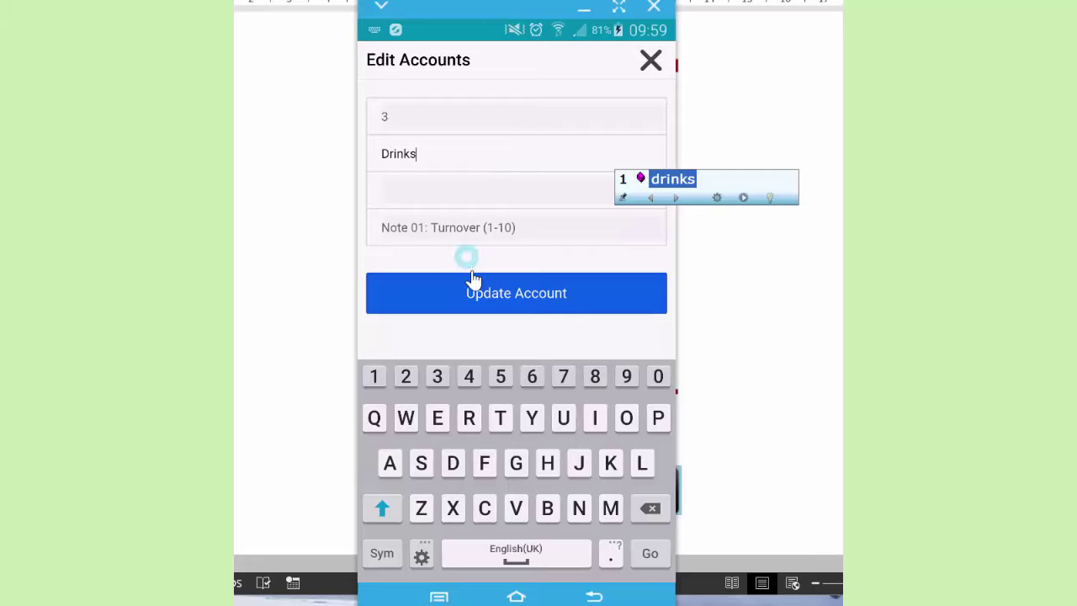
left_click(485, 294)
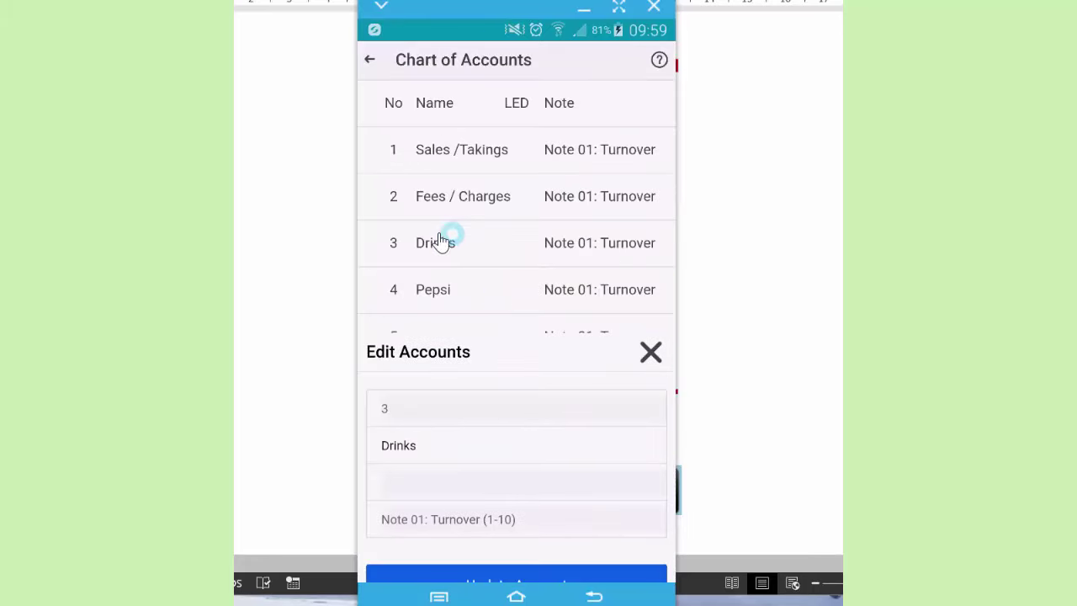
left_click(540, 330)
left_click(367, 60)
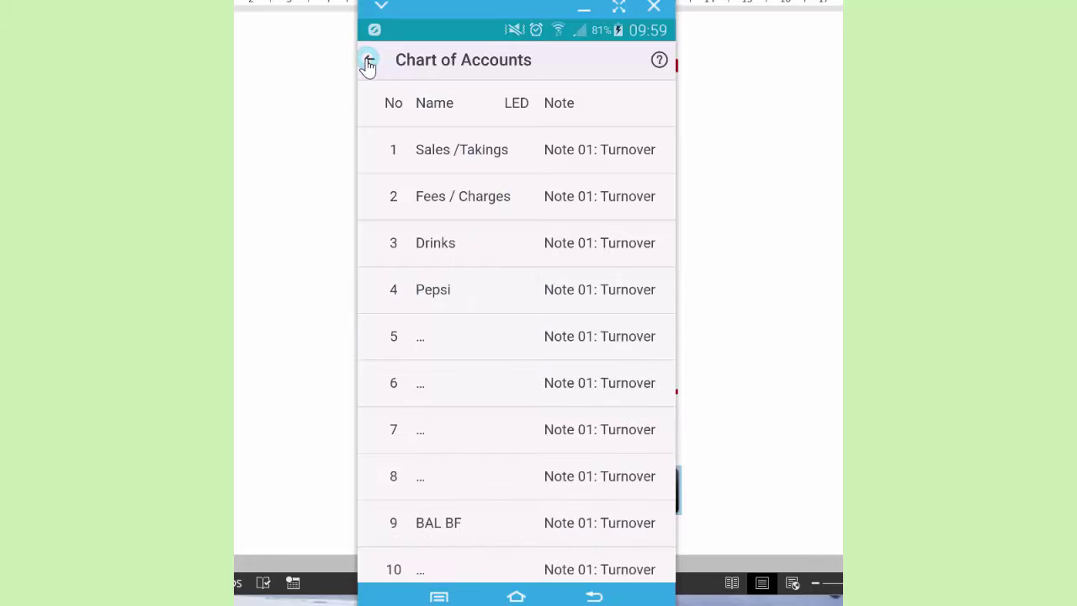
Open the Periodic Tasks Checklist for 31/07/2016 and tick Income & Receipts Documents Filed
left_click(434, 348)
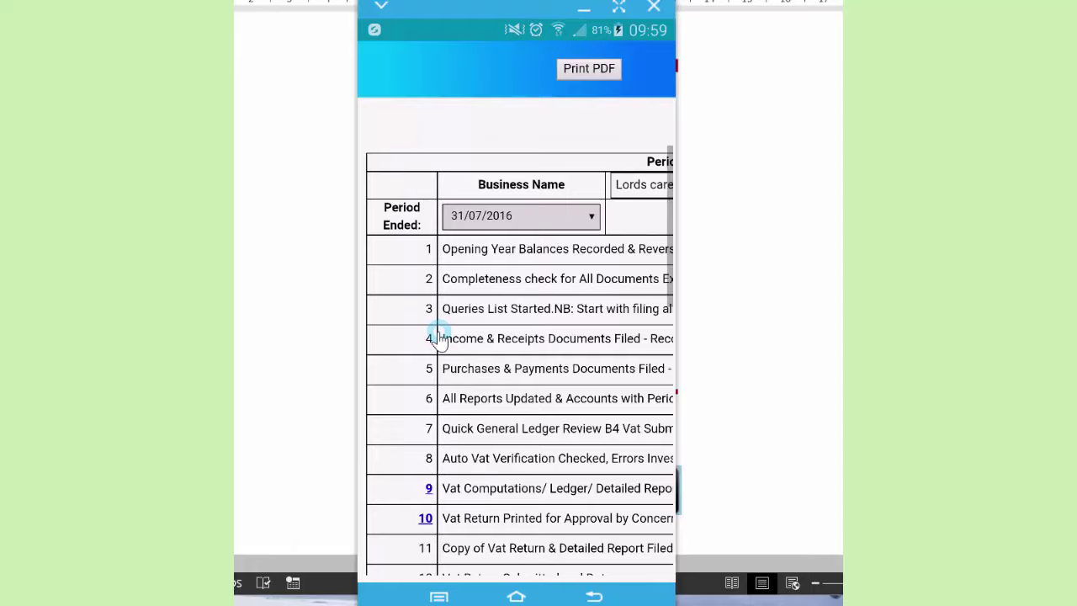
scroll(438, 336, "down", 5)
scroll(437, 337, "down", 1)
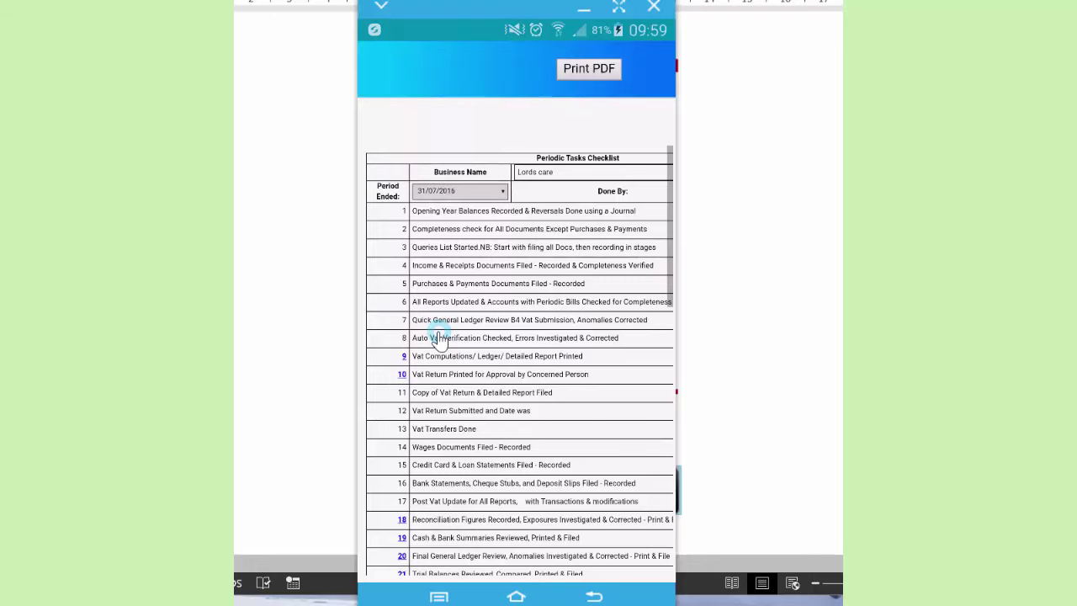
scroll(437, 337, "down", 3)
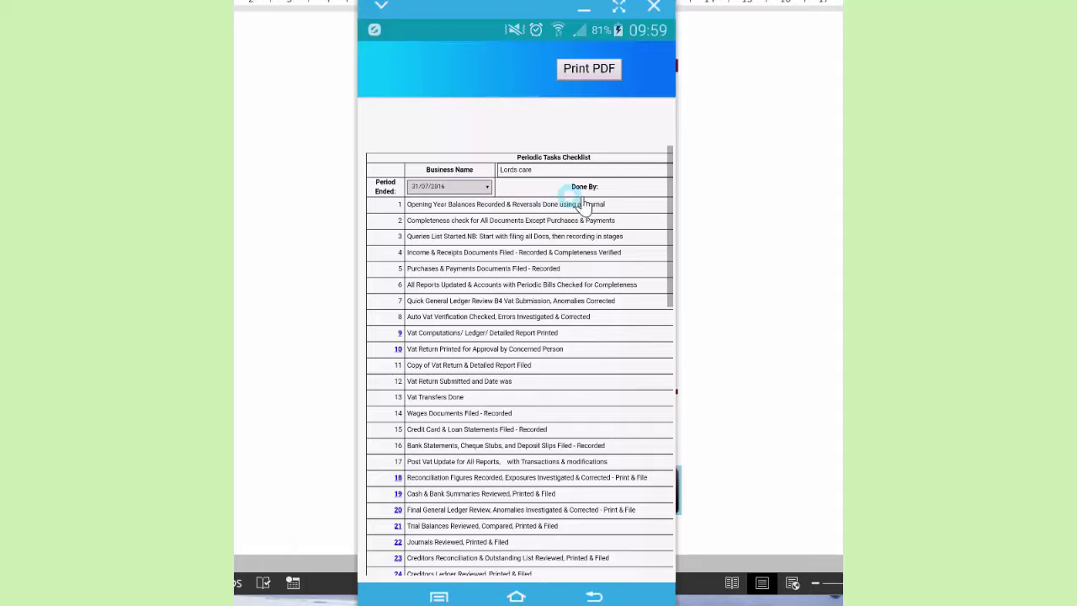
left_click_drag(619, 199, 548, 205)
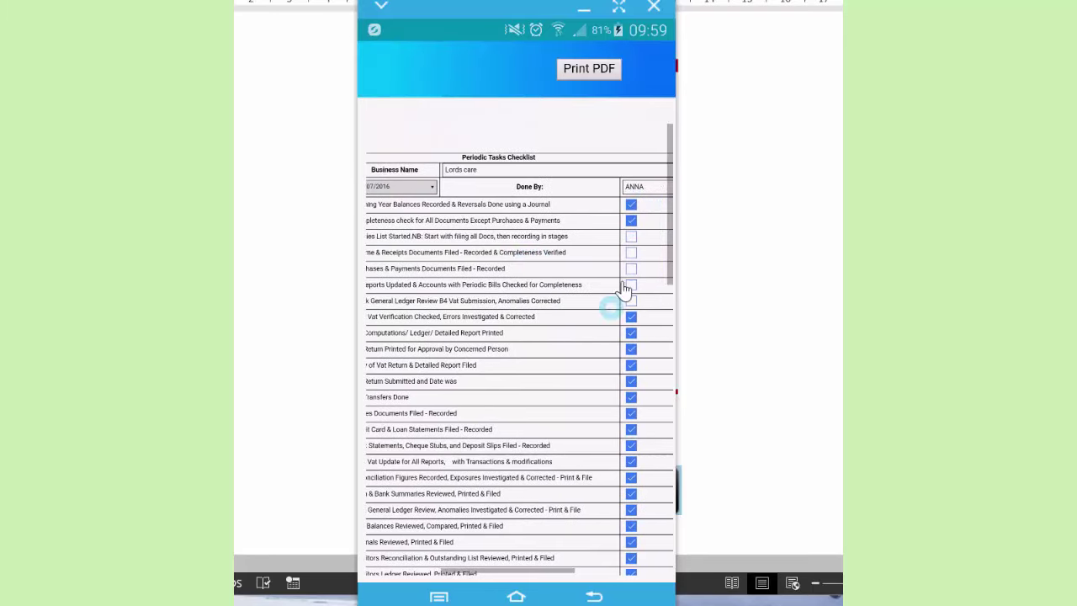
left_click(631, 253)
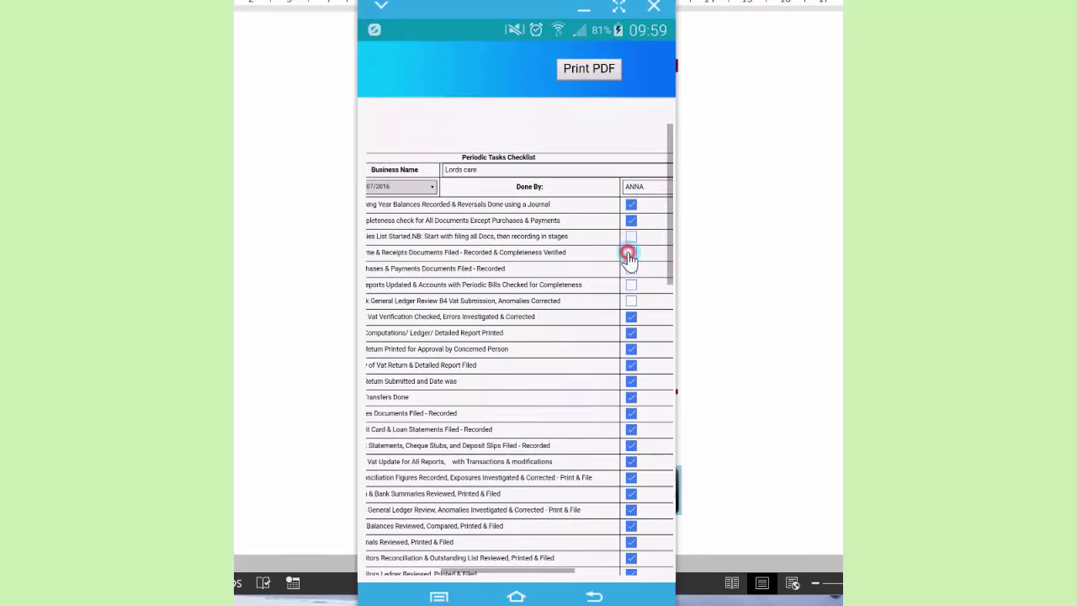
left_click(631, 350)
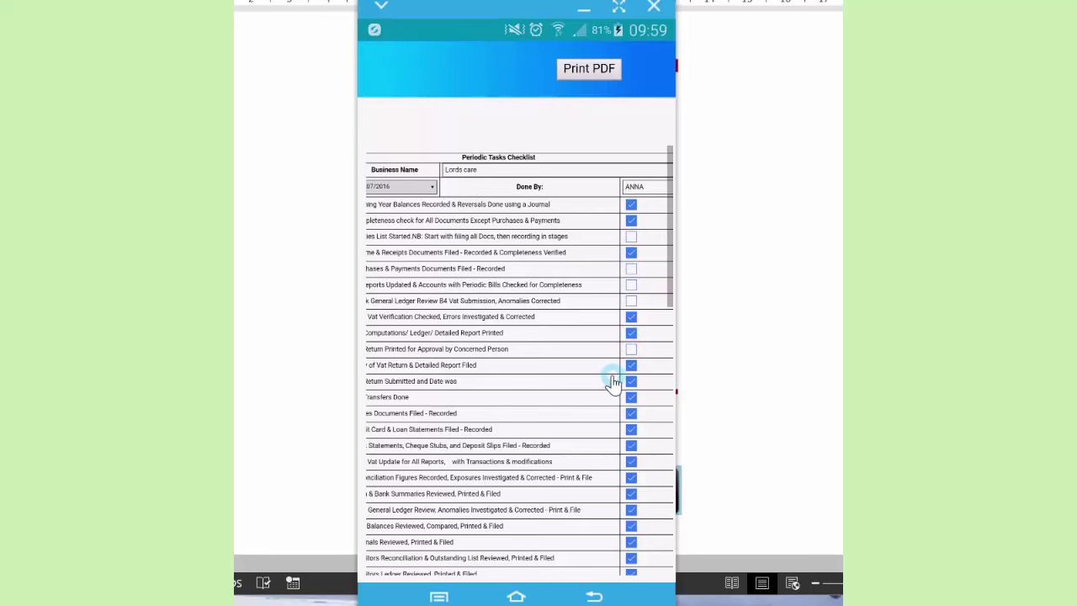
scroll(613, 388, "left", 2)
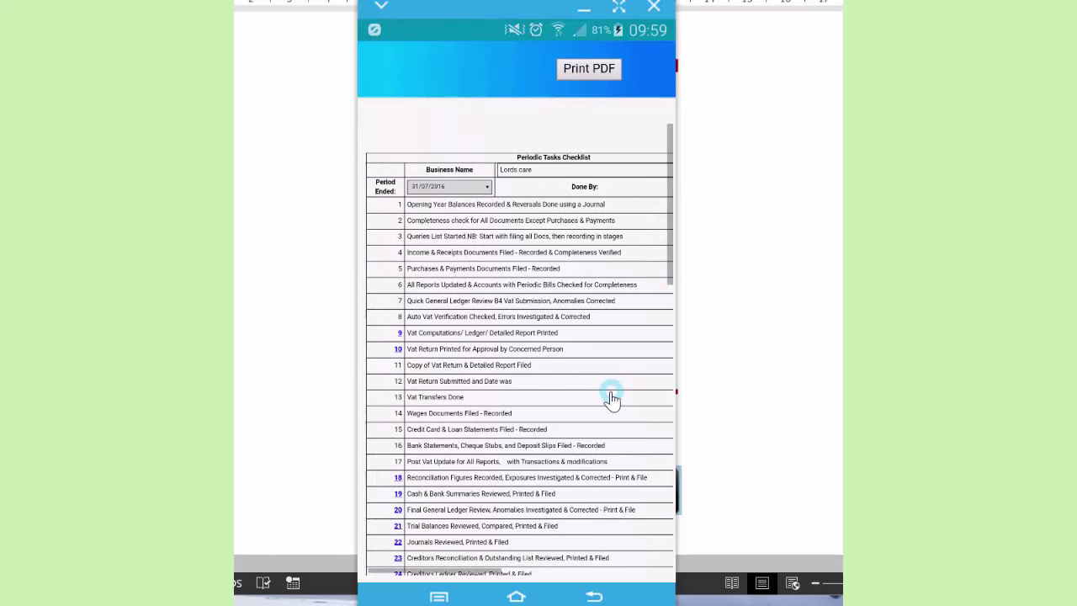
scroll(613, 399, "up", 5)
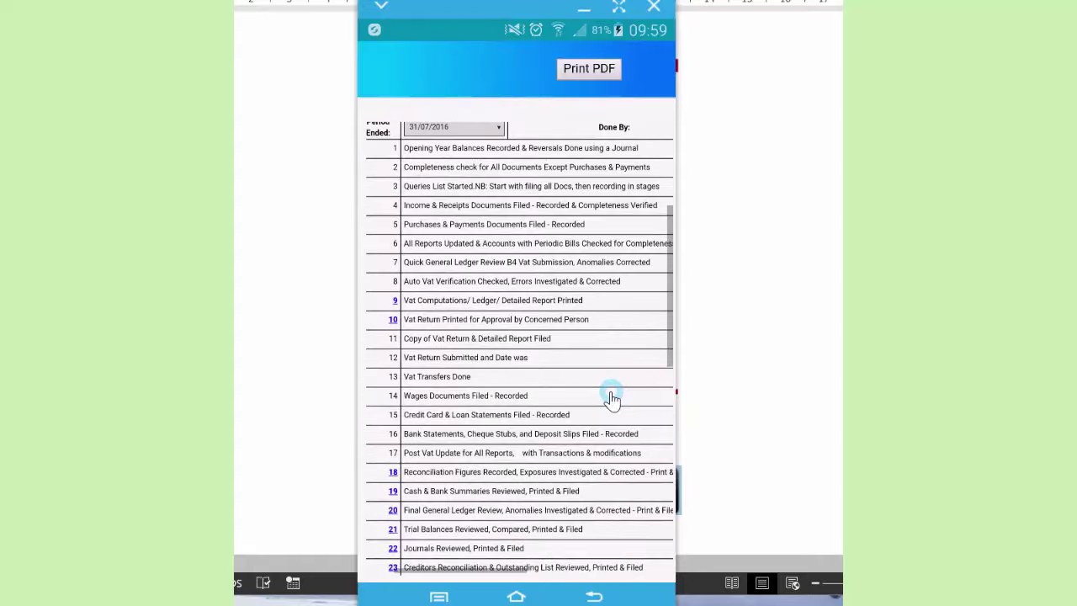
scroll(612, 399, "up", 3)
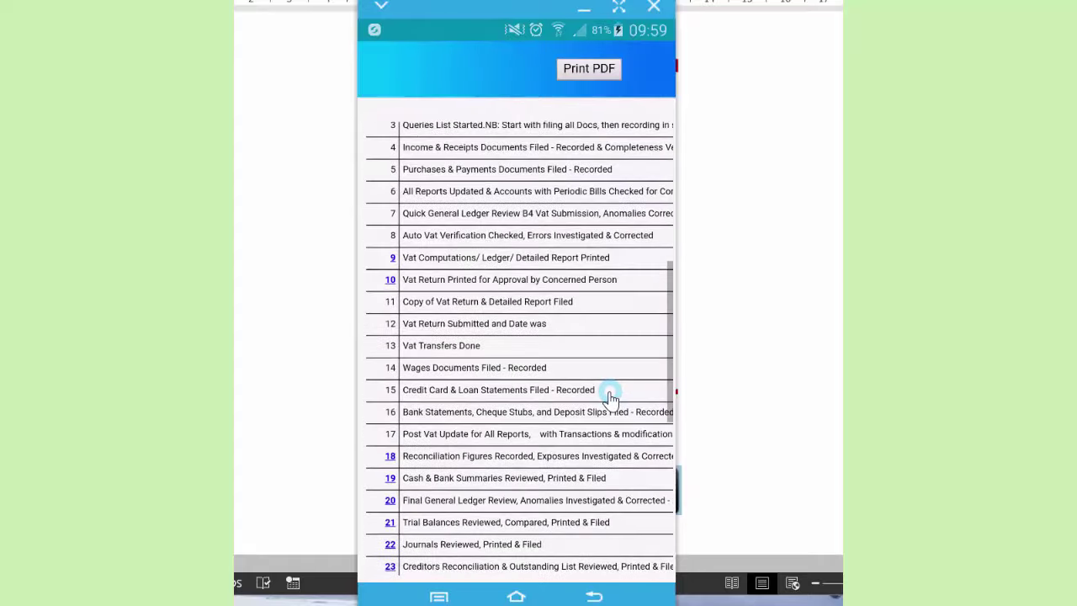
scroll(610, 396, "left", 1)
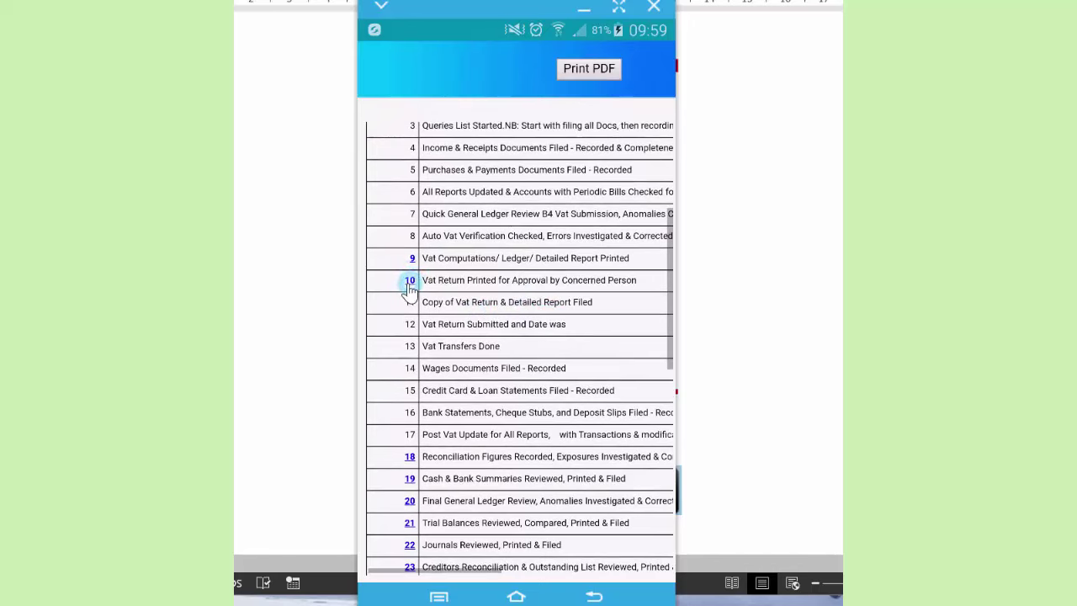
View the quarterly VAT return figures linked from checklist item 10, then go back to the Miscellaneous menu
left_click(399, 271)
left_click(415, 284)
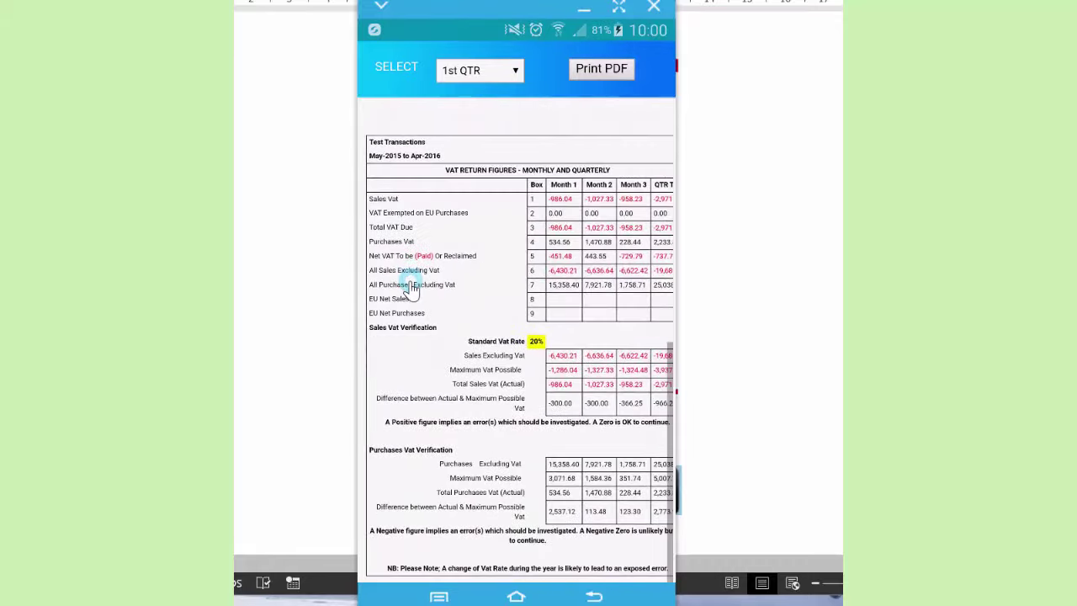
left_click(430, 217)
left_click(593, 597)
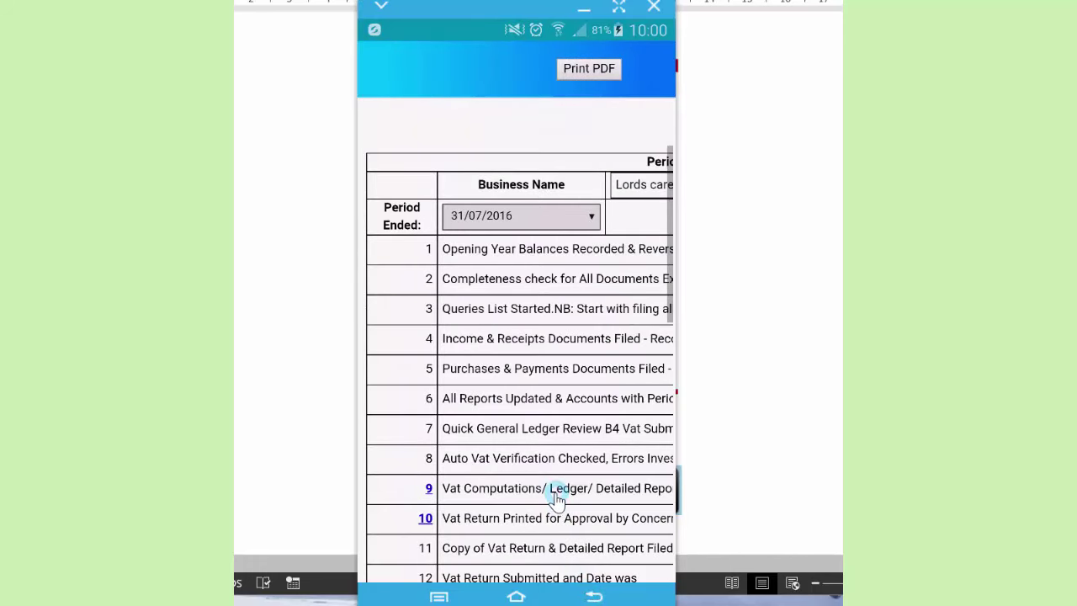
left_click(593, 597)
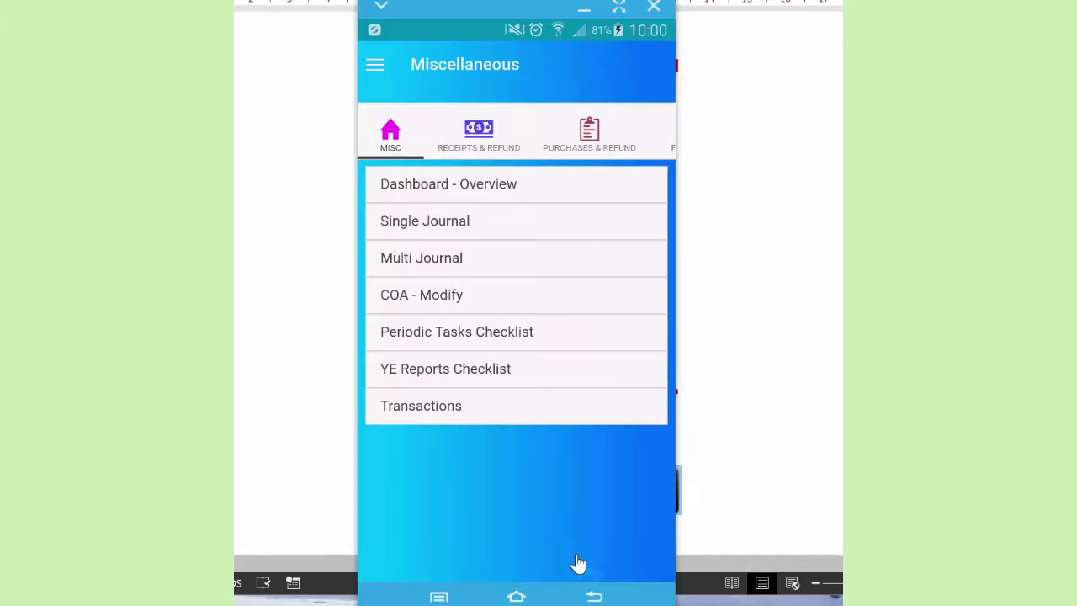
Open the YE Reports Checklist and tick D2 Periodic VAT Figures and E1 PAYE & NI Summary
left_click(429, 373)
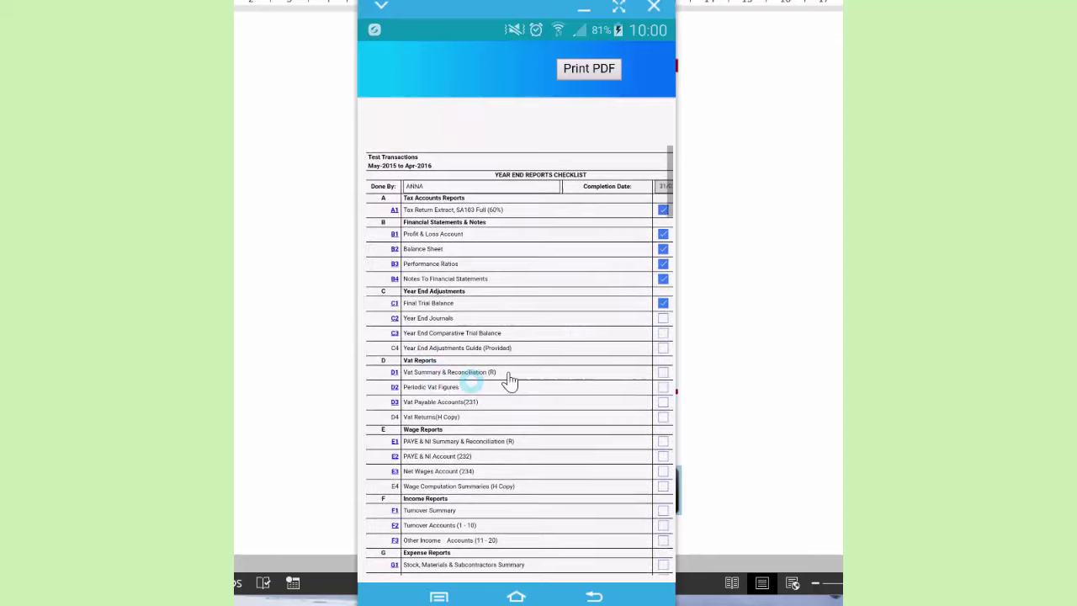
left_click(663, 389)
left_click(664, 442)
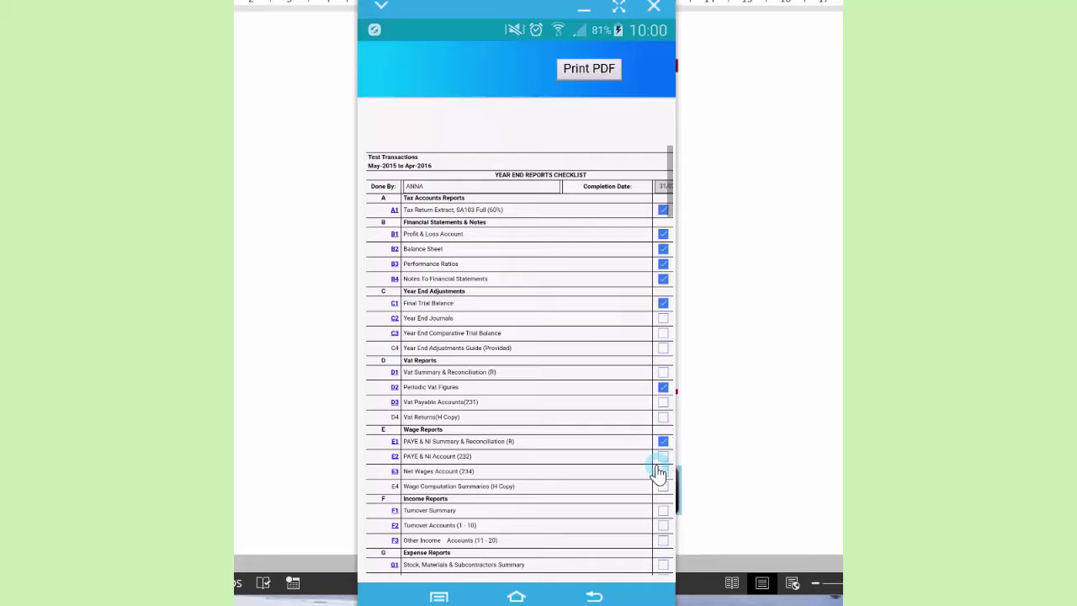
View the K1 Debtors Summary & Reconciliation report from the checklist, then return to the Miscellaneous menu
scroll(658, 473, "down", 4)
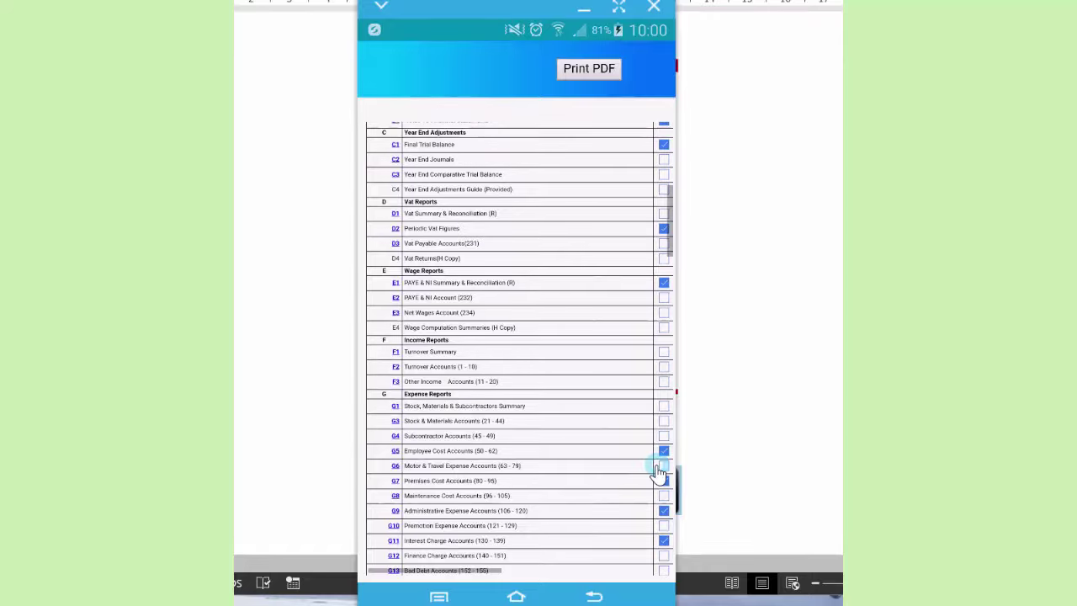
scroll(658, 473, "down", 6)
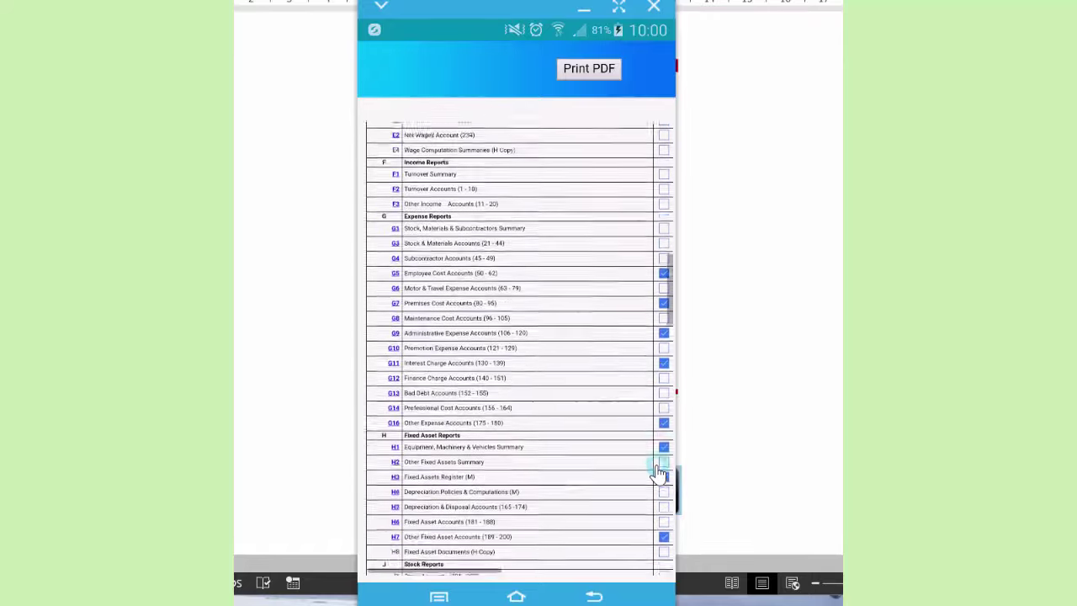
scroll(658, 472, "down", 9)
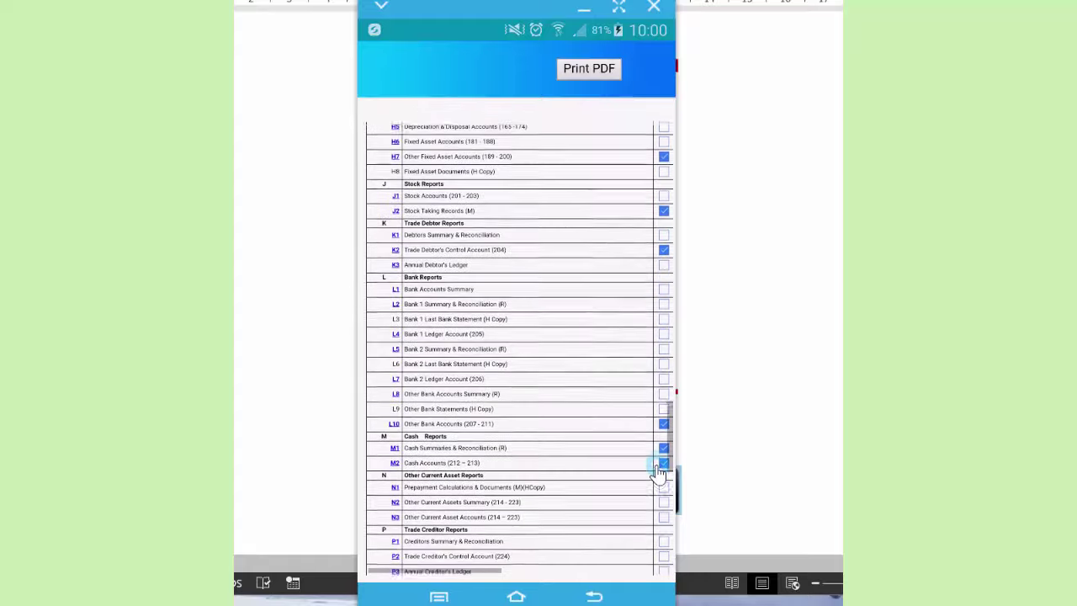
scroll(657, 473, "down", 2)
scroll(658, 473, "down", 4)
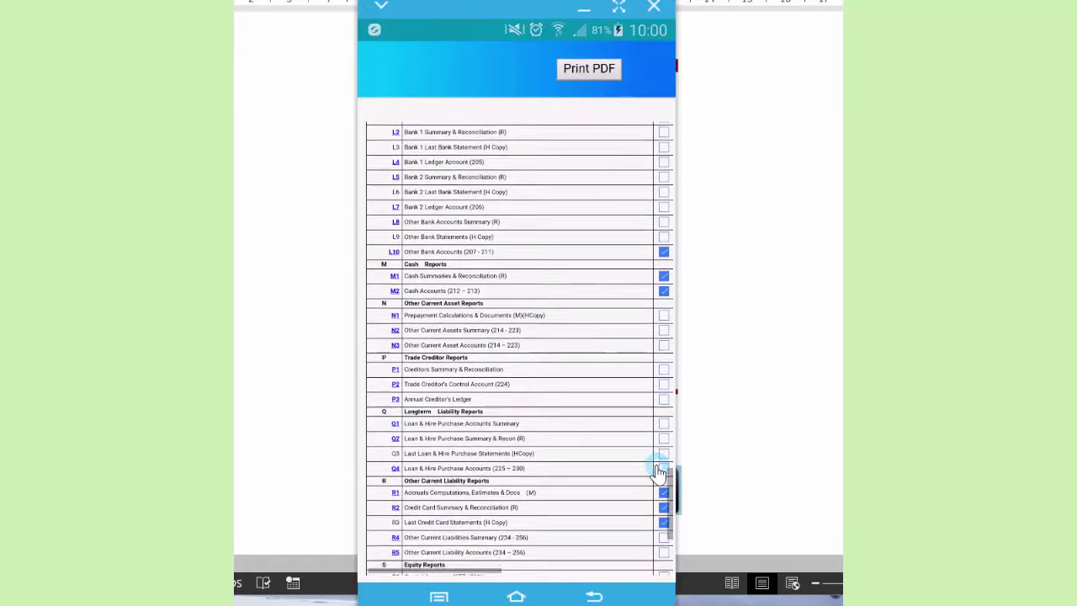
scroll(658, 473, "down", 1)
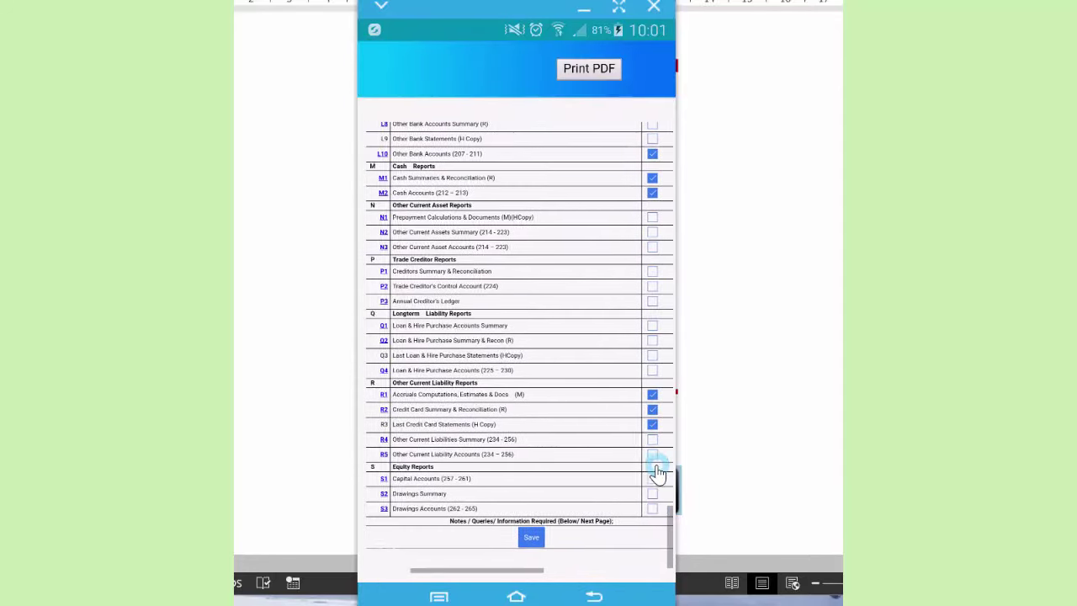
scroll(658, 472, "right", 2)
scroll(658, 473, "left", 2)
scroll(658, 473, "right", 2)
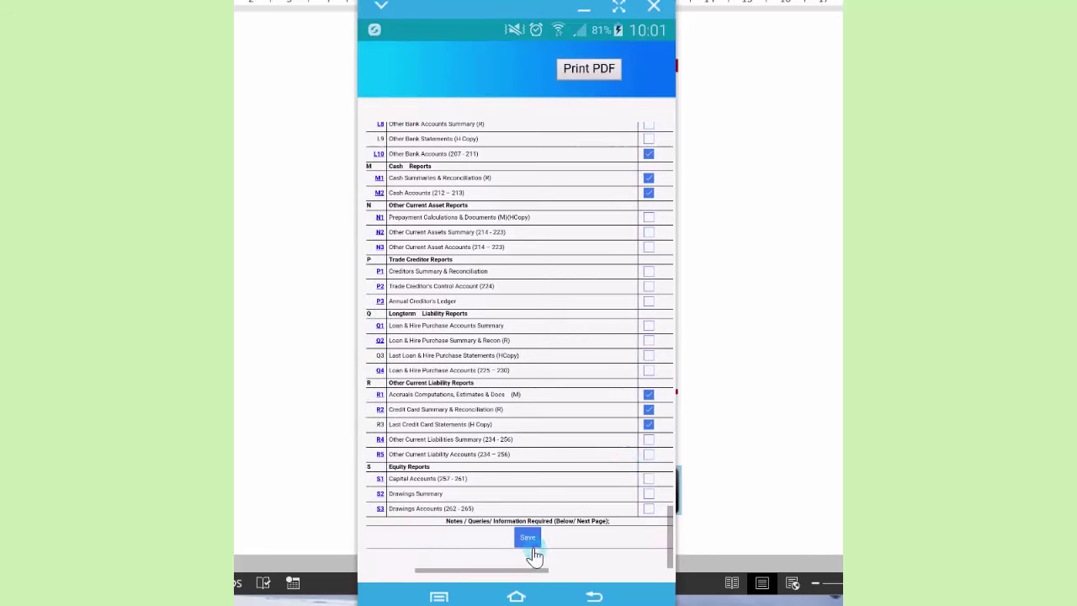
scroll(535, 555, "up", 10)
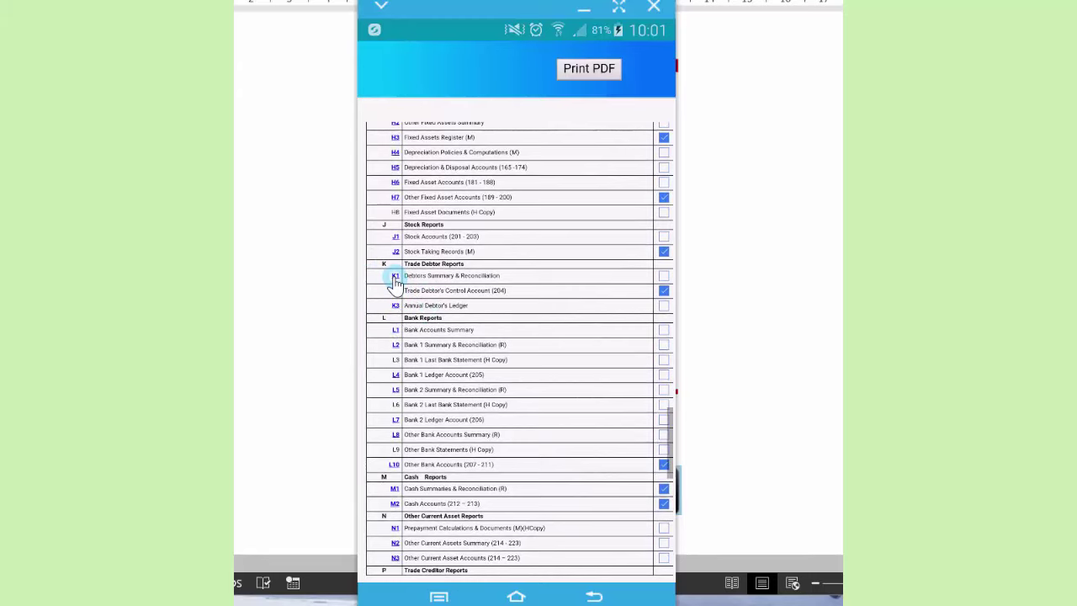
left_click(394, 276)
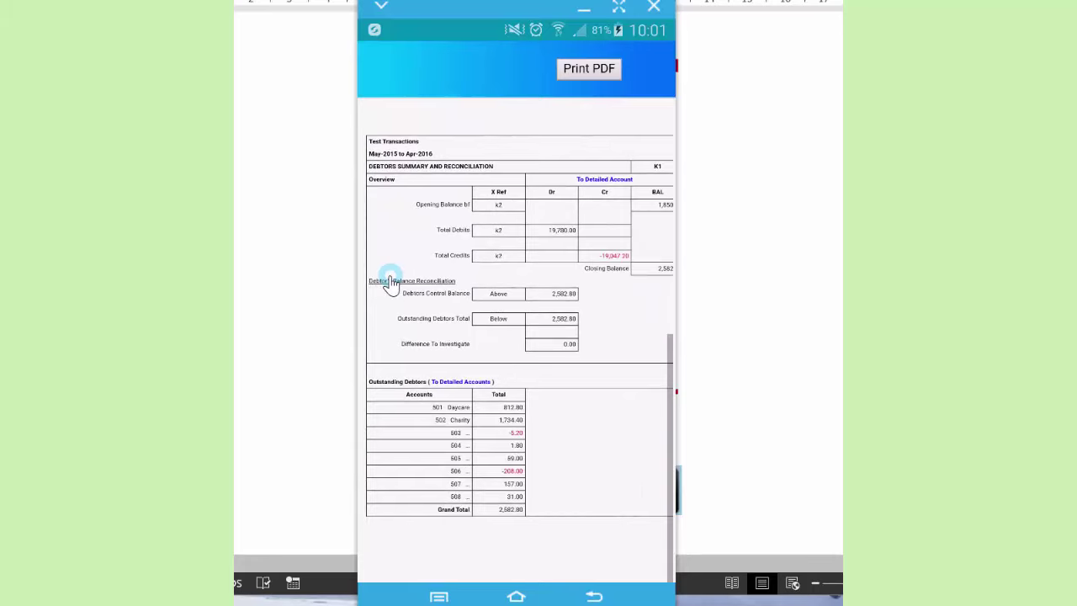
left_click(593, 597)
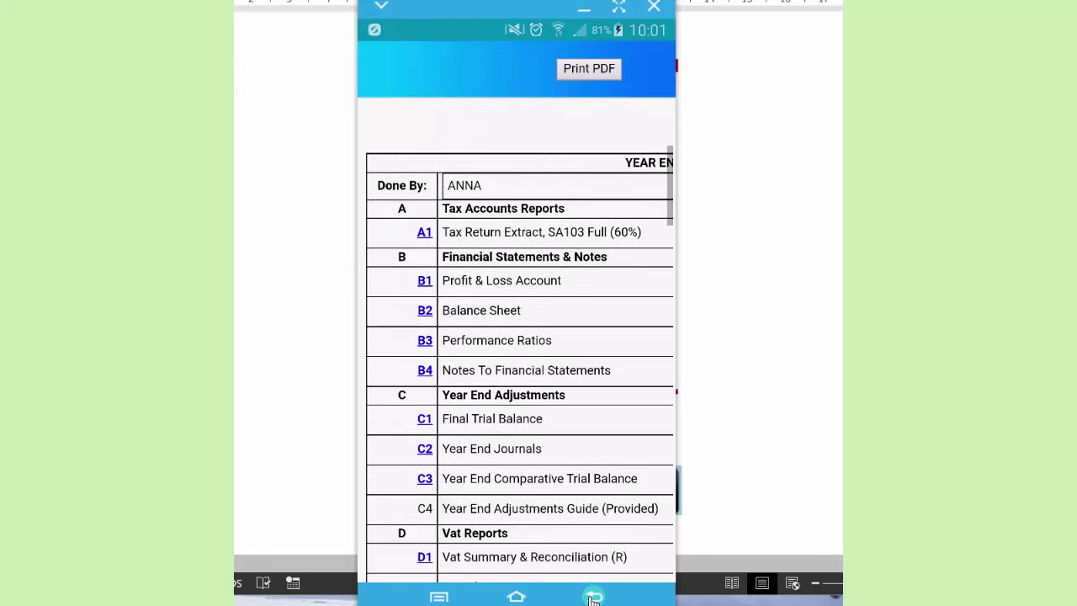
left_click(593, 597)
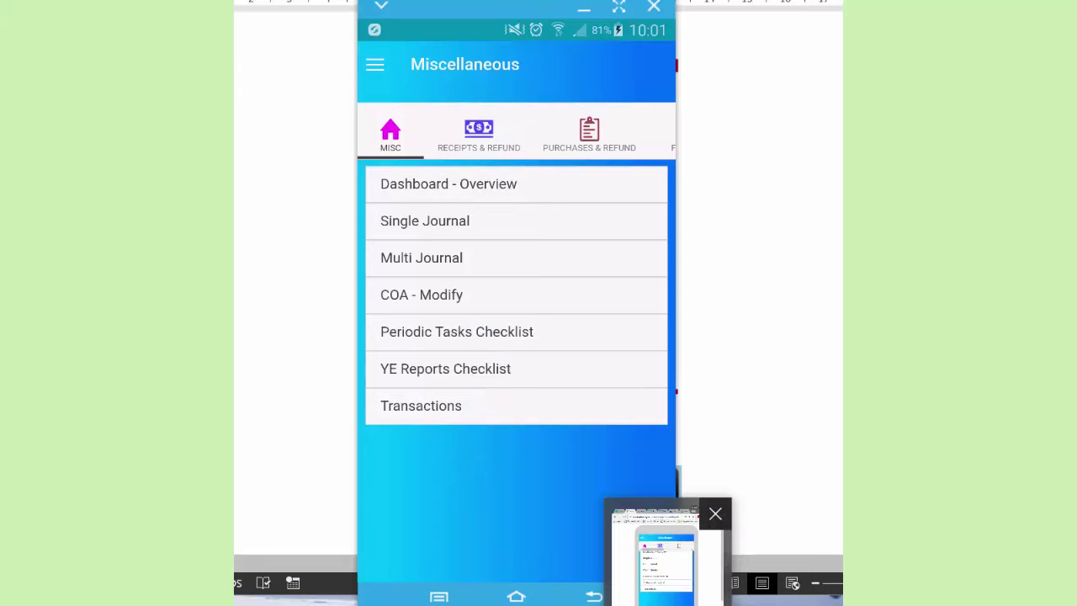
In the browser version, browse the Transactions List across to the Doc No. and Delete columns, then go back
left_click(667, 600)
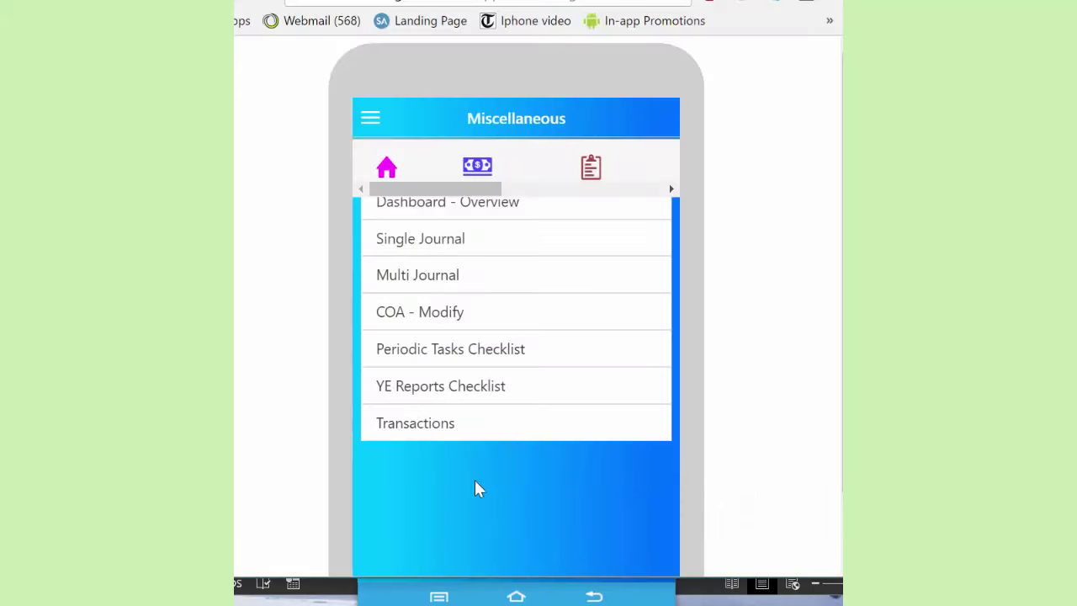
left_click(427, 423)
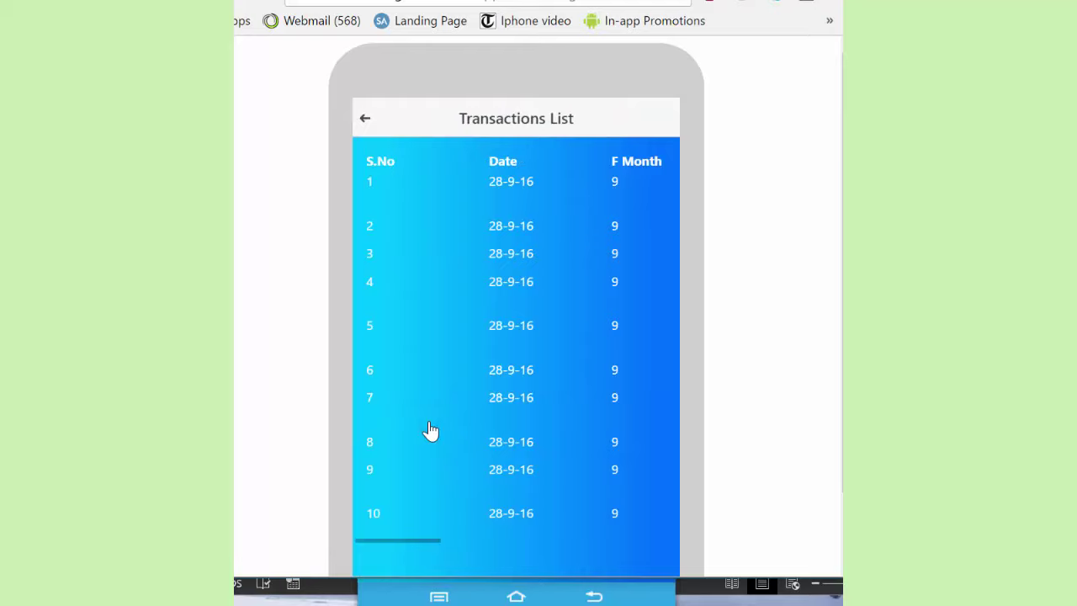
left_click_drag(429, 431, 535, 490)
left_click_drag(533, 339, 483, 375)
scroll(518, 353, "down", 1)
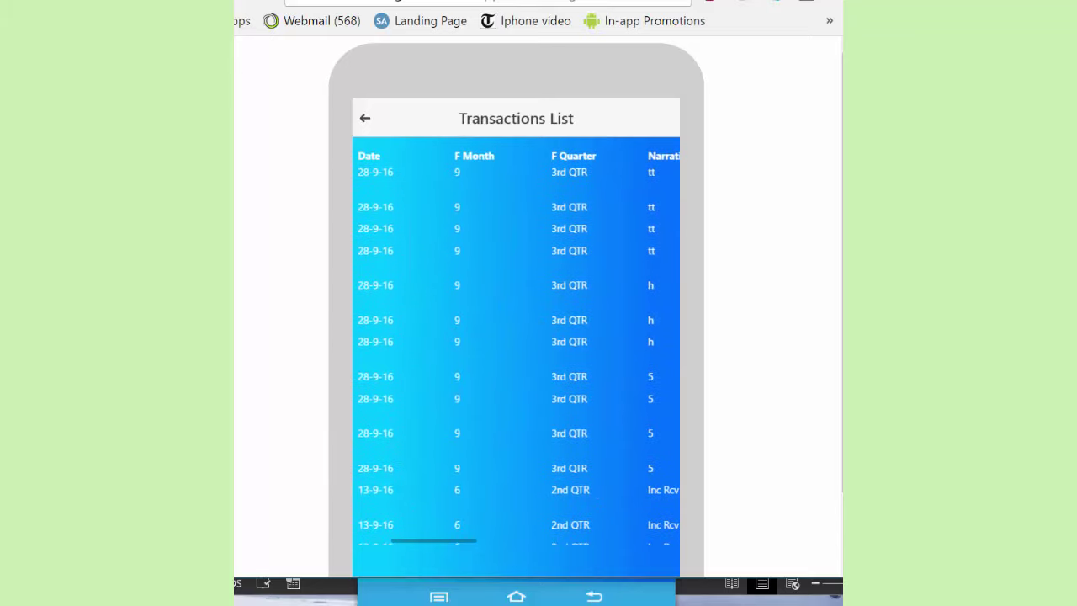
left_click_drag(638, 334, 524, 372)
left_click_drag(665, 362, 581, 362)
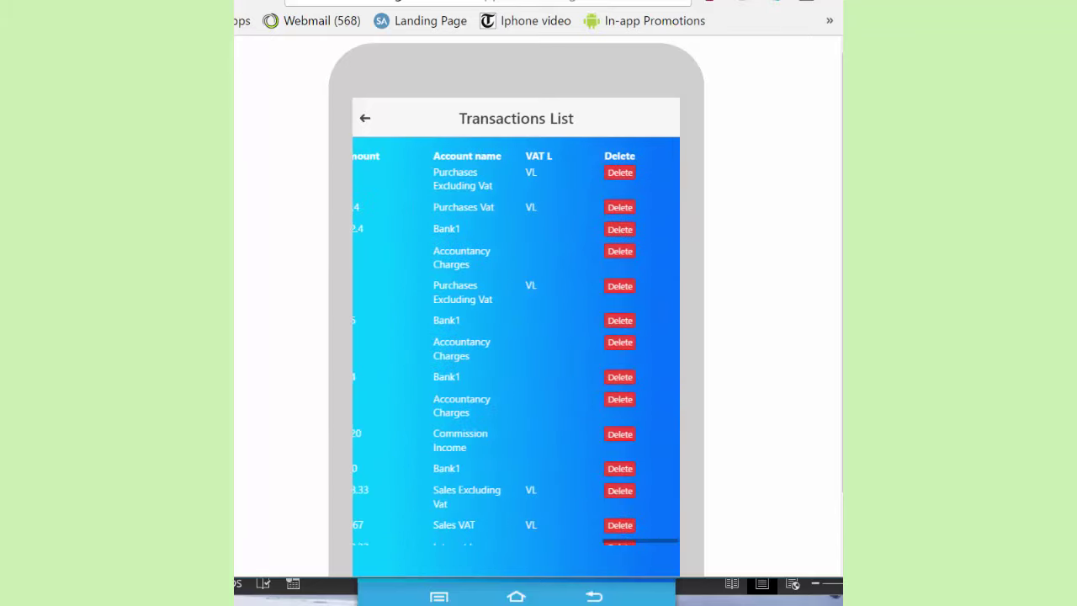
left_click_drag(487, 379, 457, 377)
left_click_drag(495, 413, 664, 421)
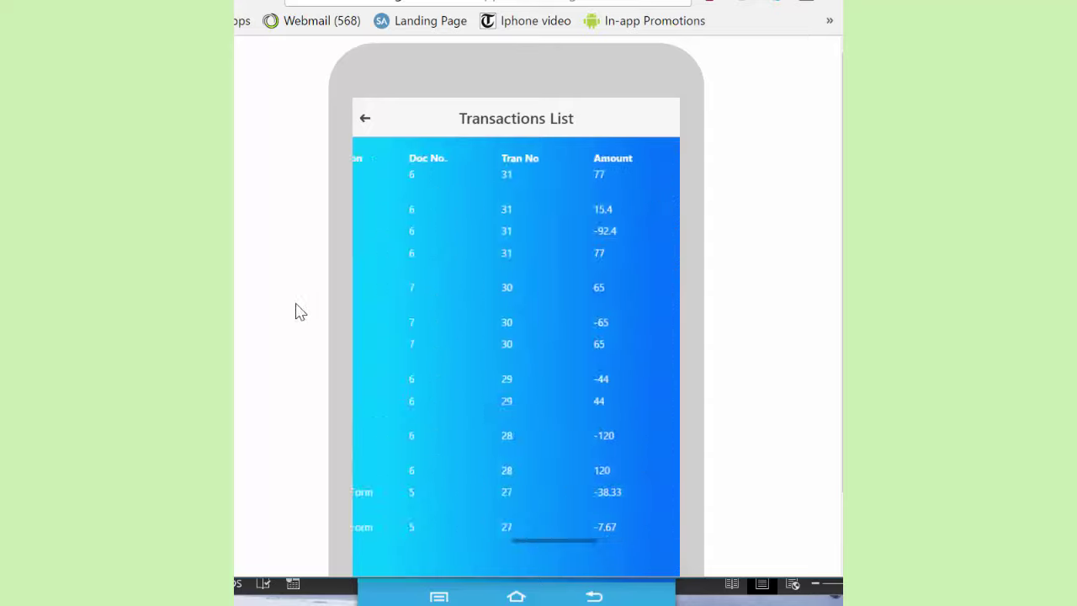
left_click(362, 120)
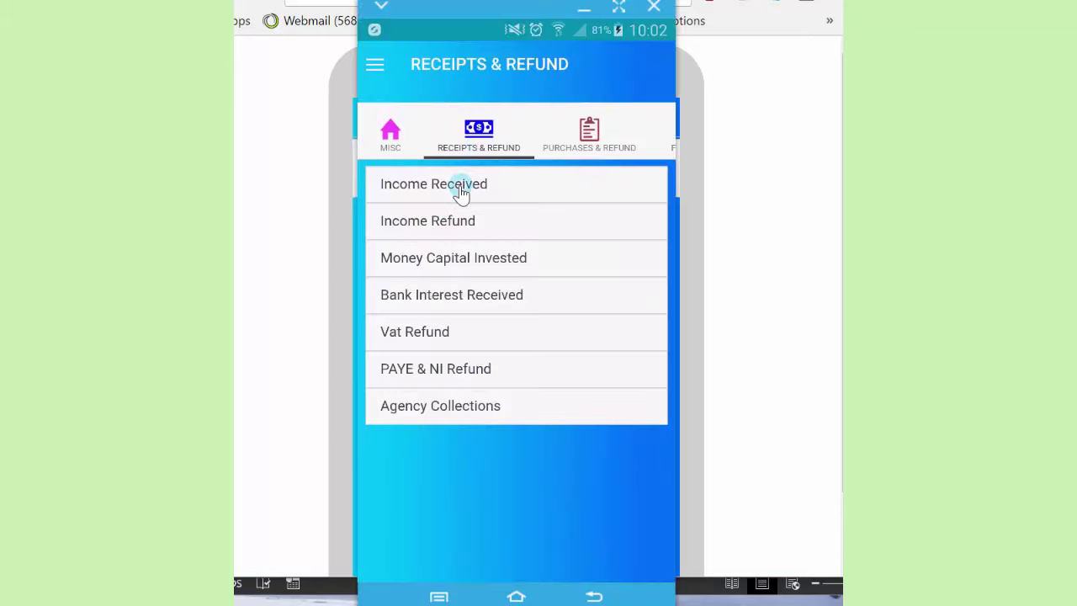
Try the Income Received form at 20% VAT, read its guide, then open Income Refunds (T9 & T2)
left_click(449, 206)
left_click(450, 186)
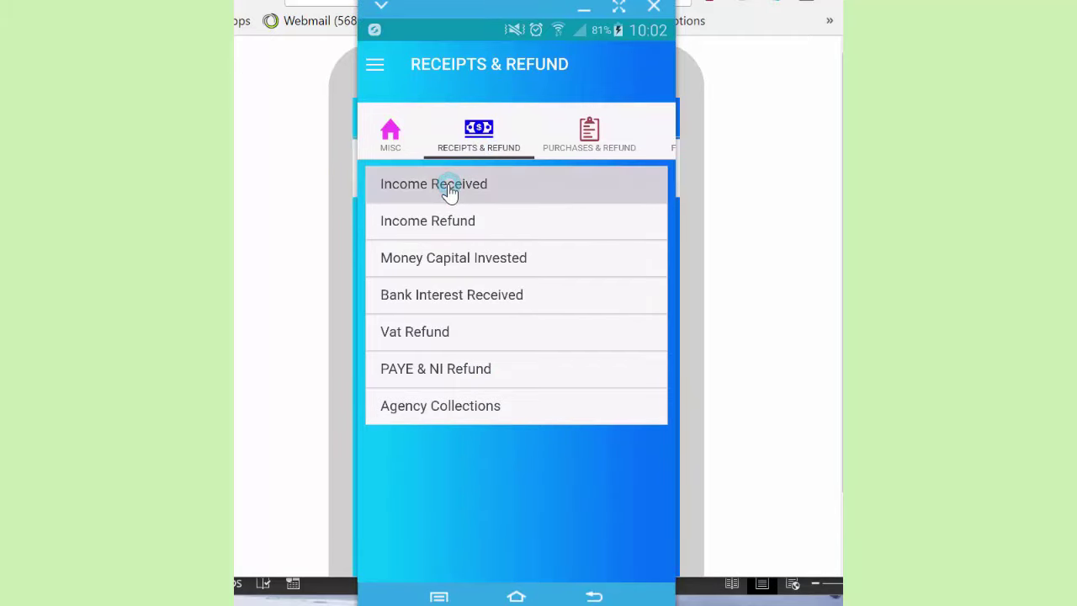
left_click(454, 101)
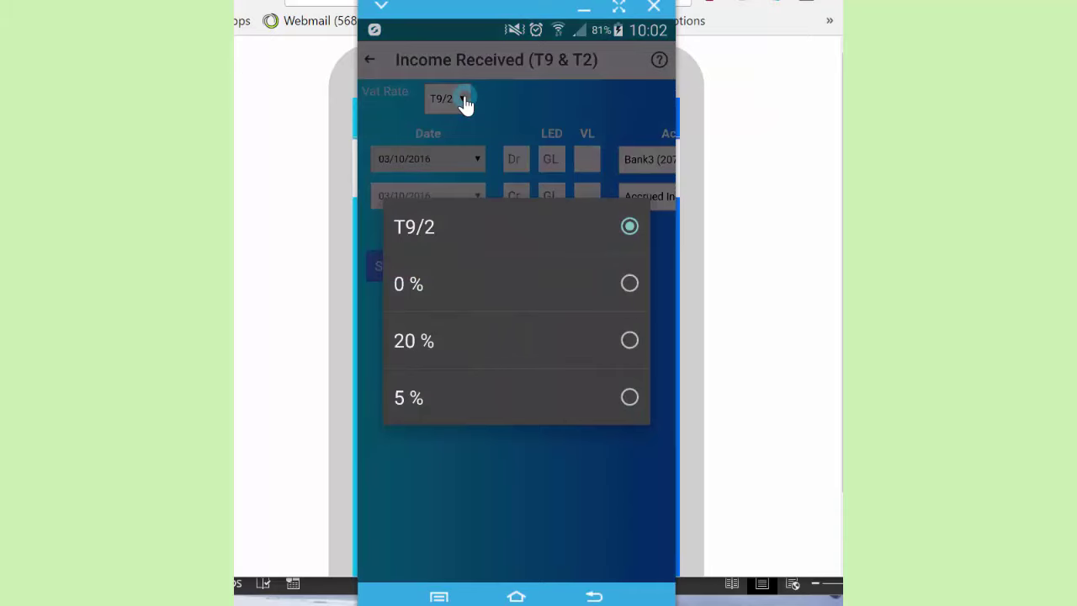
left_click(626, 341)
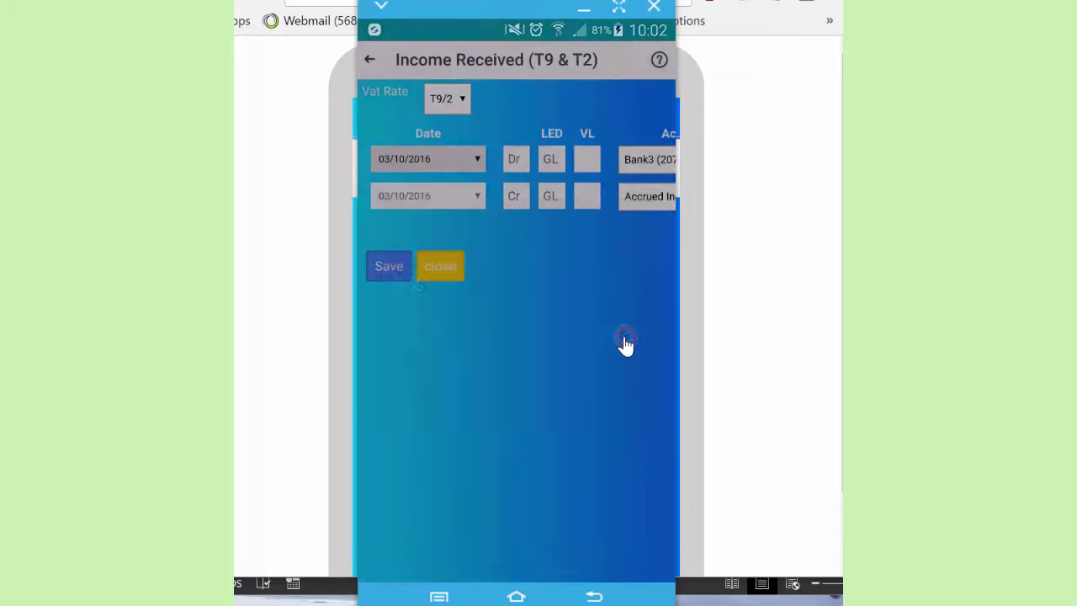
left_click(550, 164)
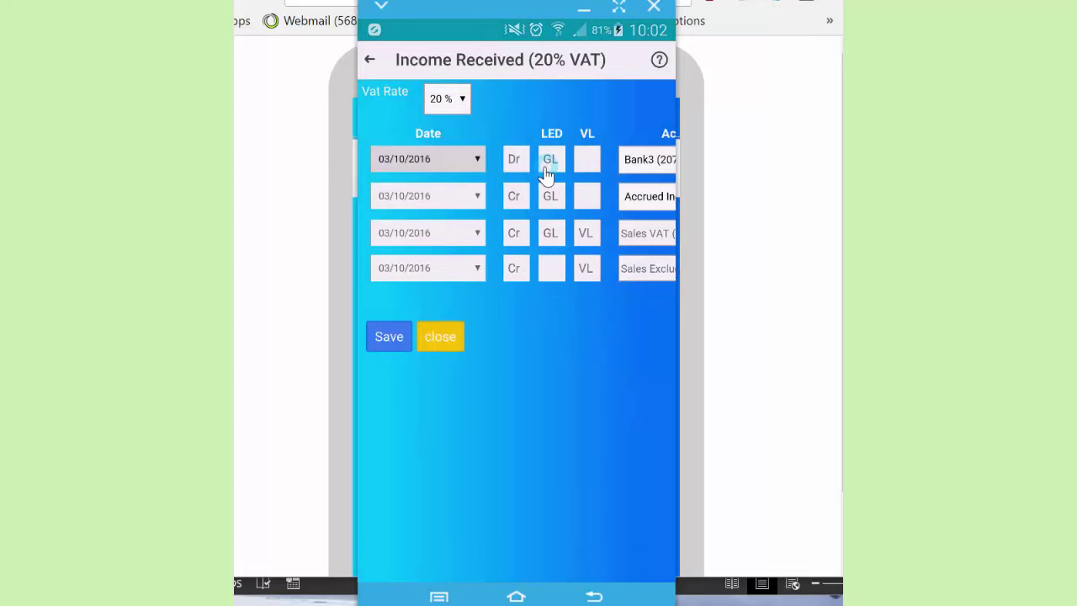
left_click(659, 62)
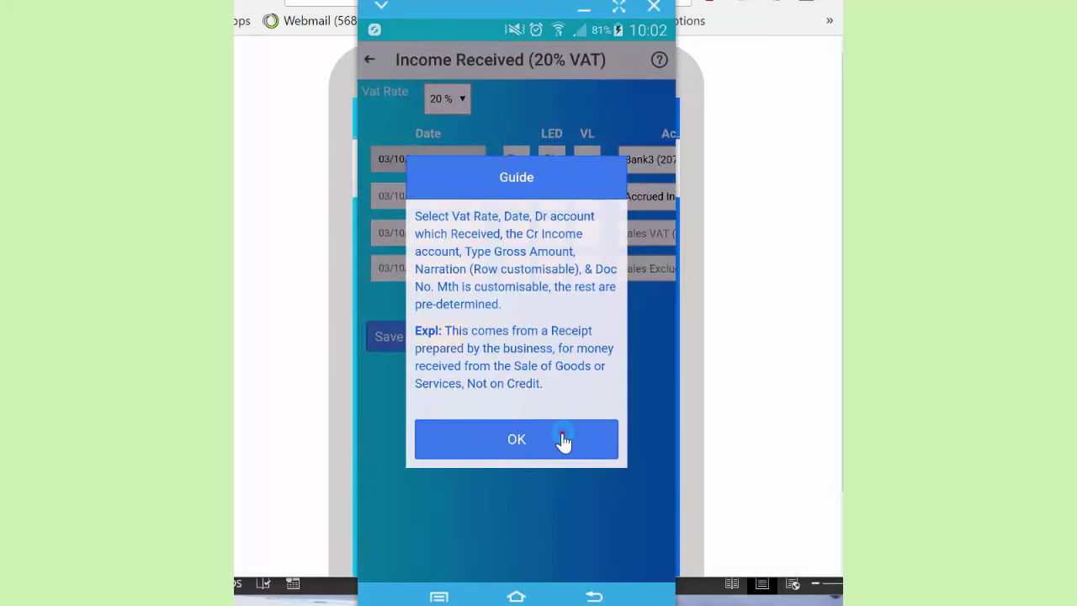
left_click(562, 440)
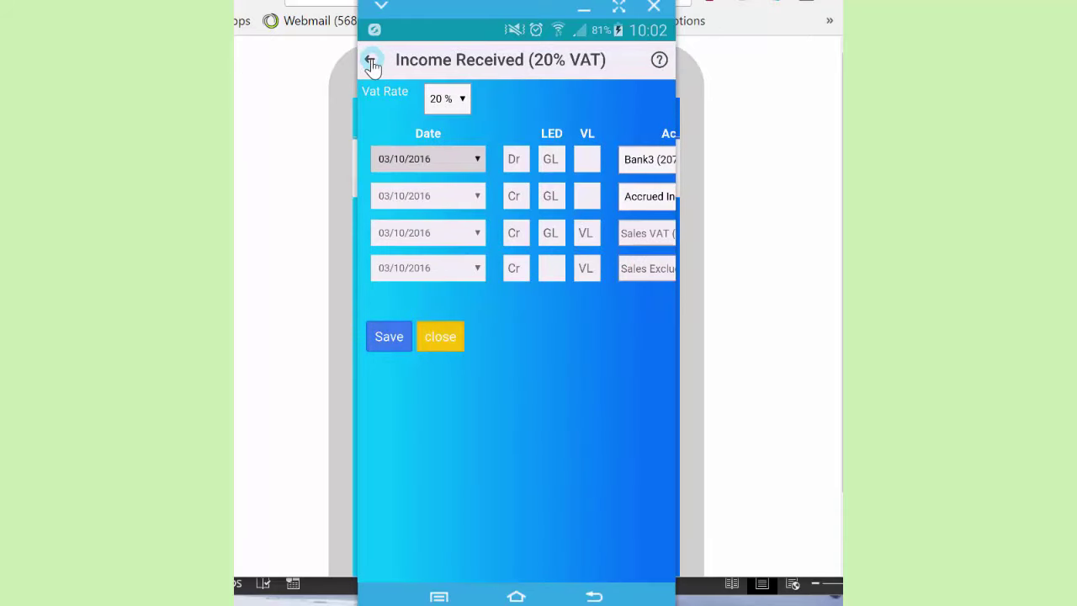
left_click(370, 62)
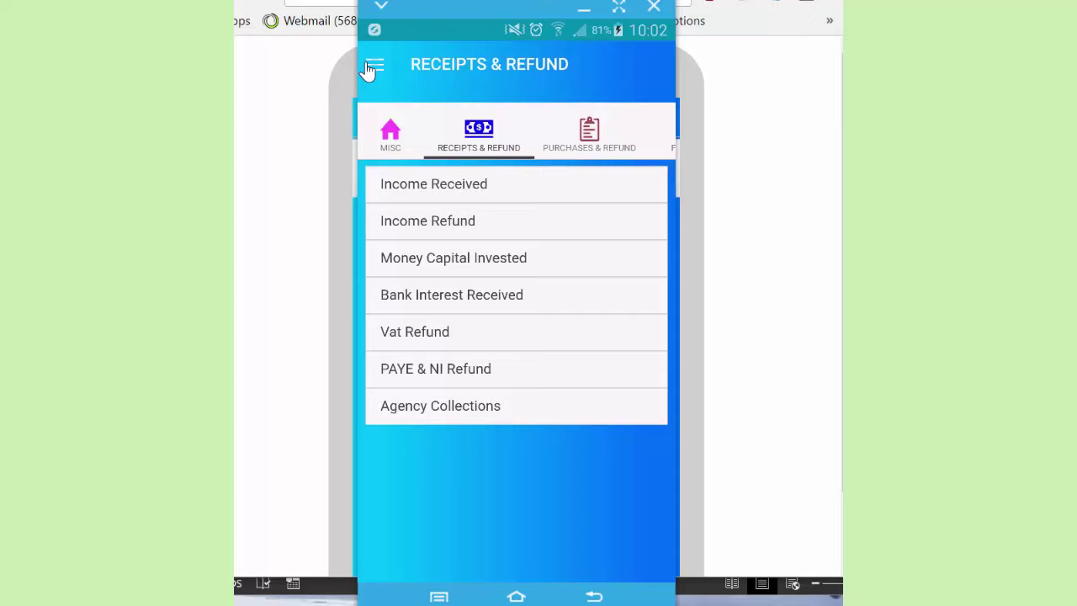
left_click(404, 222)
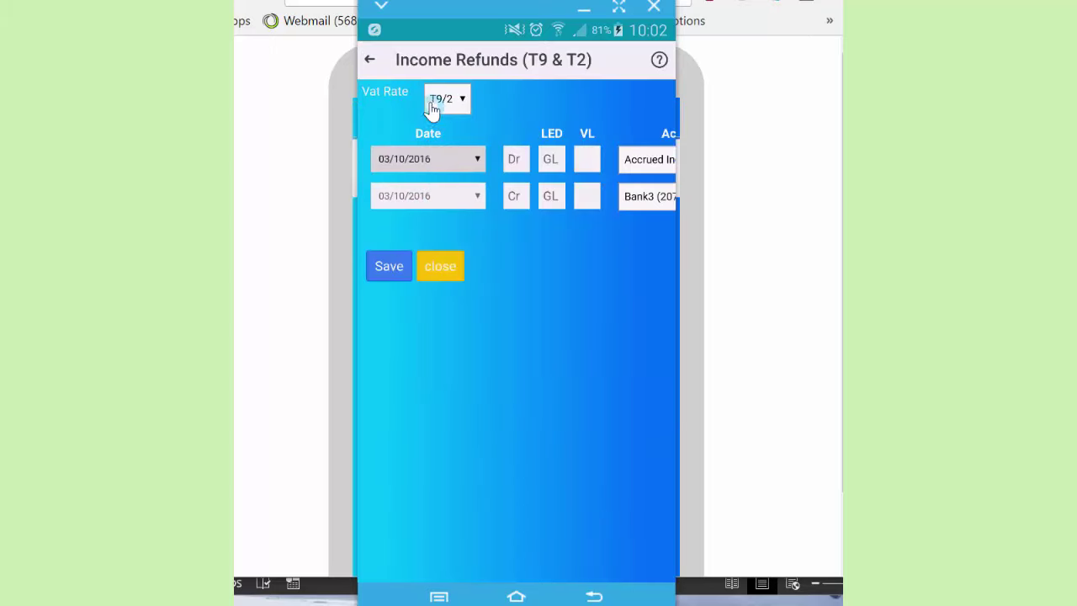
Open the Overhead Expense Paid form from the Purchases & Refund transaction types
left_click(370, 63)
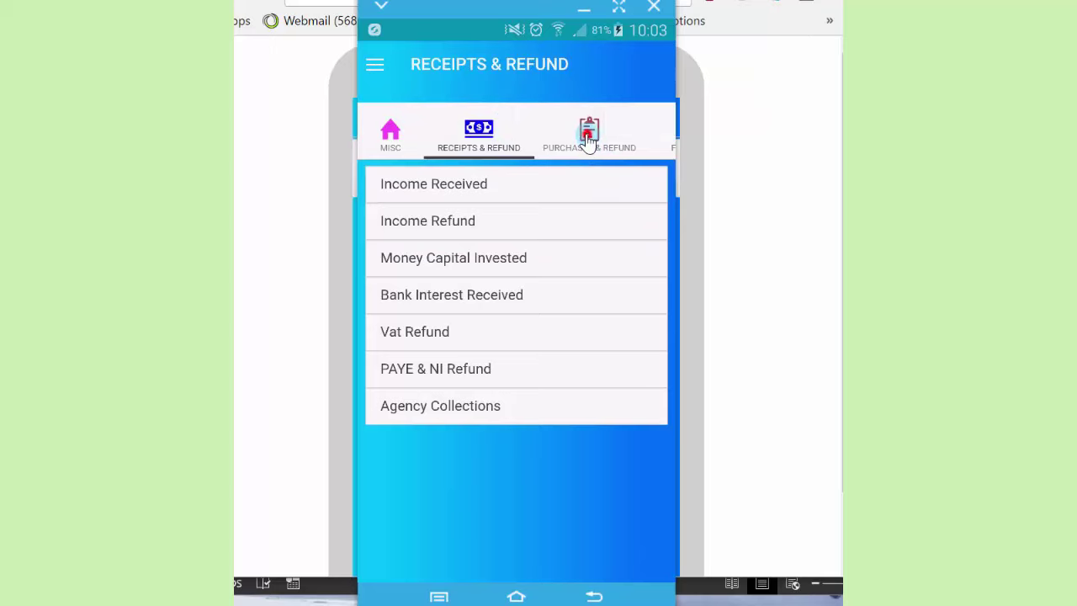
left_click(588, 136)
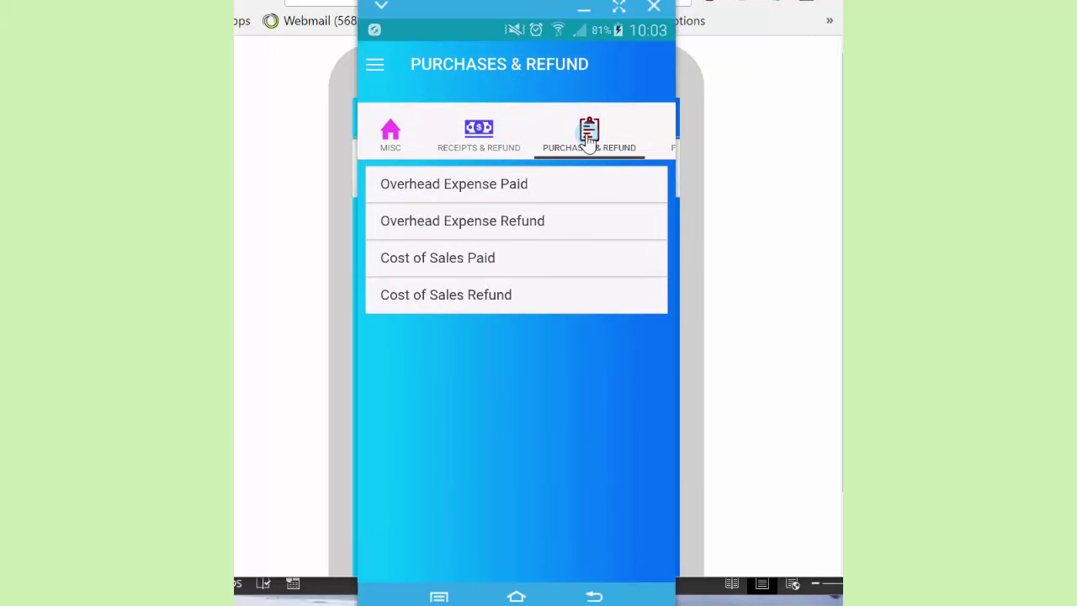
left_click(513, 180)
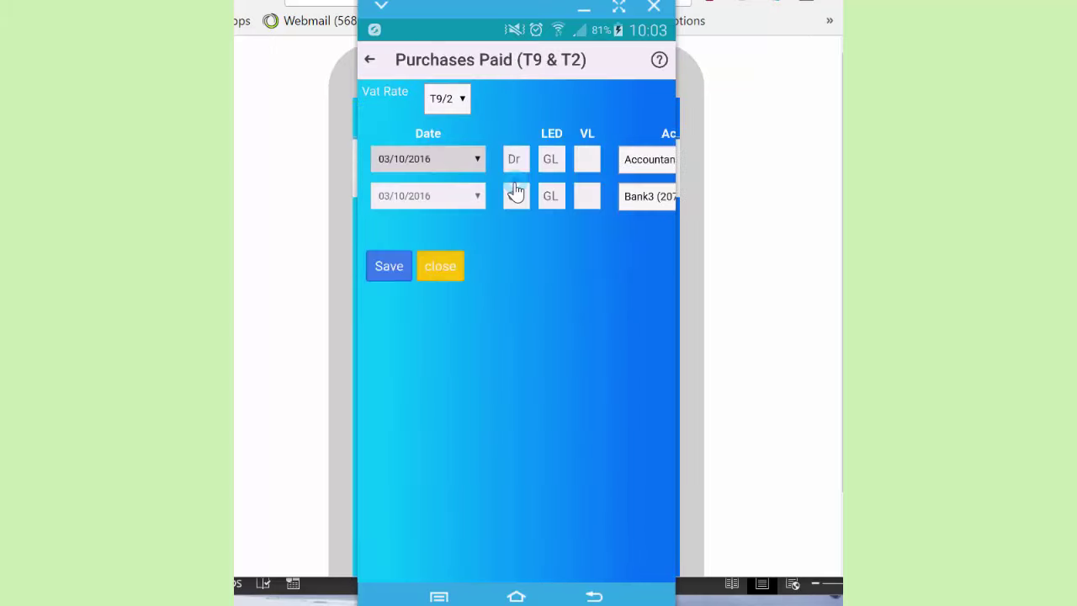
Set the VAT rate to 0%, view the Narration and Doc No. columns, then close the form
left_click(465, 102)
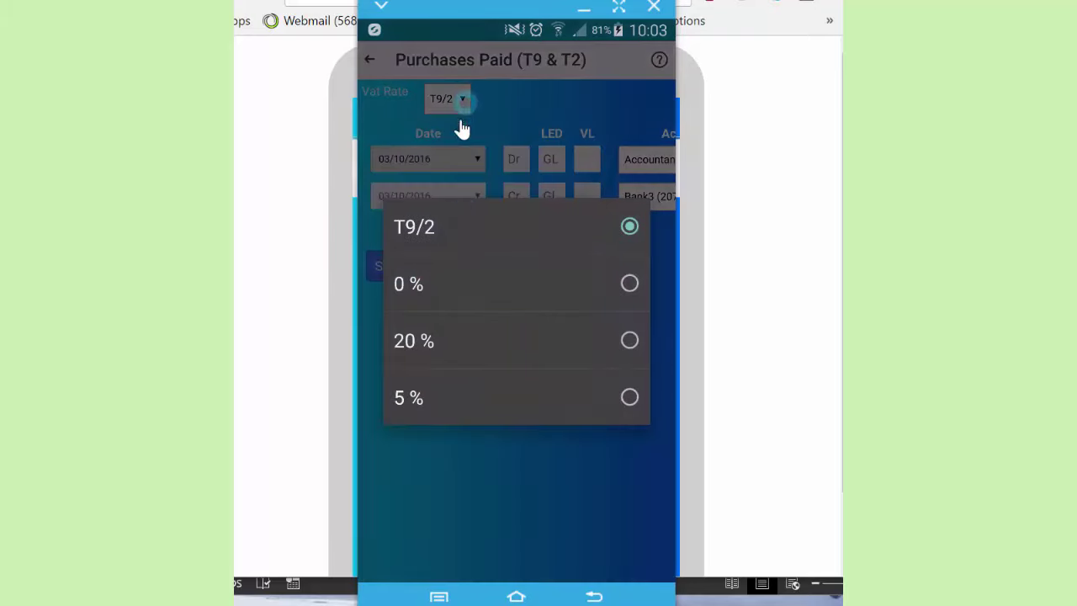
left_click(629, 284)
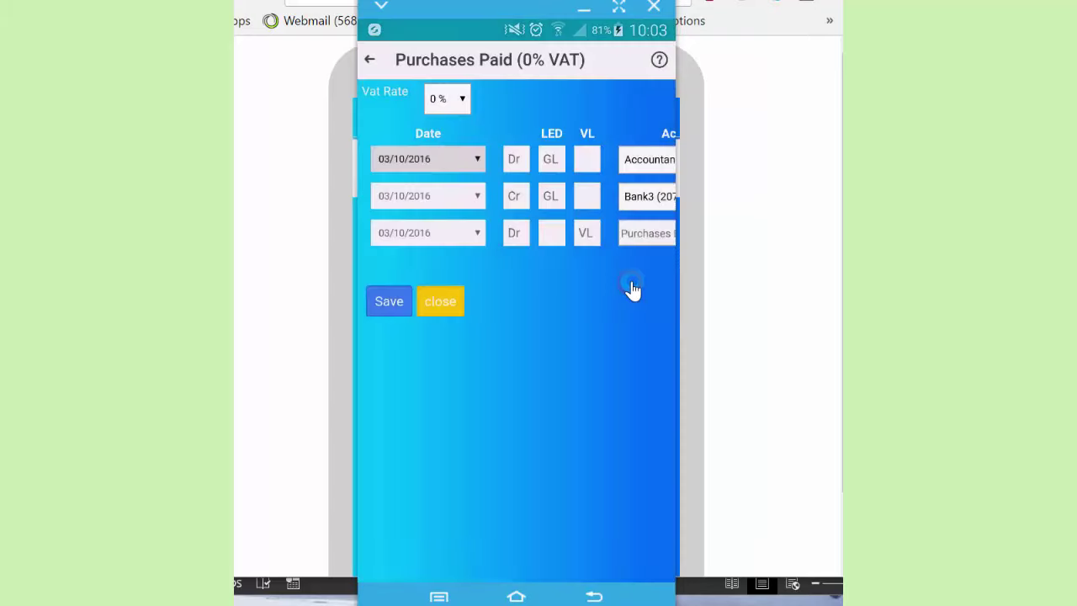
left_click_drag(622, 243, 547, 235)
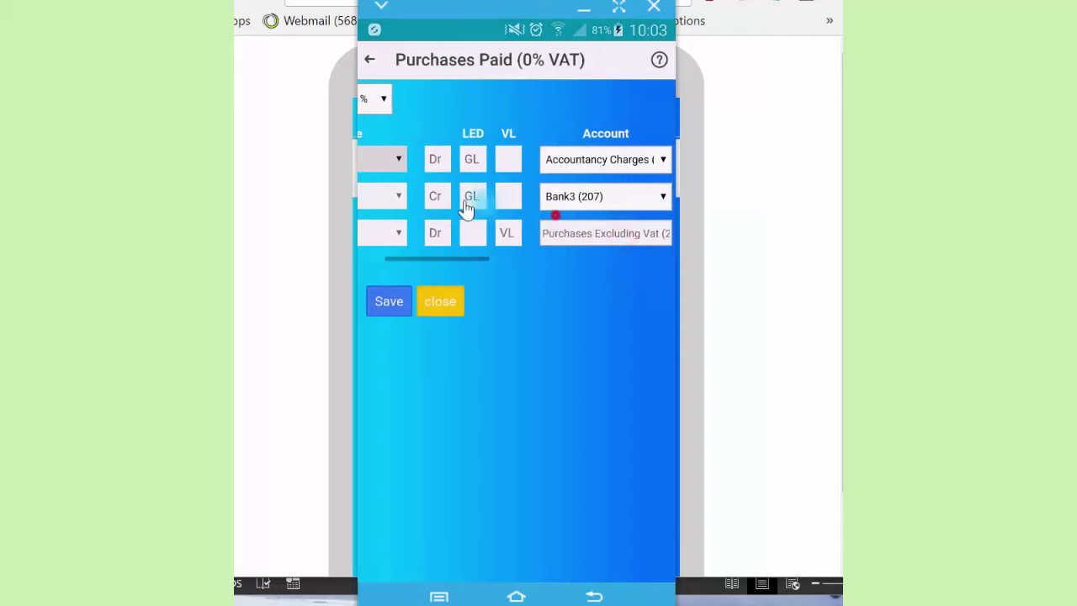
left_click_drag(648, 215, 497, 199)
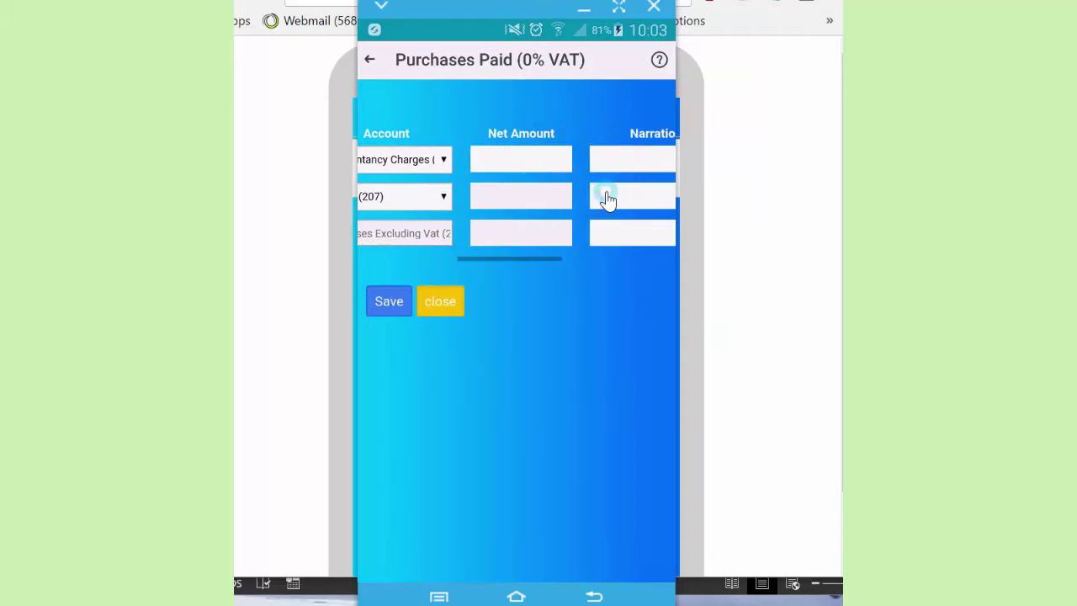
left_click_drag(606, 192, 494, 188)
left_click_drag(572, 187, 454, 193)
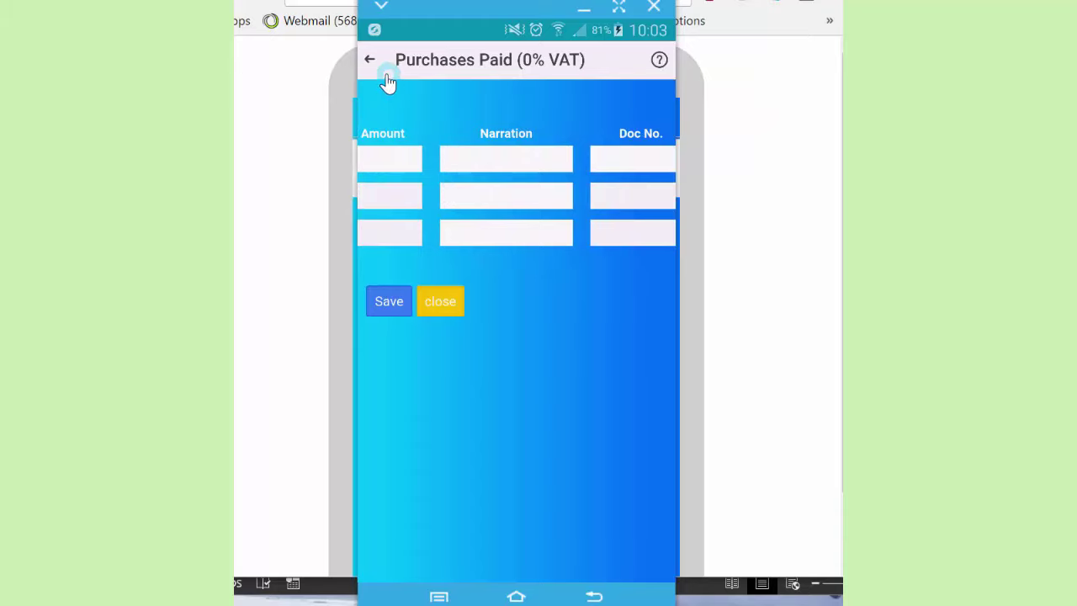
left_click(372, 67)
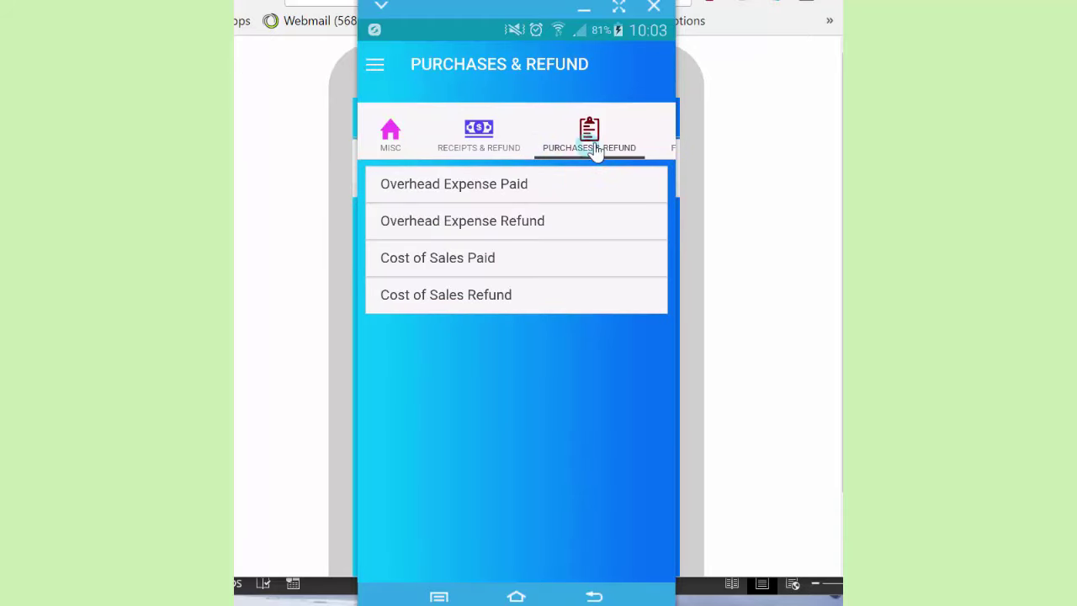
Start a new Fixed Asset Paid entry from the Fixed Assets tab with a 5% VAT rate
left_click_drag(539, 141, 476, 133)
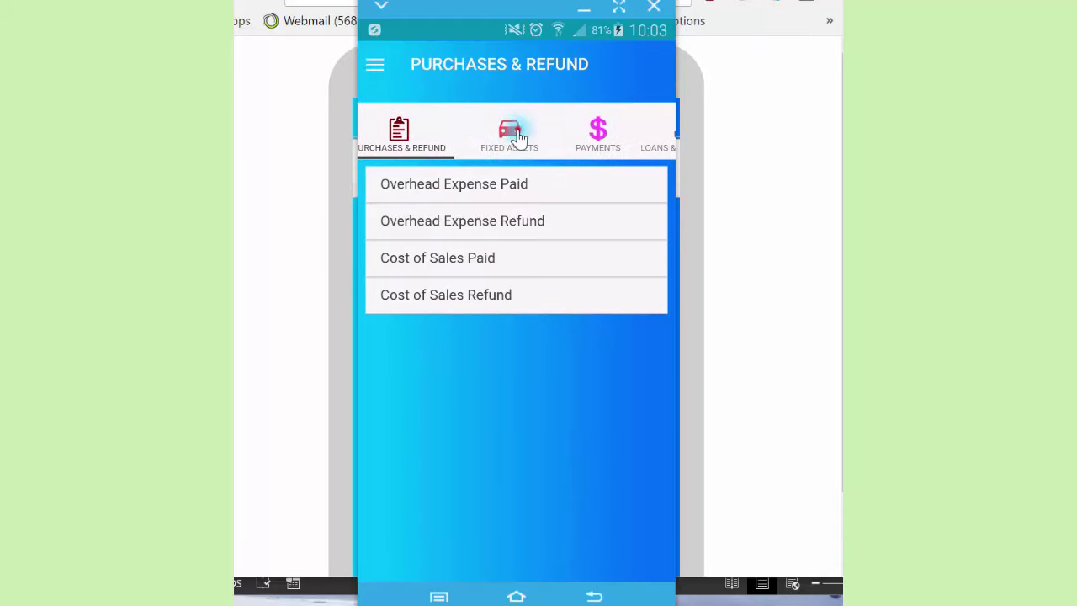
left_click(517, 136)
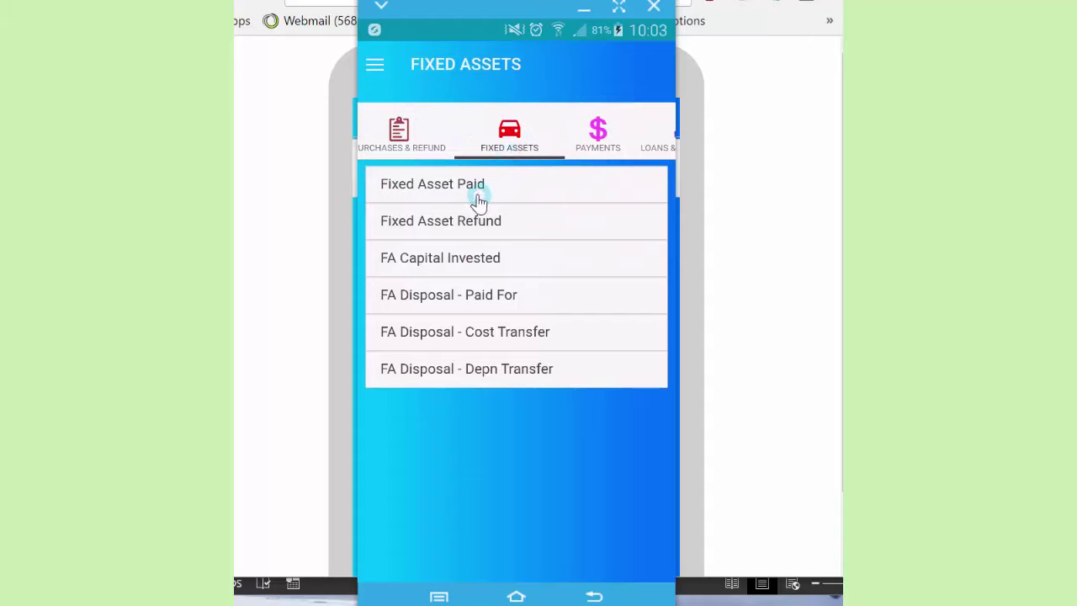
left_click(473, 191)
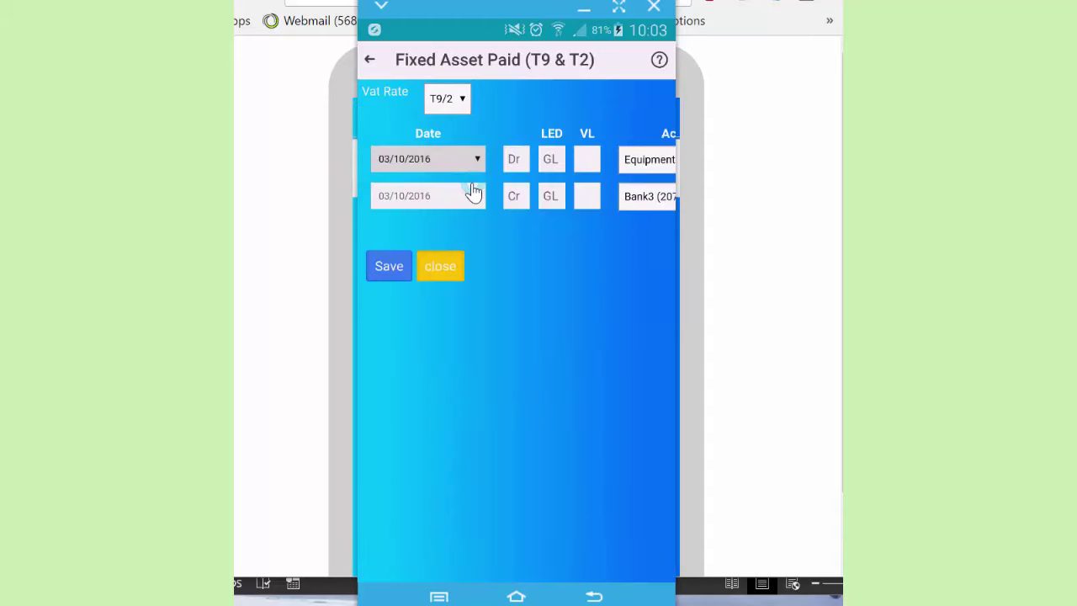
left_click(458, 103)
left_click(629, 397)
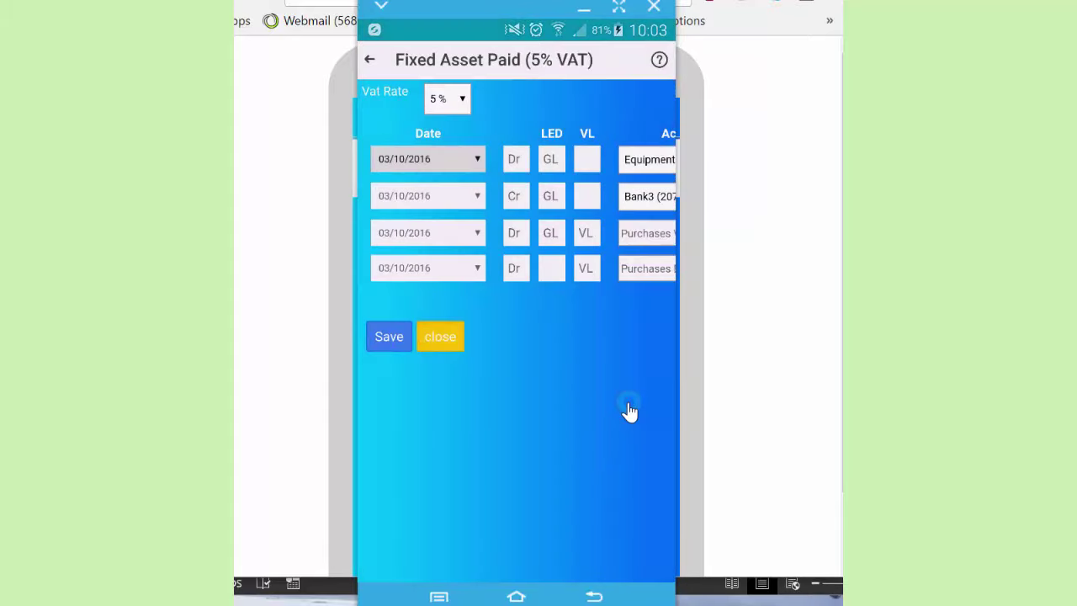
left_click_drag(620, 233, 529, 209)
Change the entry's debit account to Vehicles Cost (185)
left_click(379, 166)
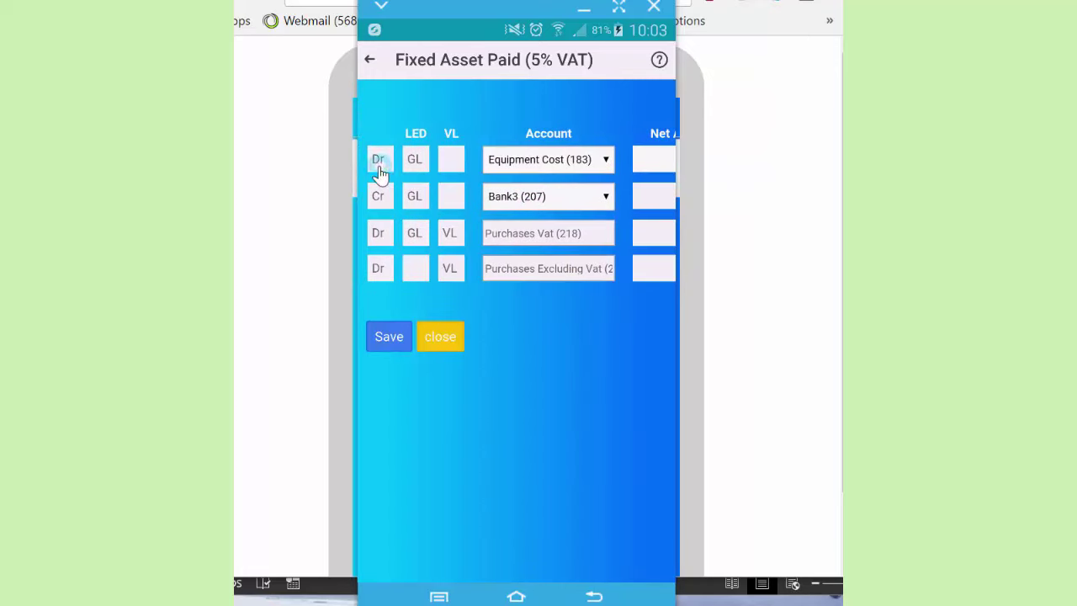
left_click(415, 163)
left_click(567, 177)
left_click(613, 178)
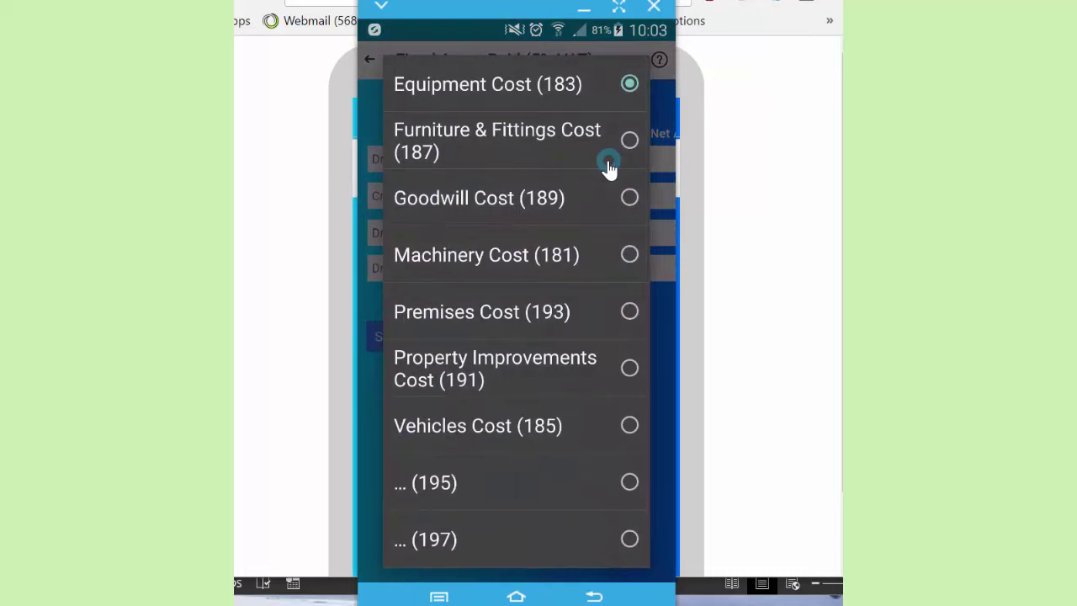
left_click_drag(610, 163, 609, 254)
left_click(625, 426)
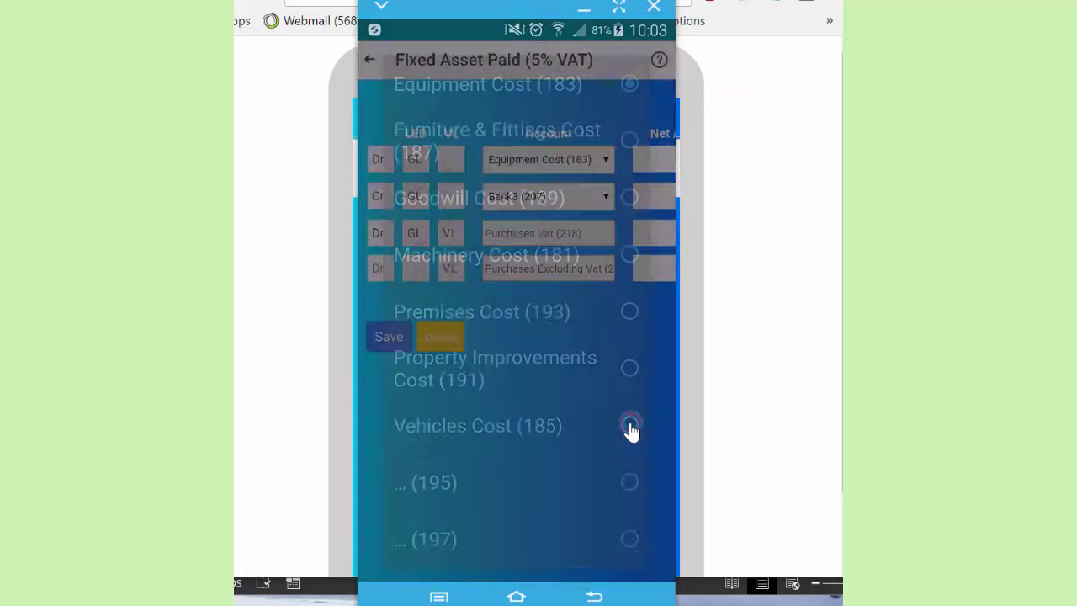
left_click_drag(582, 174, 491, 169)
Enter 450 as the net amount of the asset
left_click(604, 163)
left_click_drag(604, 163, 599, 170)
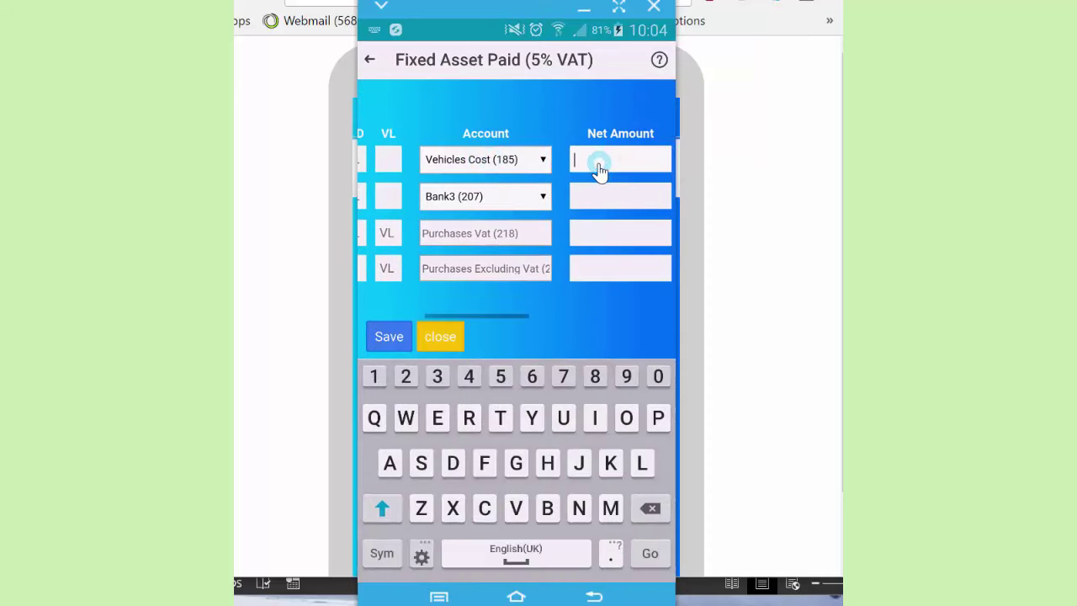
left_click(470, 378)
left_click(501, 377)
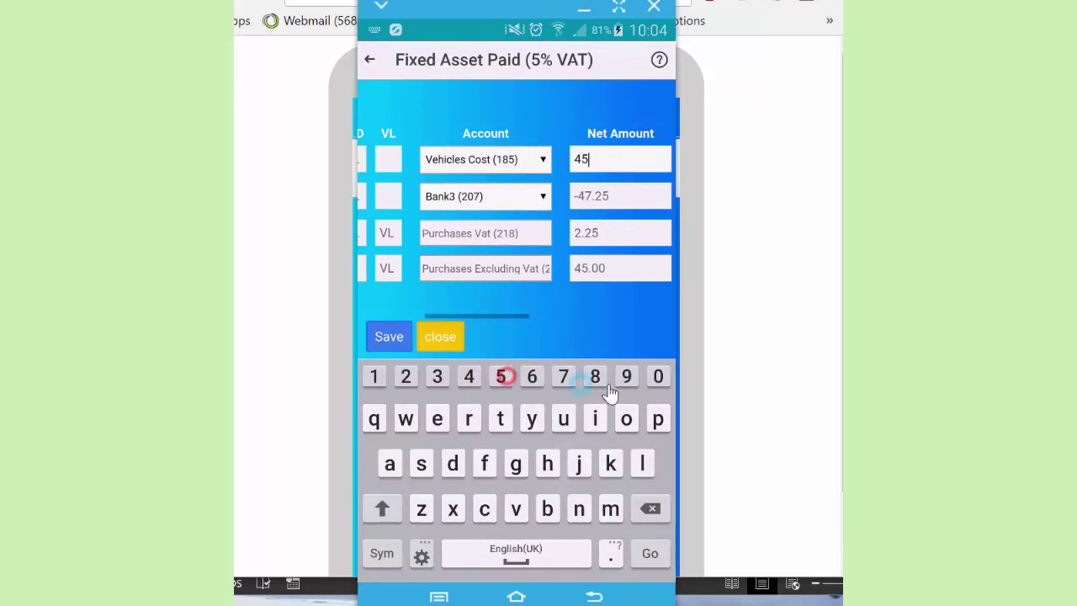
left_click(656, 379)
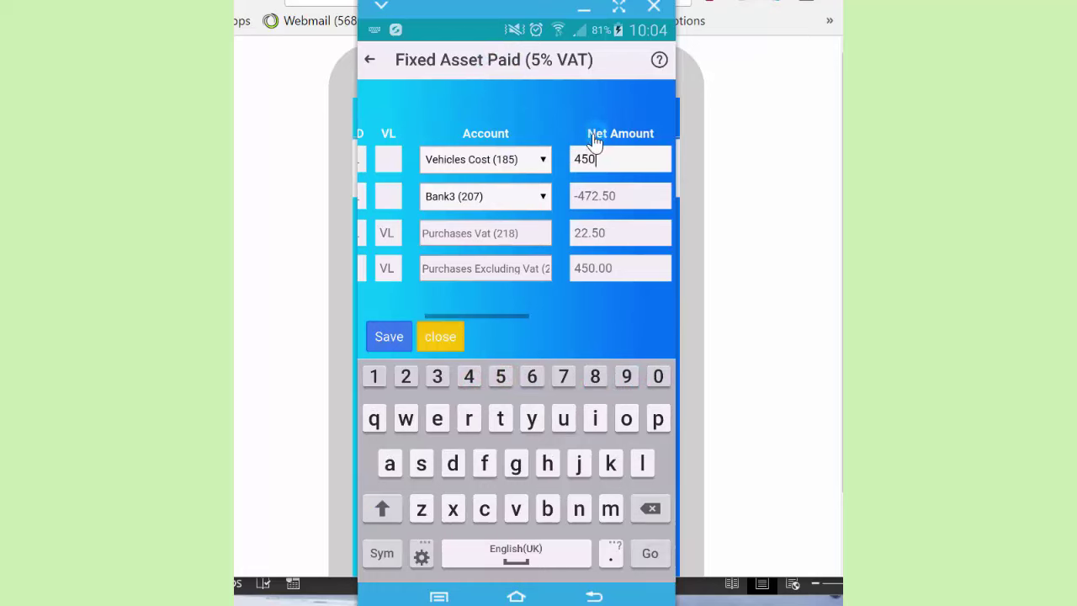
Pay from Citi Credit Card (239) instead of Bank3, check the 472.50 total, then close the form
left_click(543, 199)
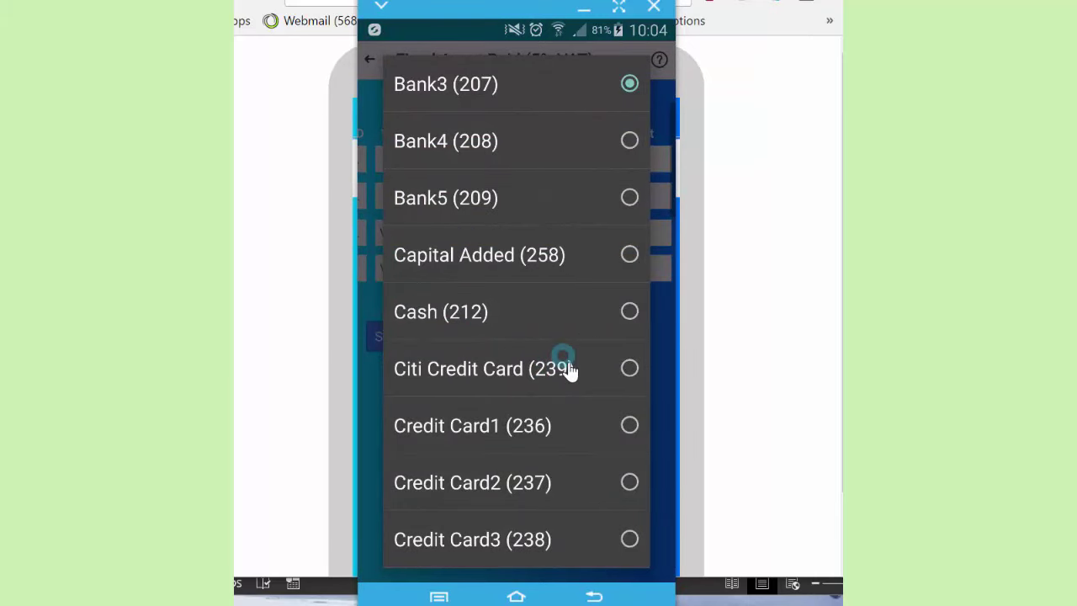
left_click(630, 370)
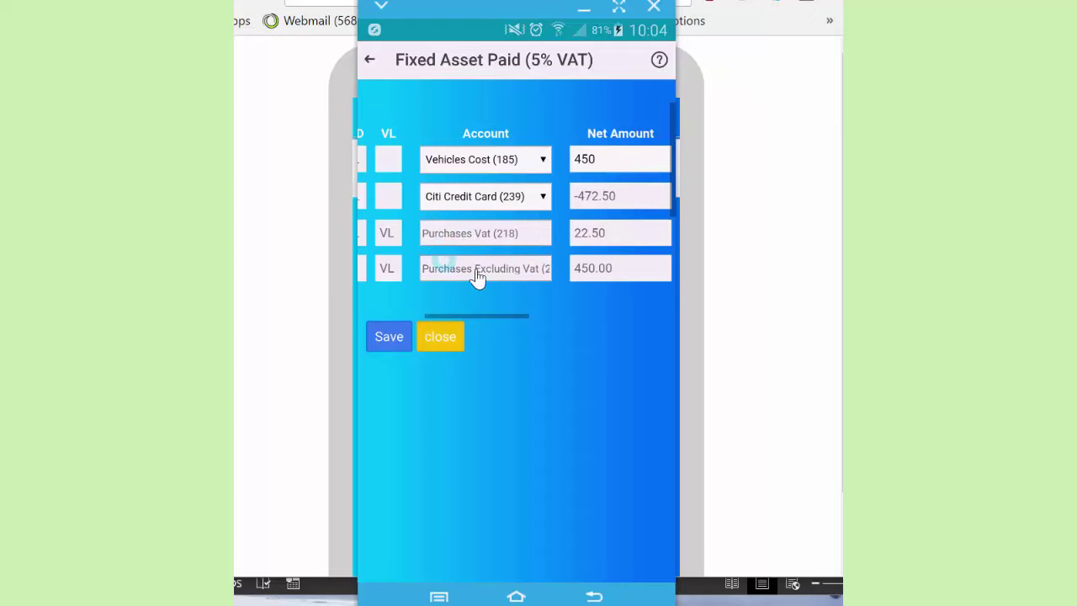
left_click_drag(420, 231, 586, 244)
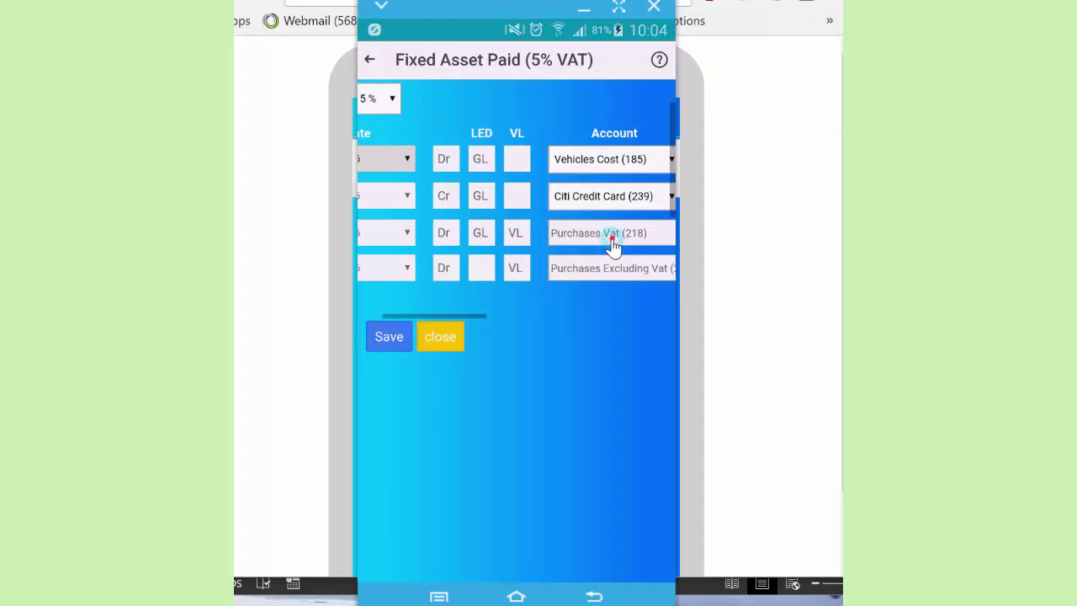
left_click_drag(605, 241, 463, 241)
left_click_drag(587, 243, 464, 238)
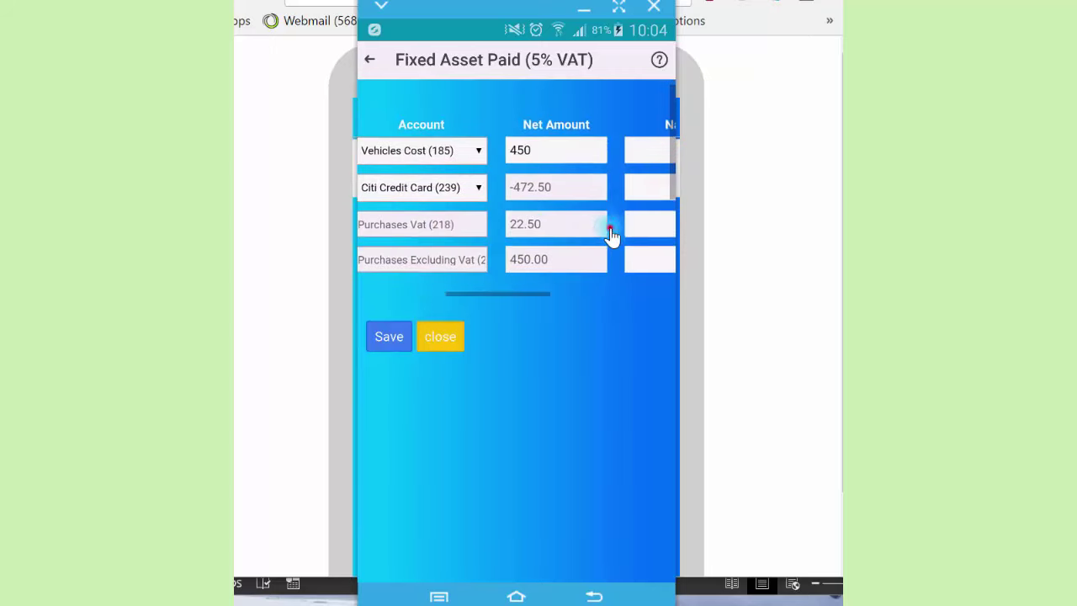
left_click_drag(601, 233, 536, 228)
left_click(371, 67)
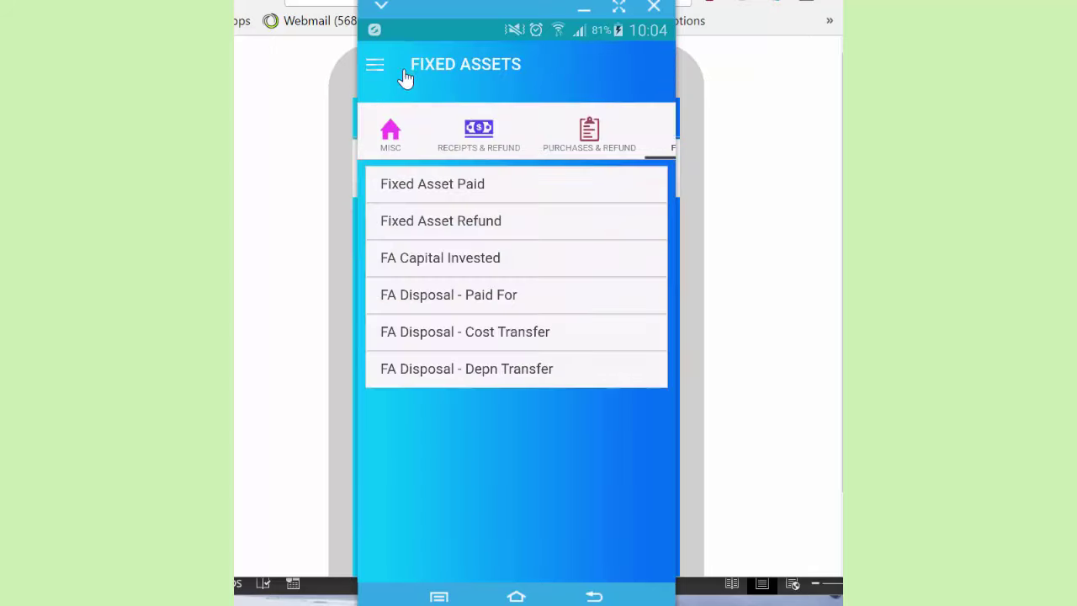
Browse the Payments, Loans & Credit Card and On Credit tabs, then open the Creditors forms
left_click_drag(645, 135, 442, 126)
left_click(595, 148)
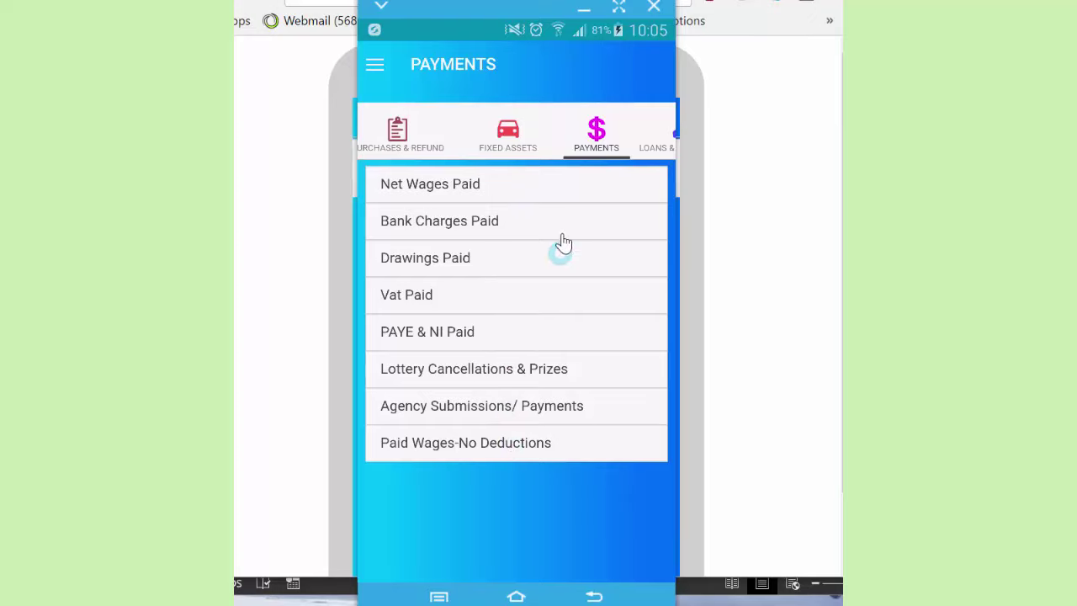
left_click_drag(620, 132, 469, 133)
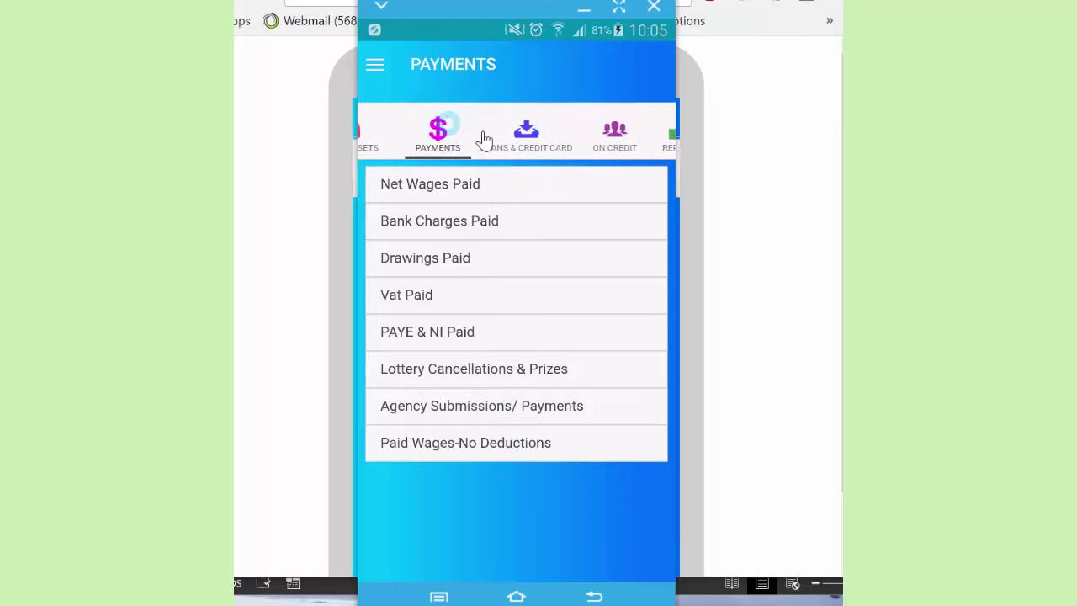
left_click(528, 141)
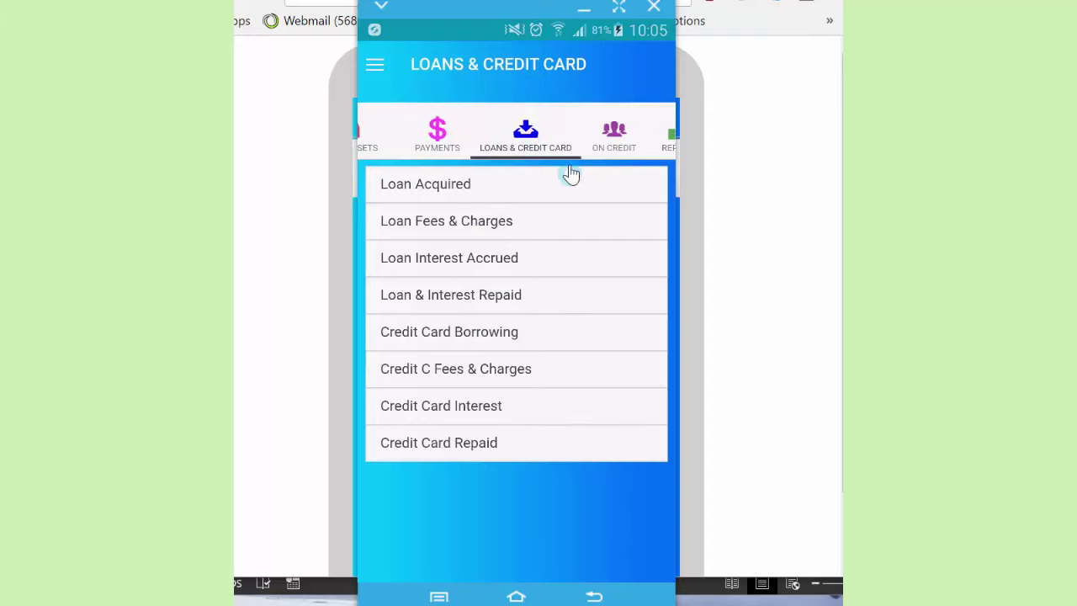
left_click(615, 137)
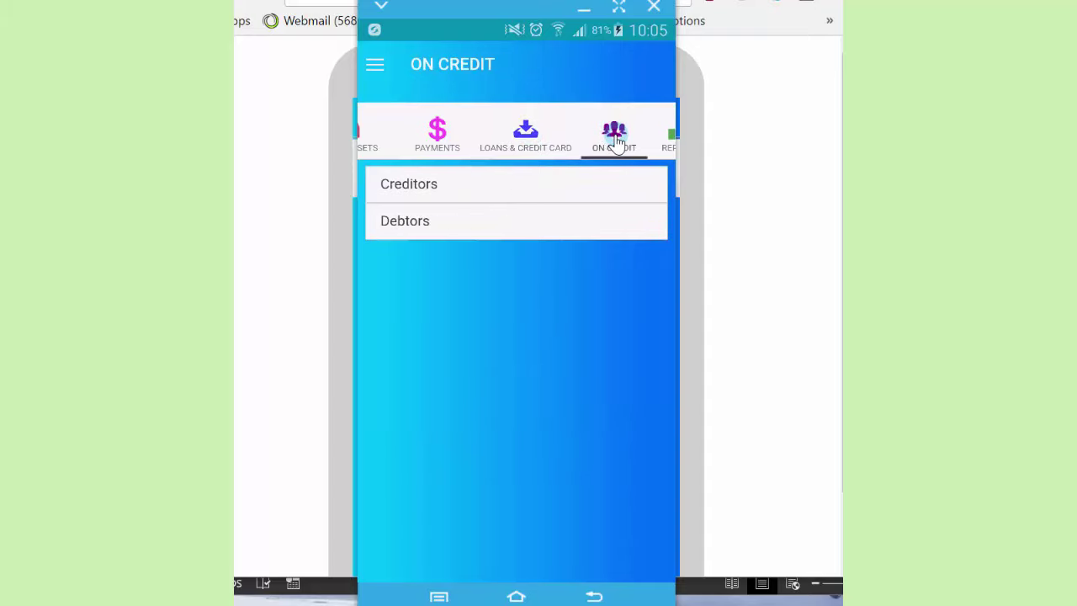
left_click(433, 190)
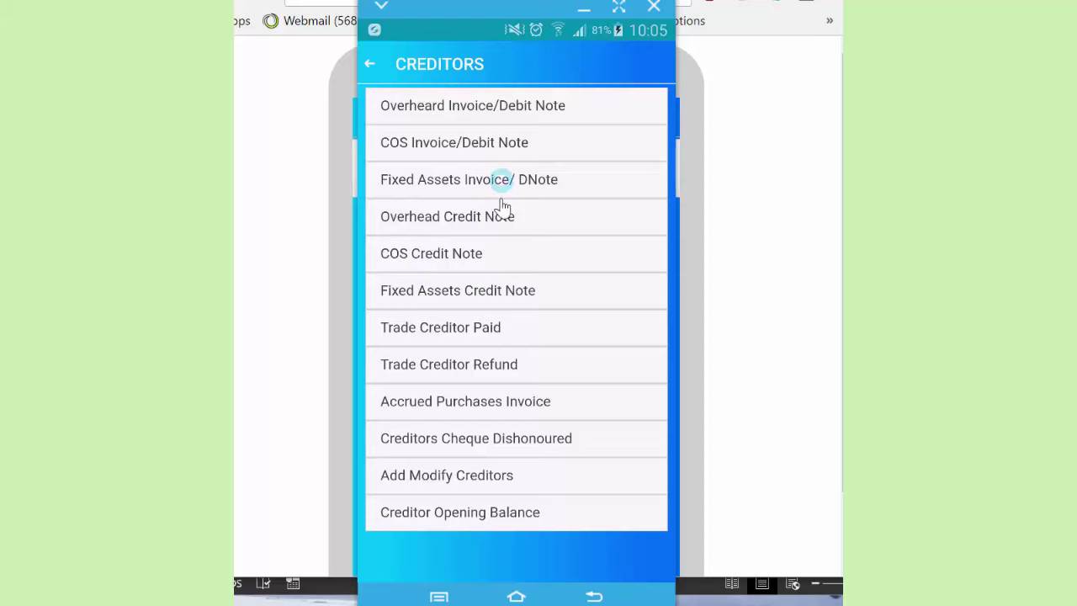
Open Overheard Invoice/Debit Note, set it to 5% VAT, view its accounts, then close it
left_click(487, 107)
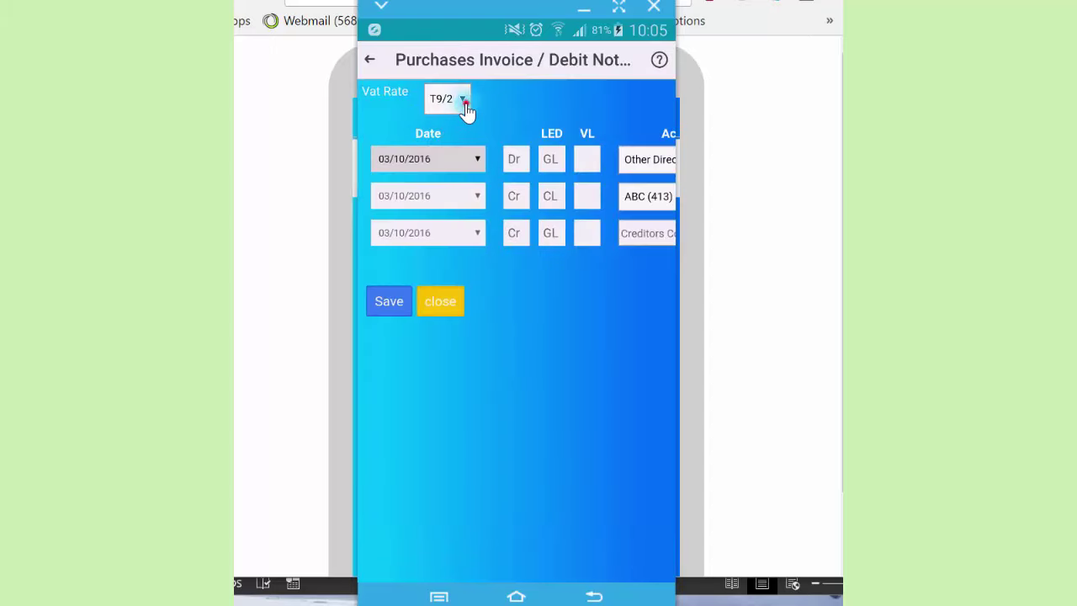
left_click(464, 102)
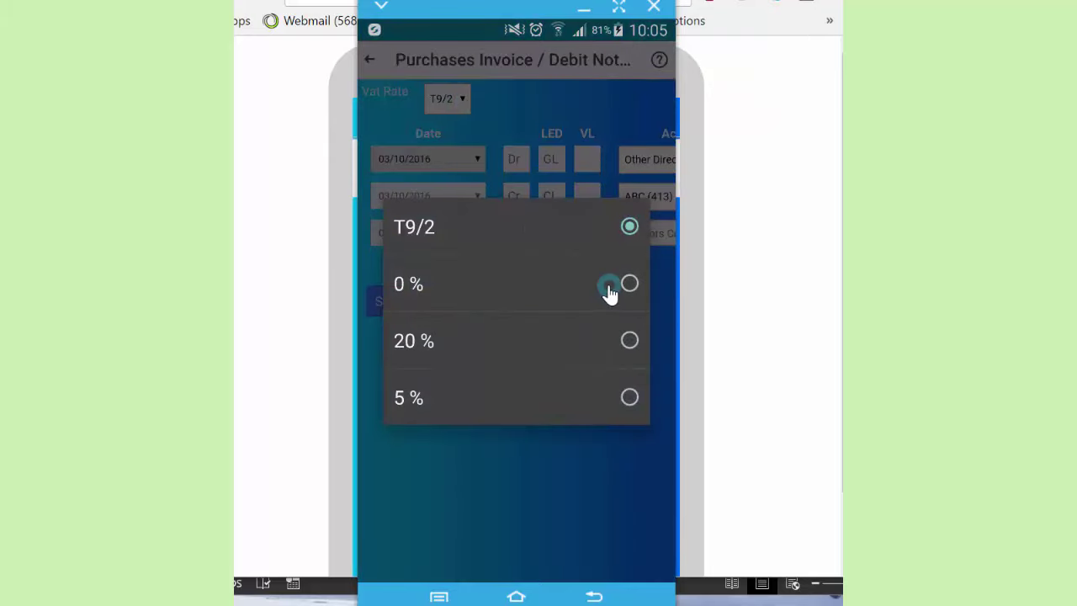
left_click(630, 399)
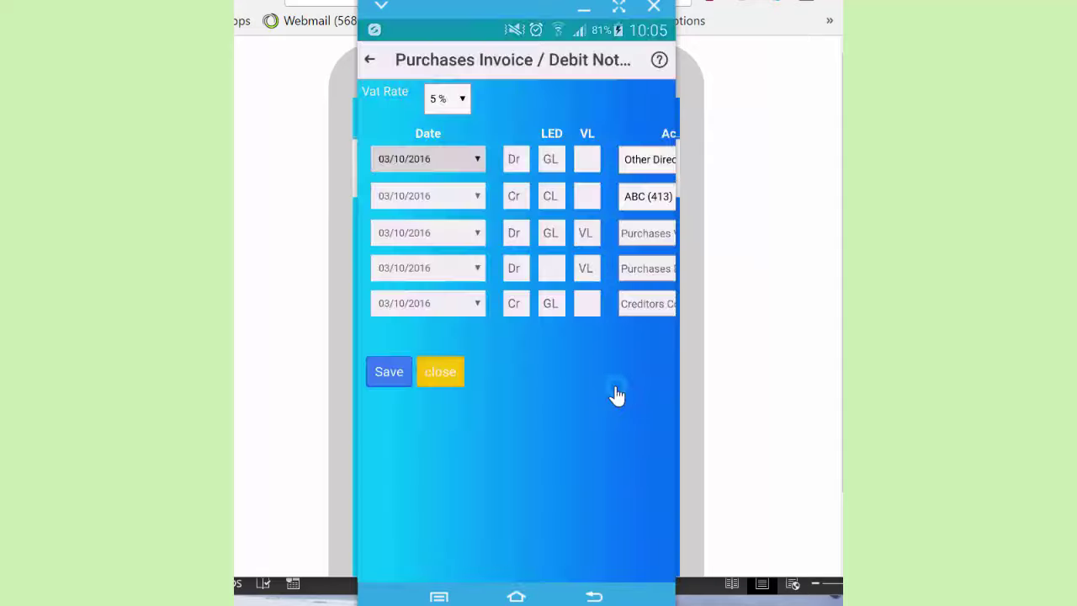
left_click_drag(615, 252, 427, 264)
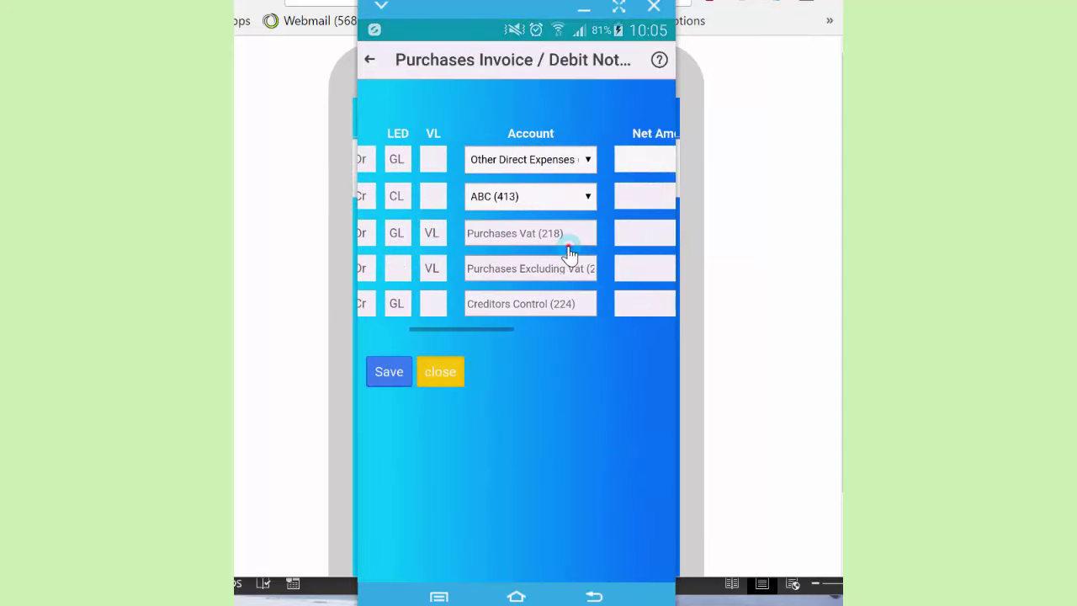
left_click_drag(565, 246, 464, 252)
left_click_drag(586, 244, 516, 249)
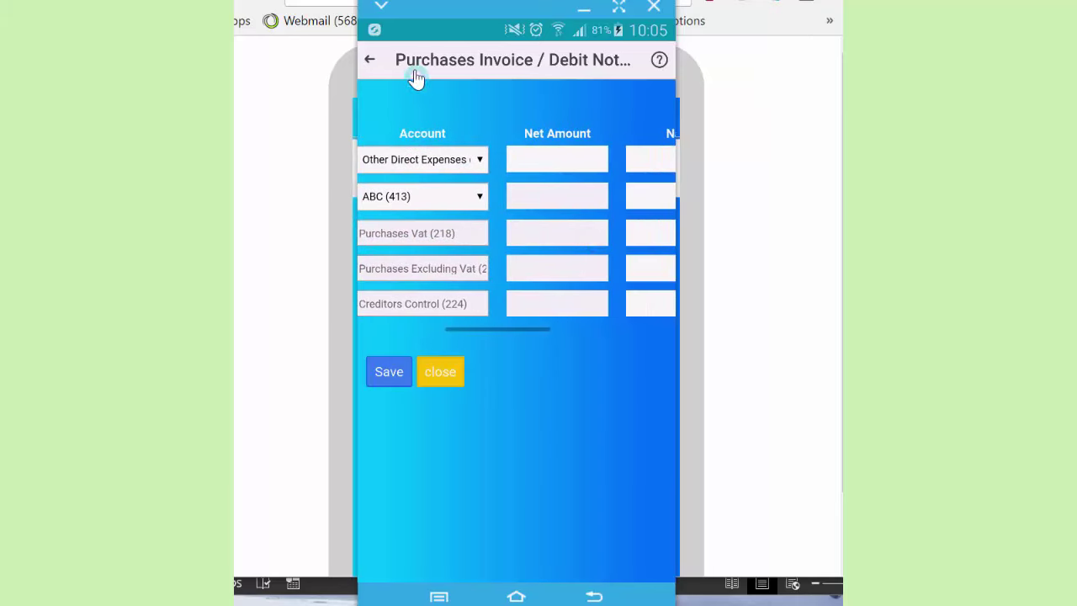
left_click(381, 62)
left_click(375, 64)
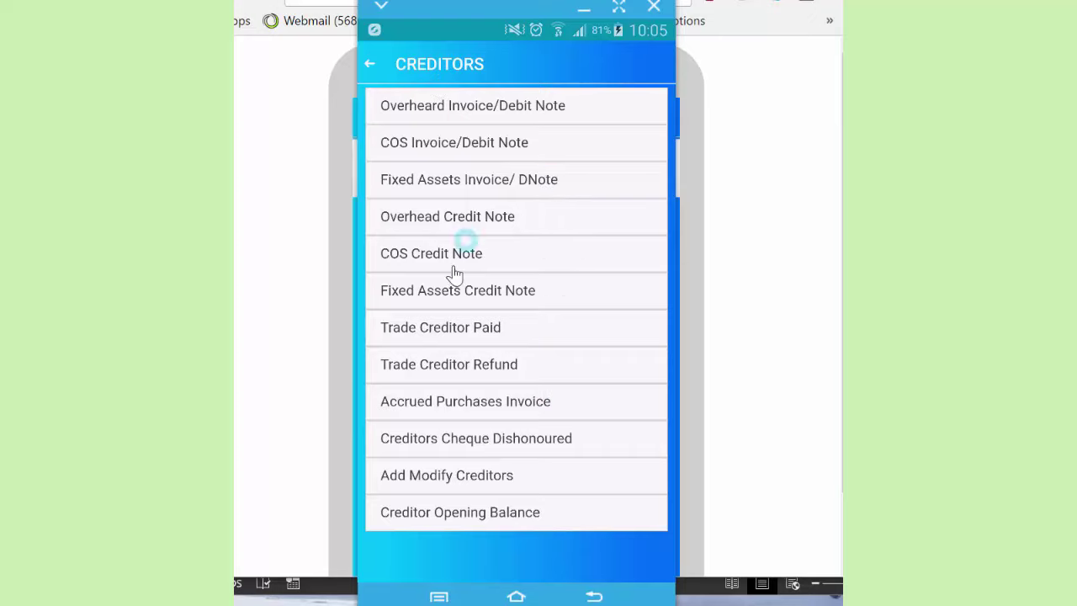
Open the Debtors Sales Invoice/Debtors Note form and set its VAT rate to 20%
left_click(369, 68)
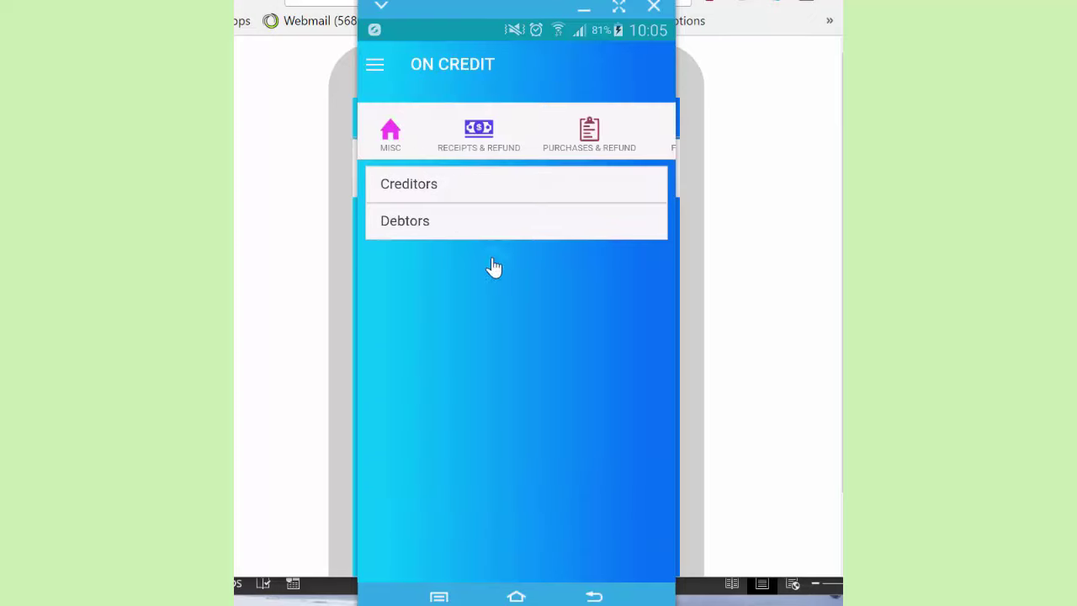
left_click(429, 230)
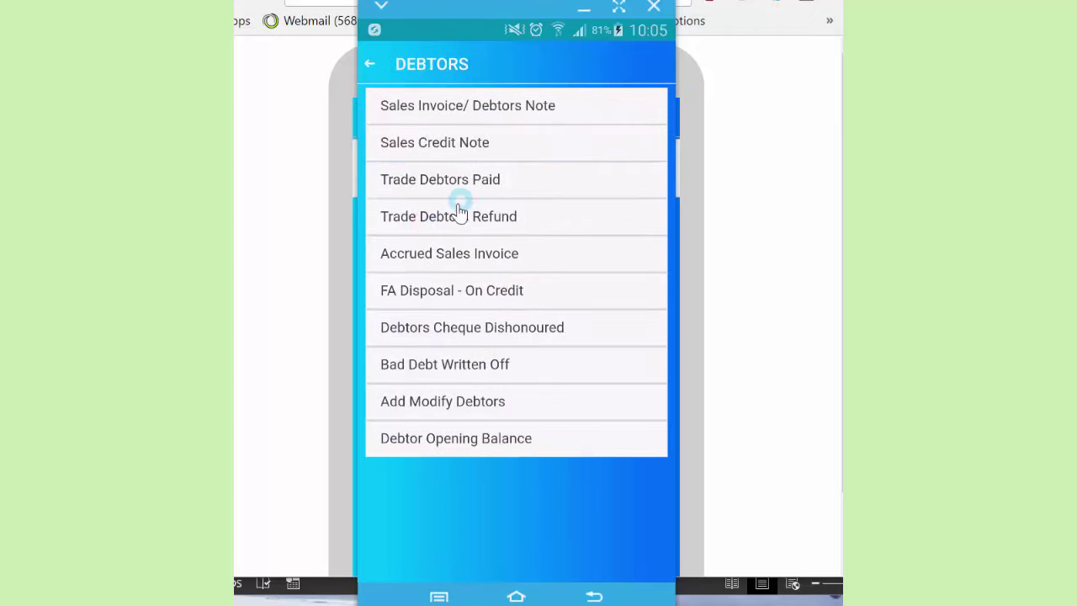
left_click(431, 113)
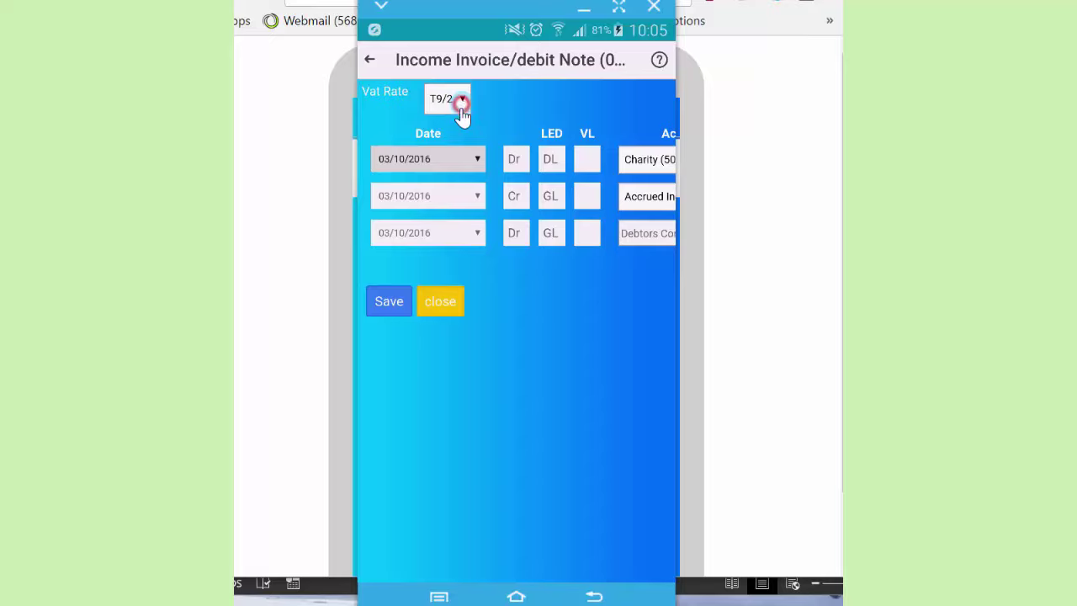
left_click_drag(597, 344, 627, 344)
Change the first line's account to Daycare (501), view Gross Amount, then close without saving
left_click_drag(544, 211, 473, 201)
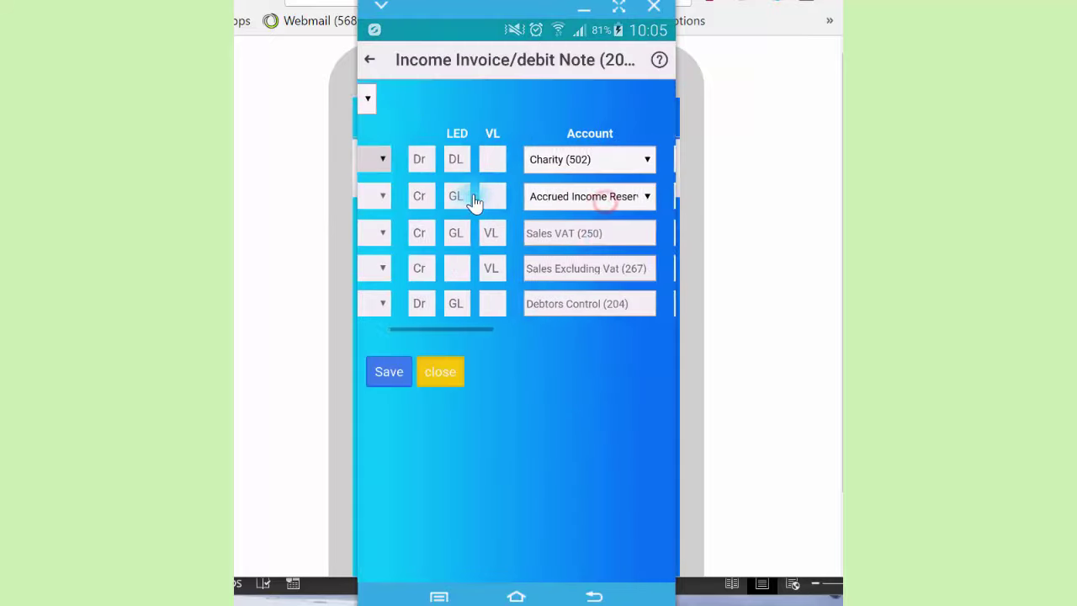
left_click(590, 307)
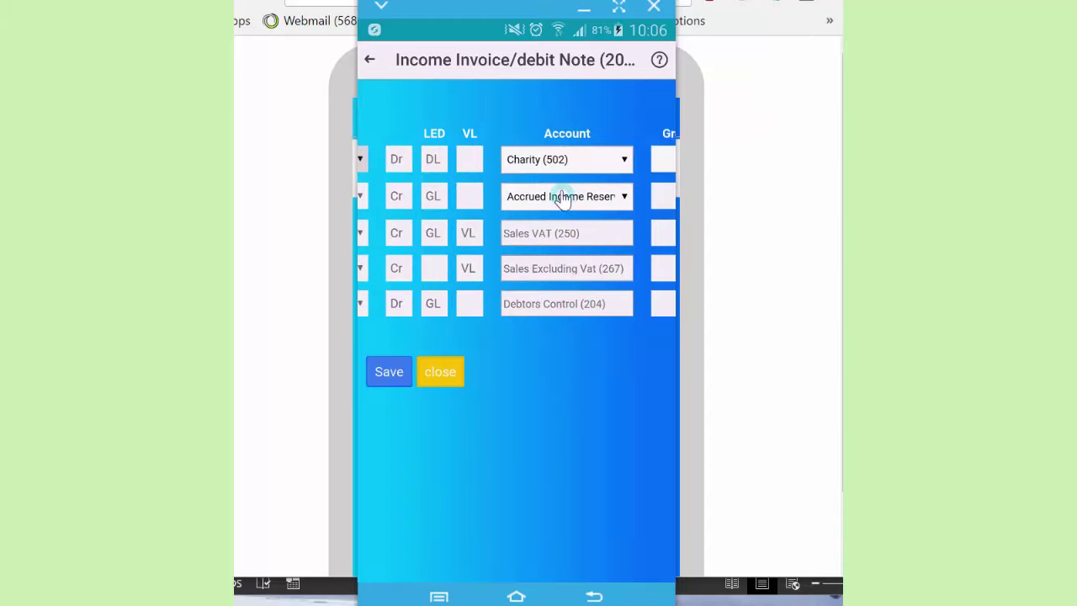
left_click(624, 160)
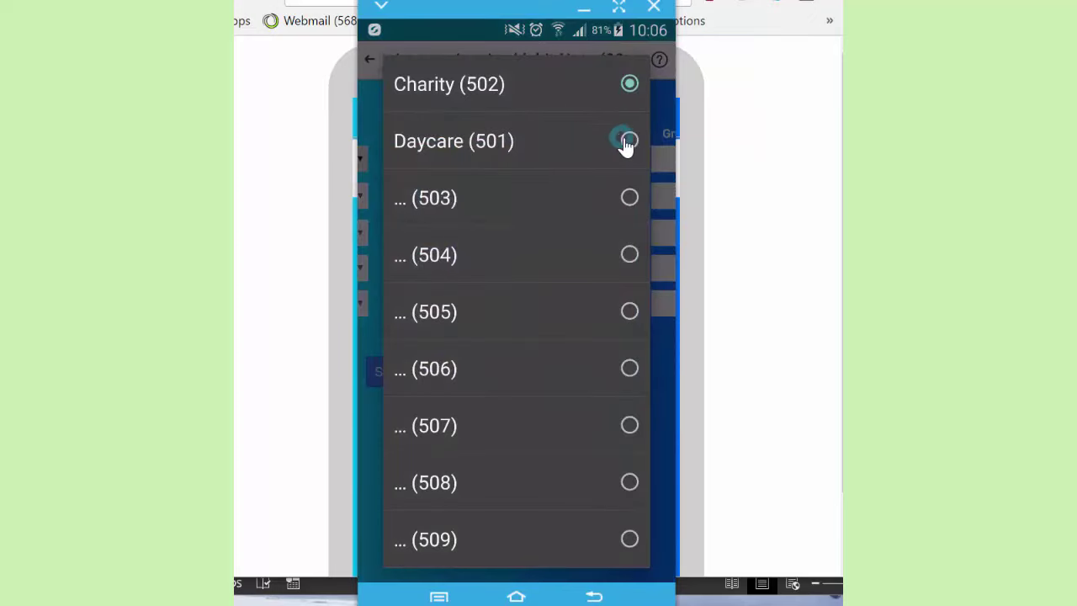
left_click(627, 142)
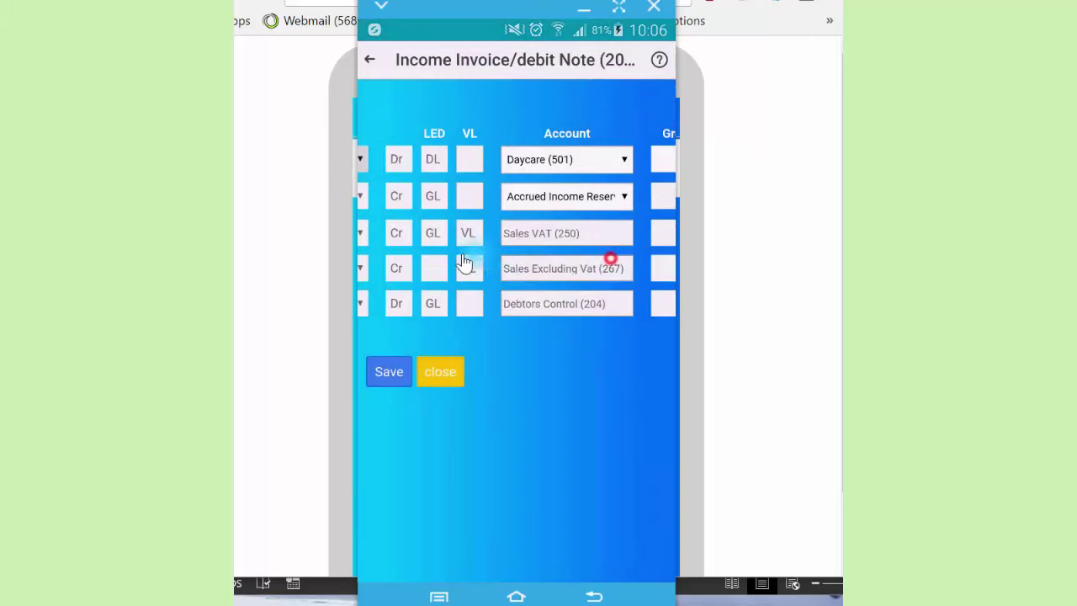
left_click_drag(454, 261, 387, 126)
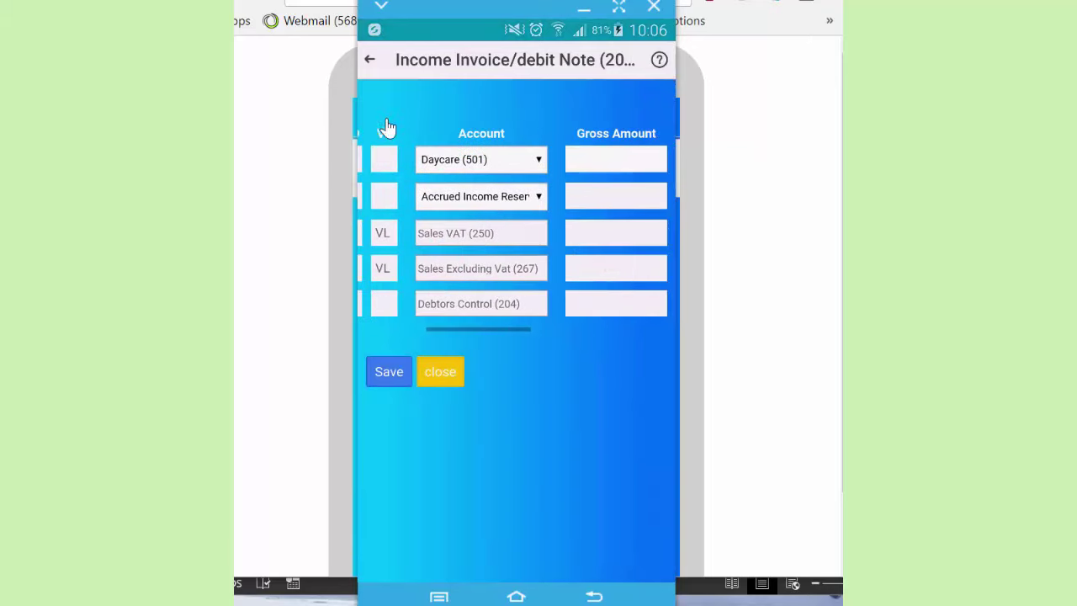
left_click(369, 62)
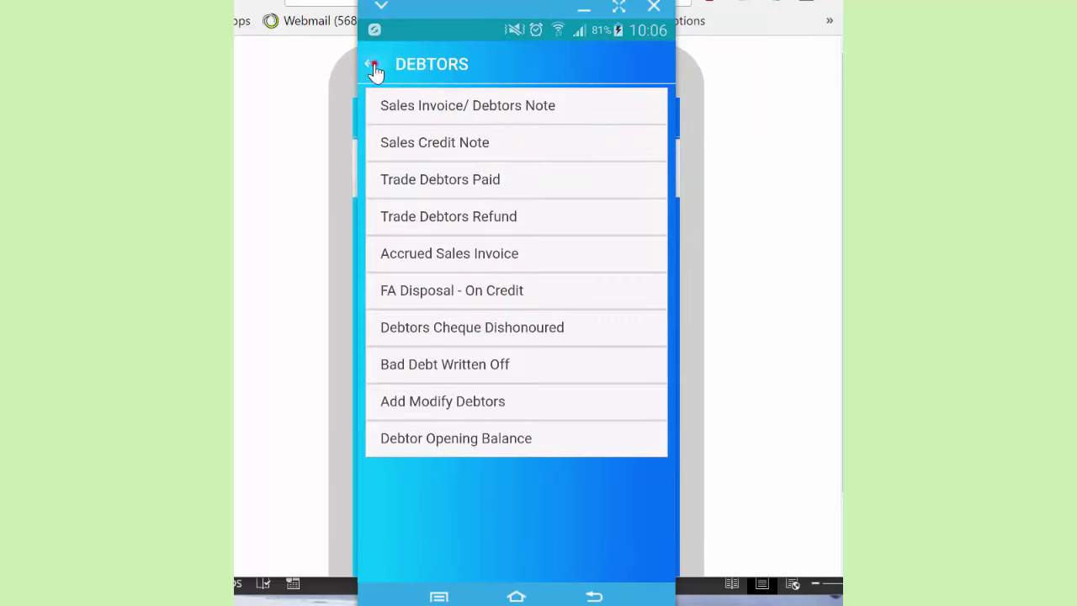
On the phone, move from the transaction types to the Reports category's Period Reports list
left_click(372, 66)
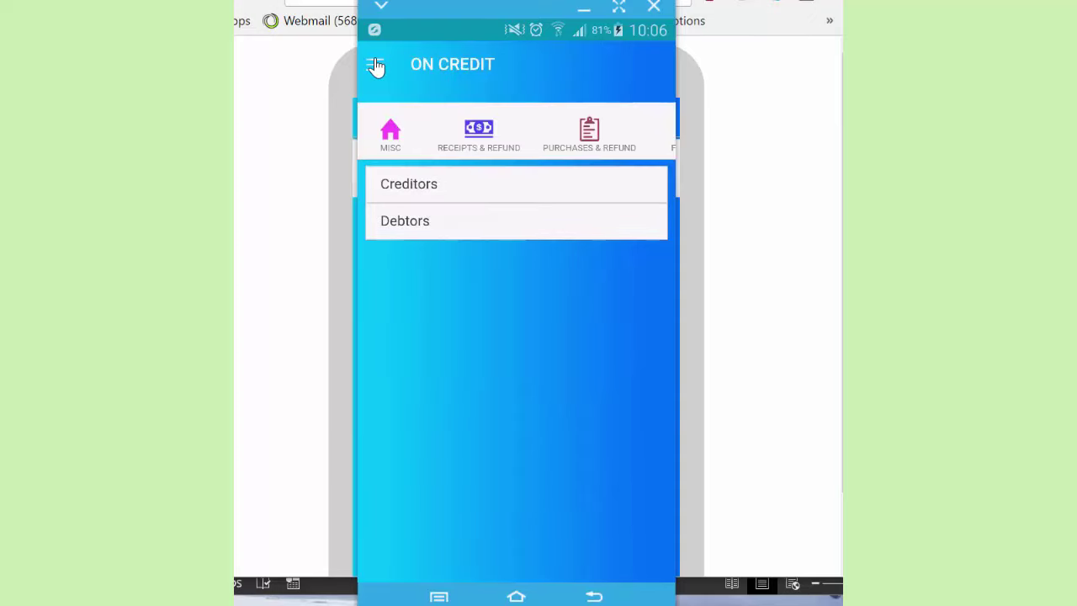
left_click(612, 135)
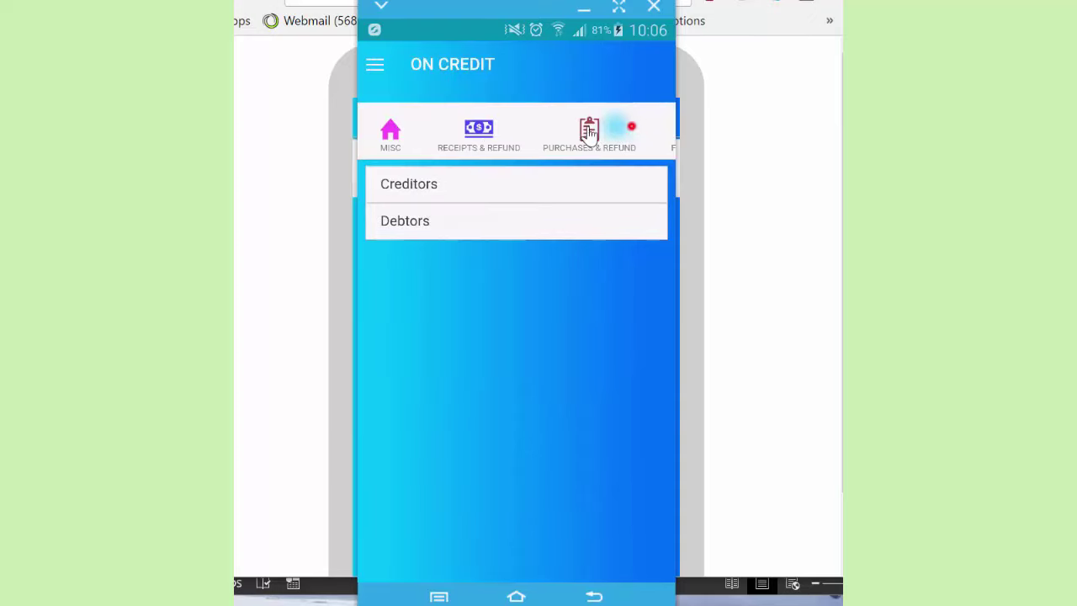
left_click_drag(589, 142, 448, 148)
left_click(636, 146)
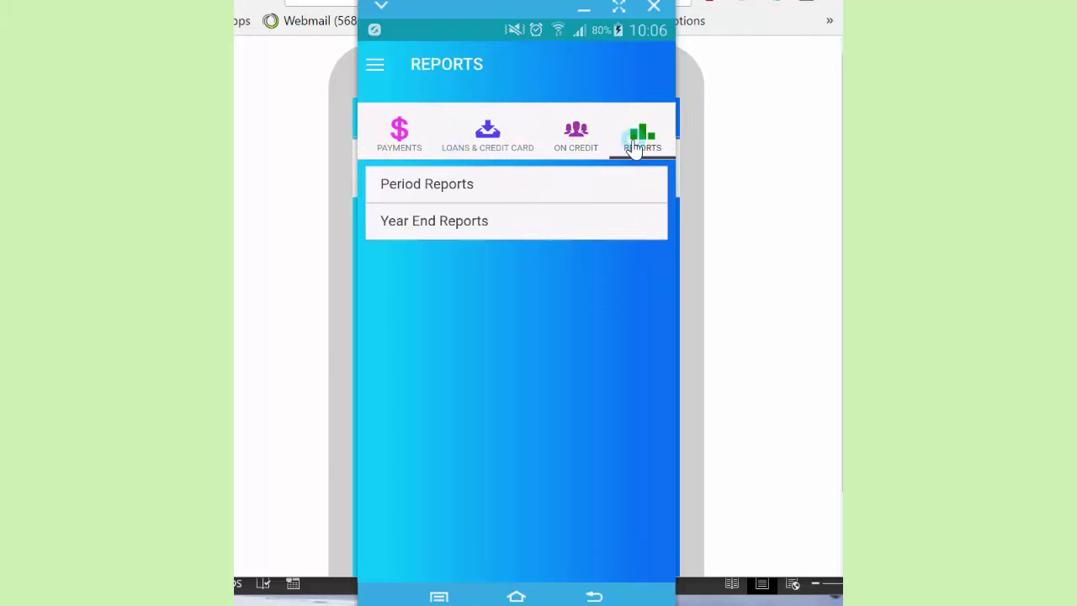
left_click(447, 195)
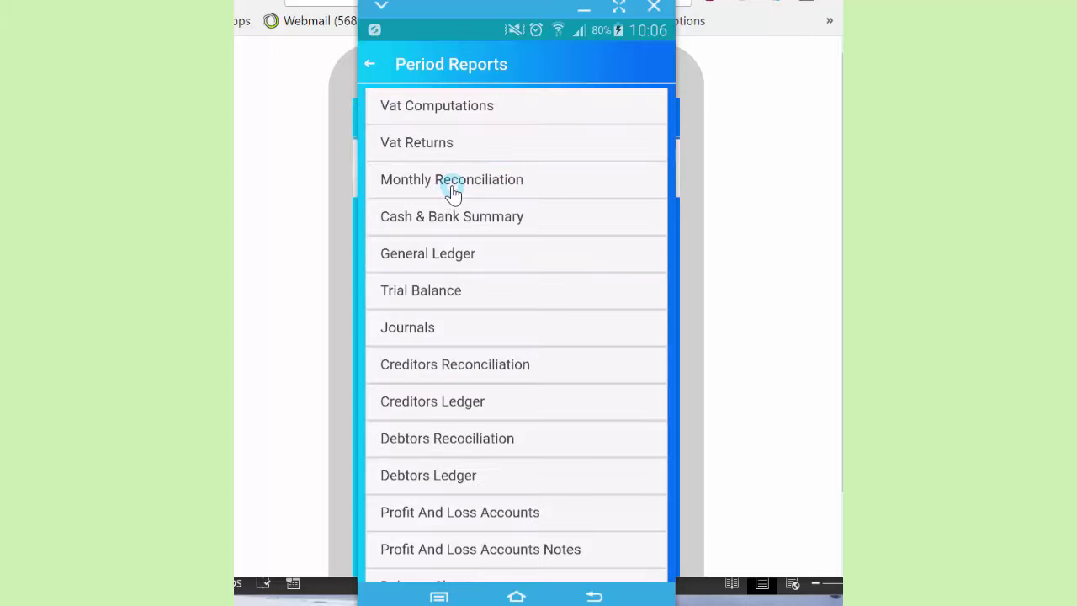
In the browser version, open the Reports category's Period Reports list to match
left_click(342, 181)
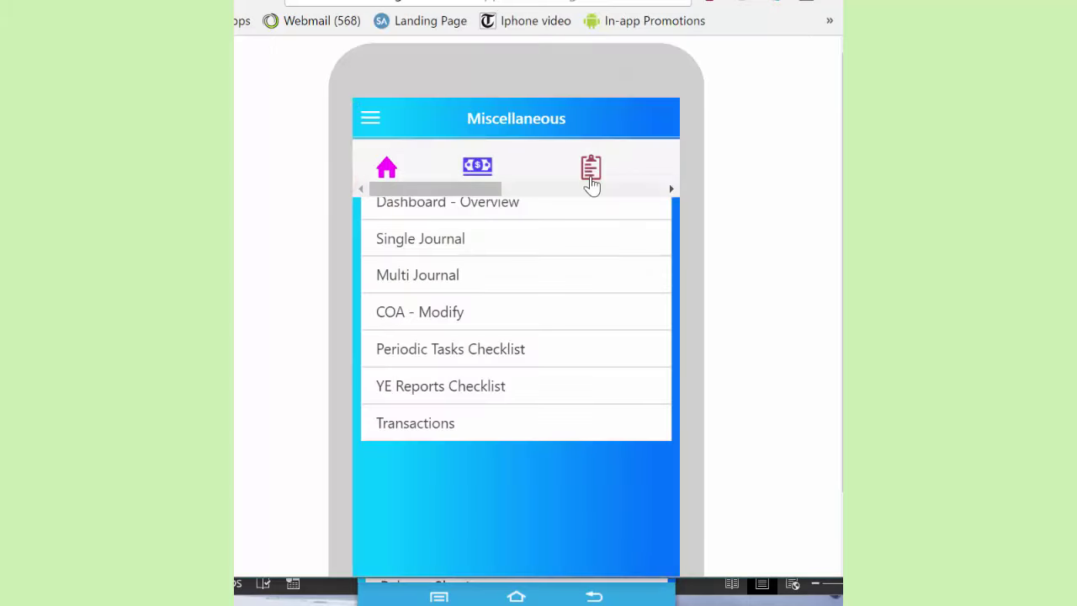
left_click(651, 191)
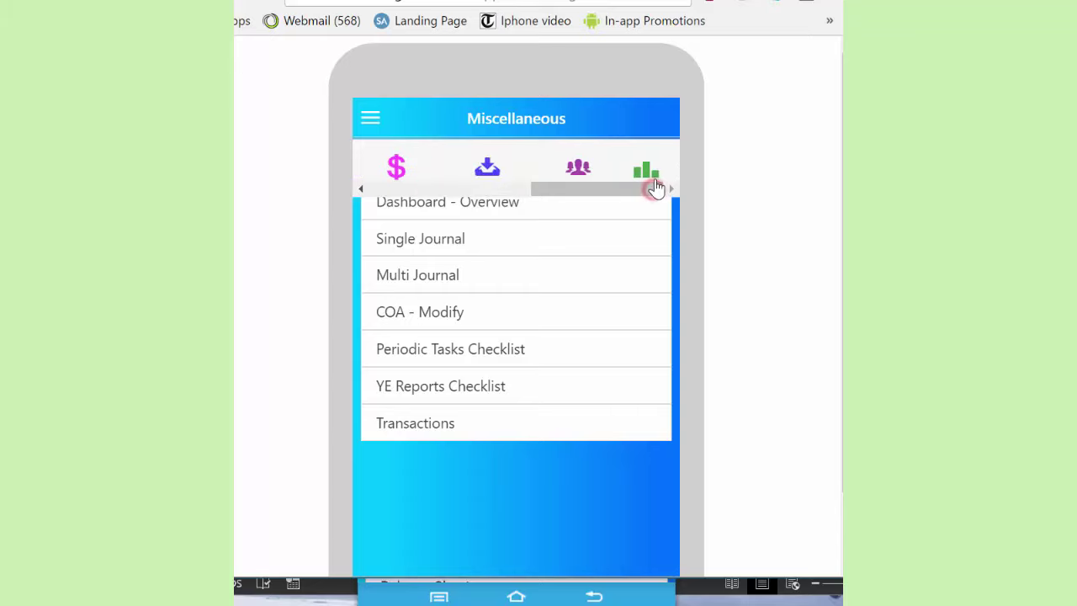
left_click(645, 179)
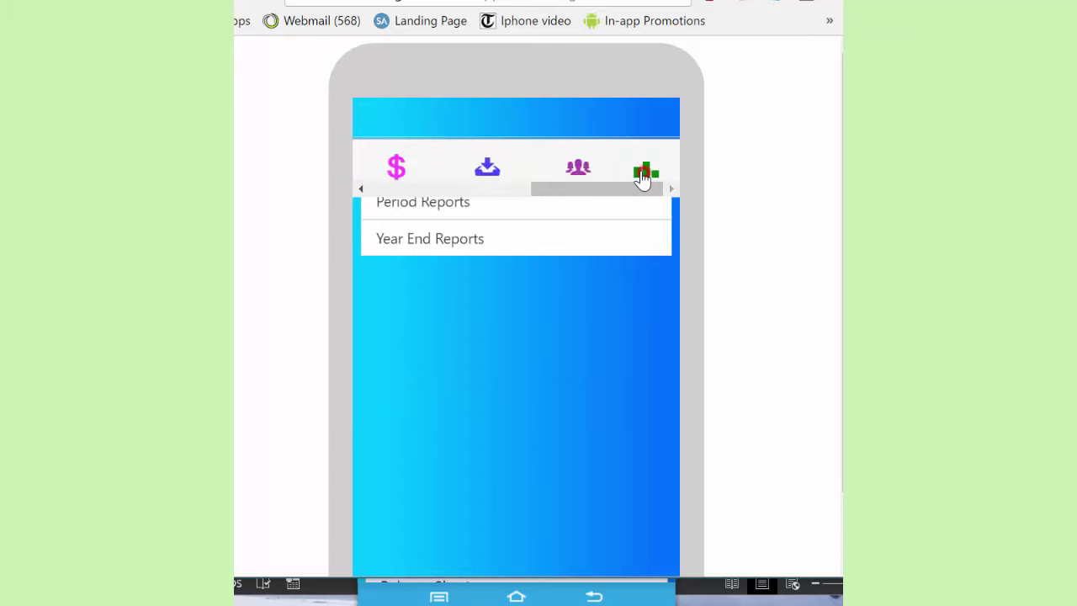
left_click(435, 210)
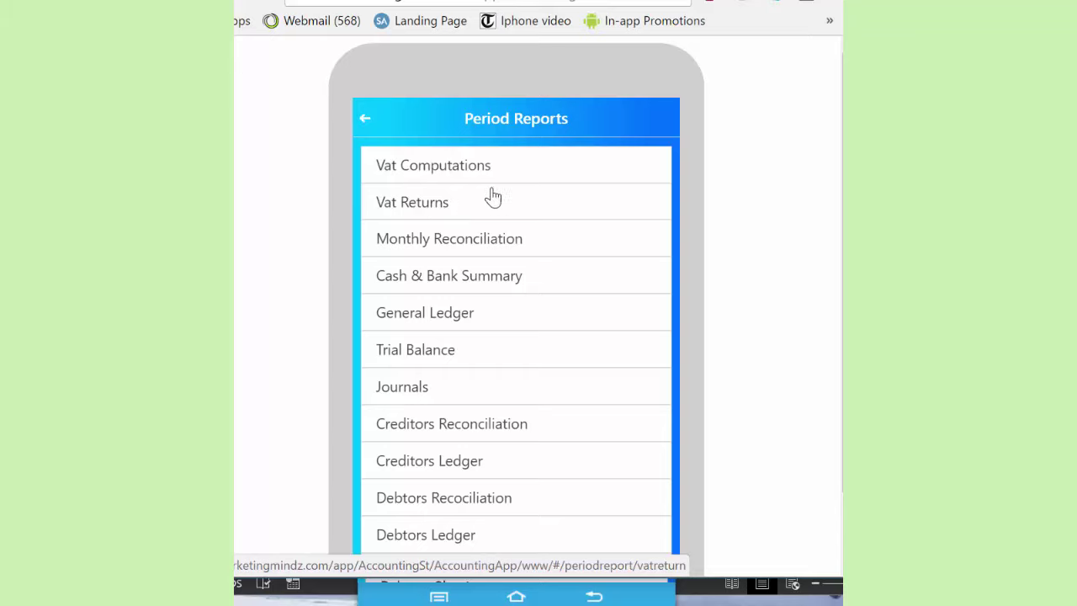
View the VAT Returns report's month columns and its help guide, then return to the list
left_click(419, 204)
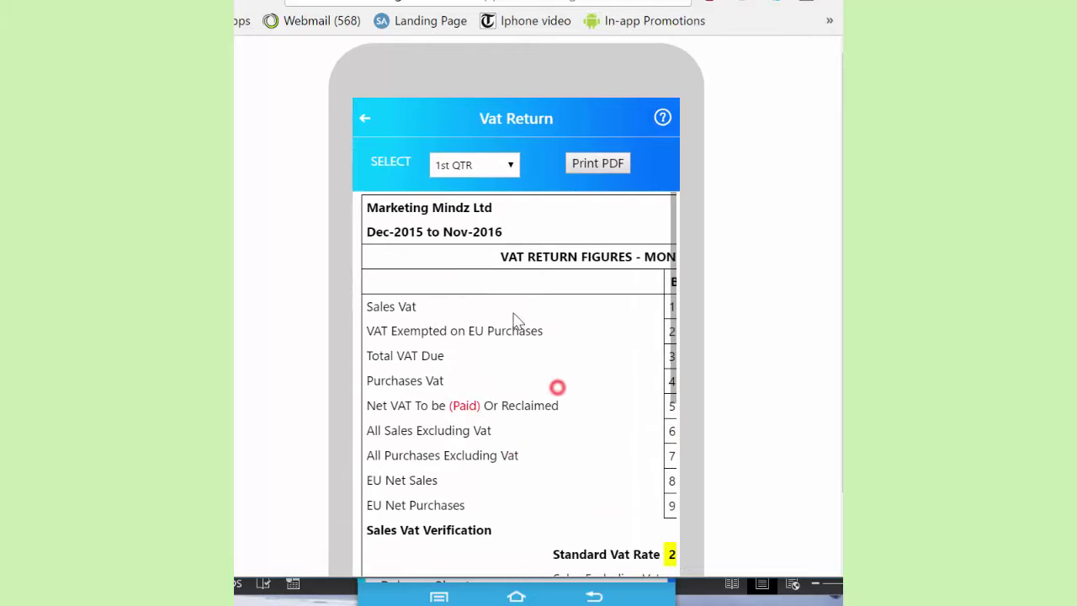
scroll(516, 319, "down", 2)
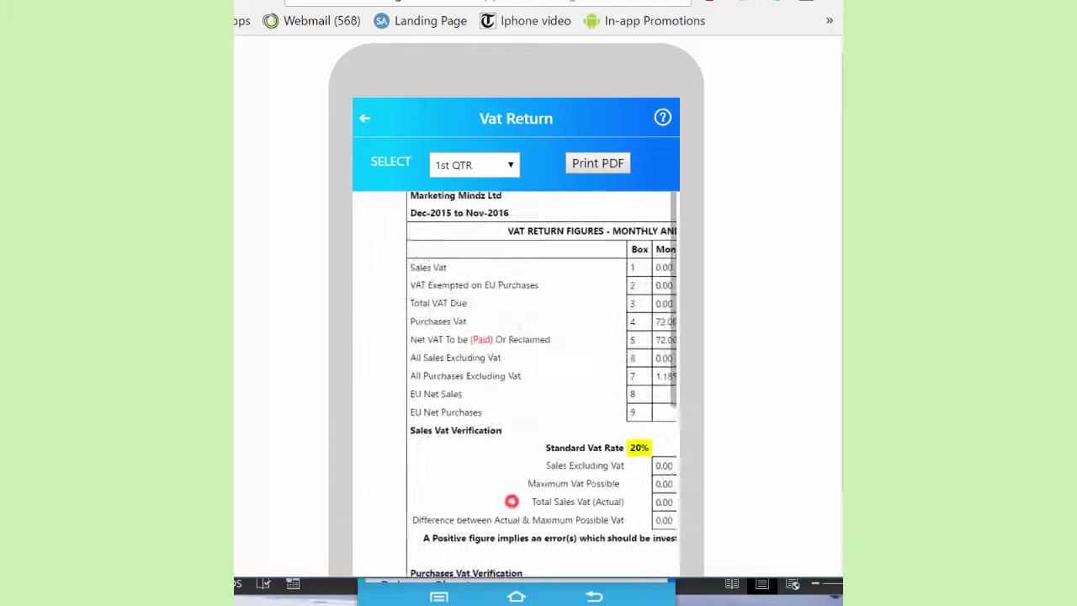
left_click_drag(512, 500, 525, 399)
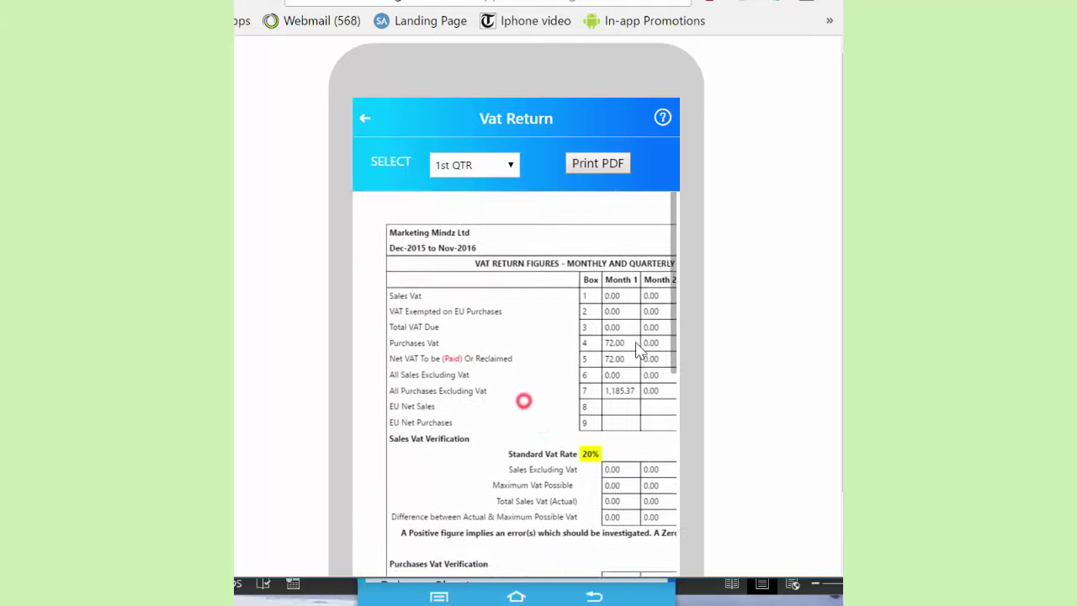
left_click(663, 120)
left_click(522, 477)
left_click(366, 122)
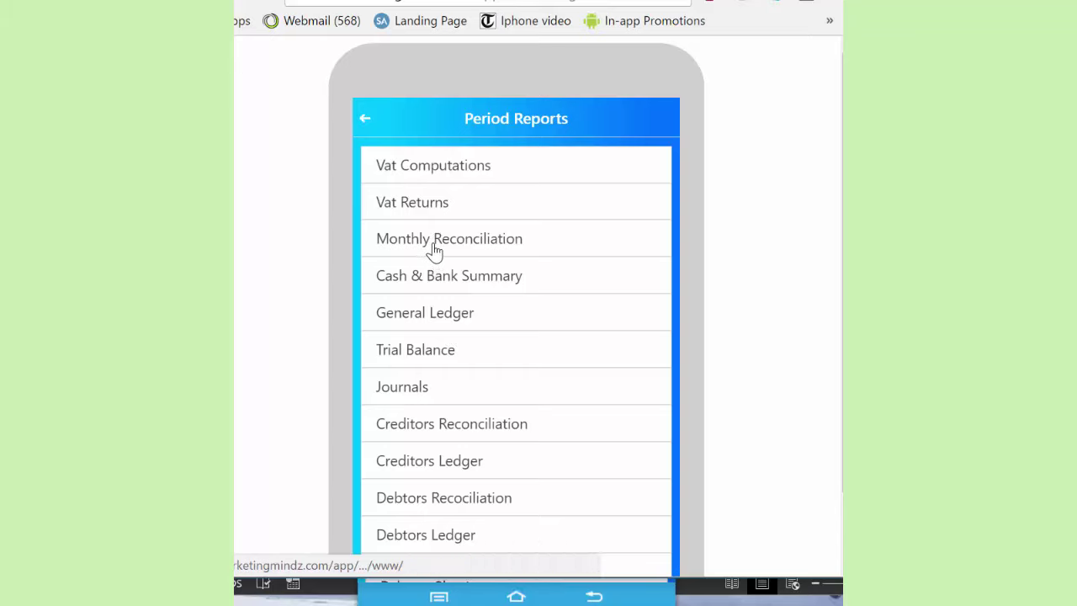
View the Creditors Reconciliation report and its help guide, then go back to Period Reports
left_click(414, 427)
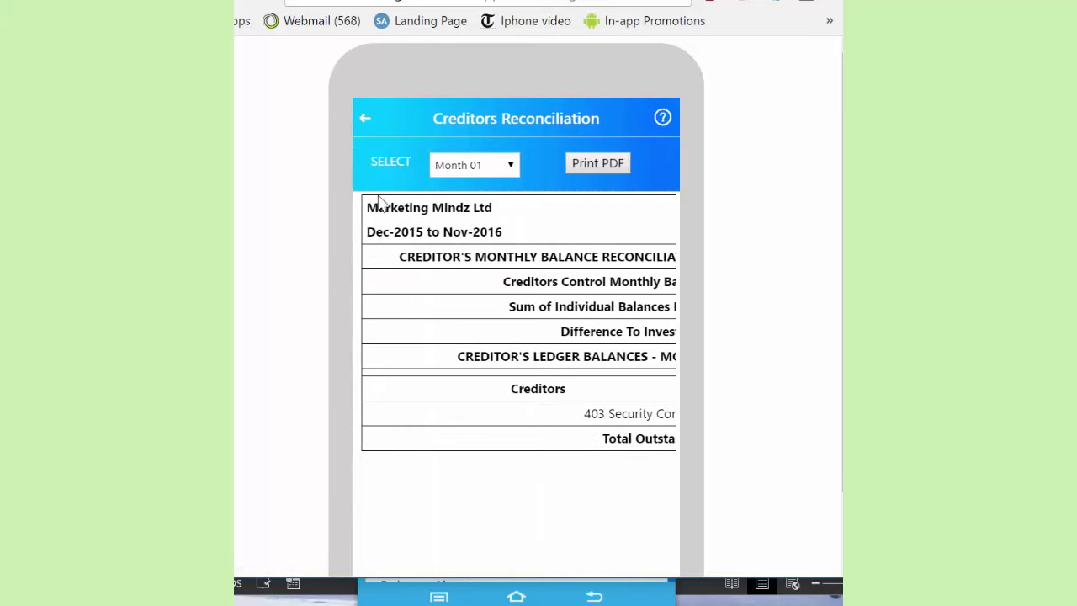
left_click(663, 119)
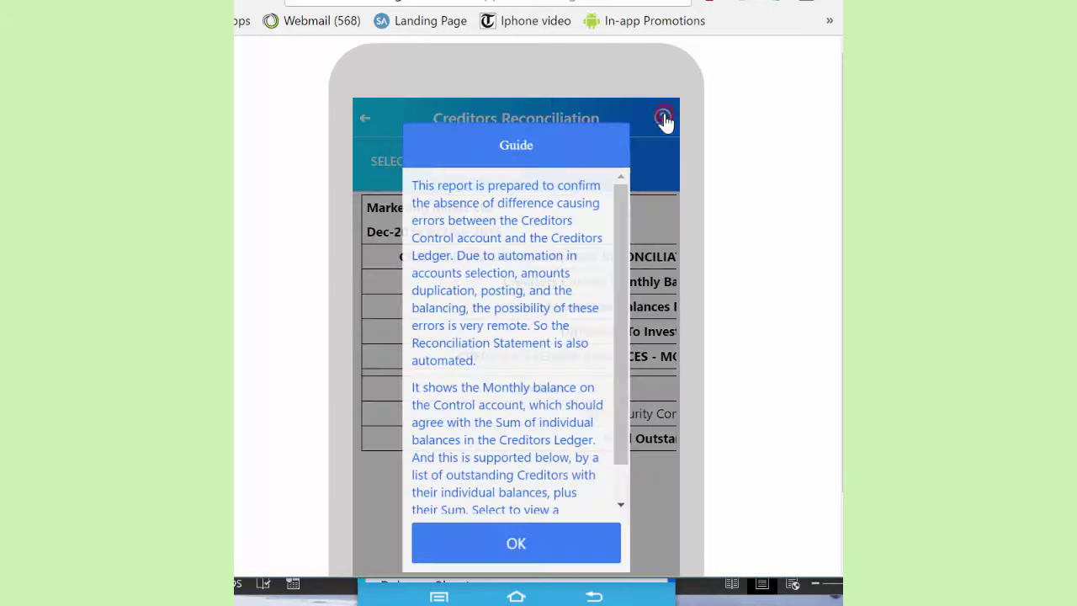
left_click(572, 545)
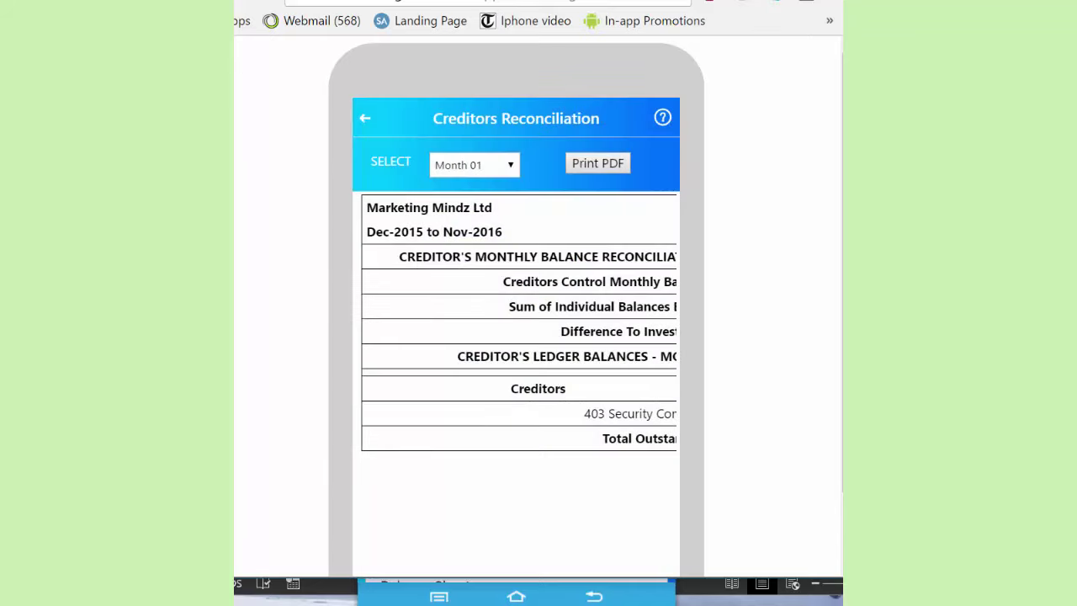
key("Escape")
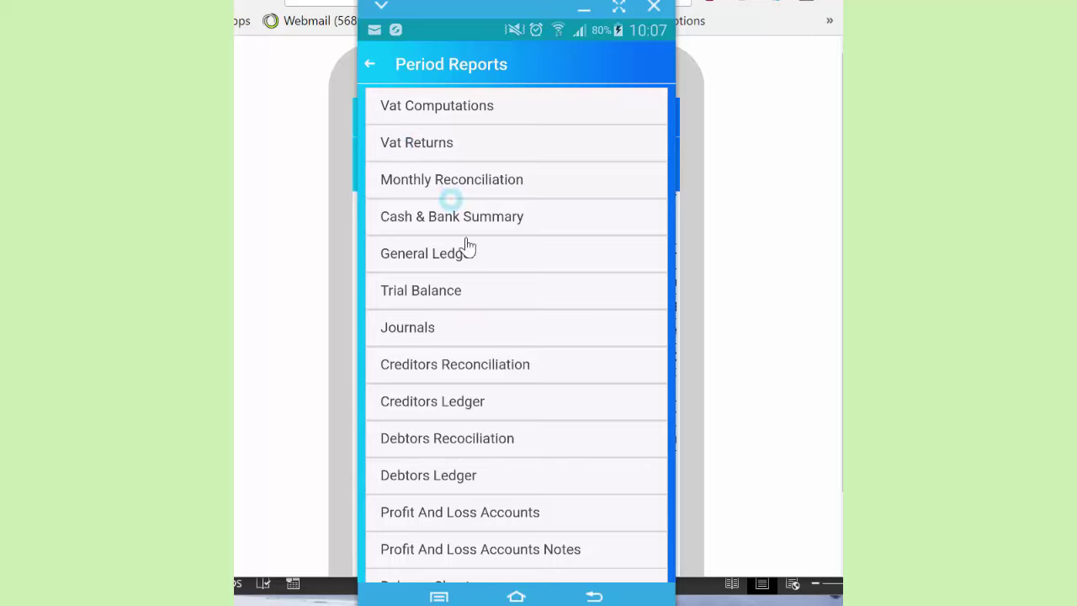
Review the Monthly Reconciliation report's red difference cells, then leave the report
left_click(448, 181)
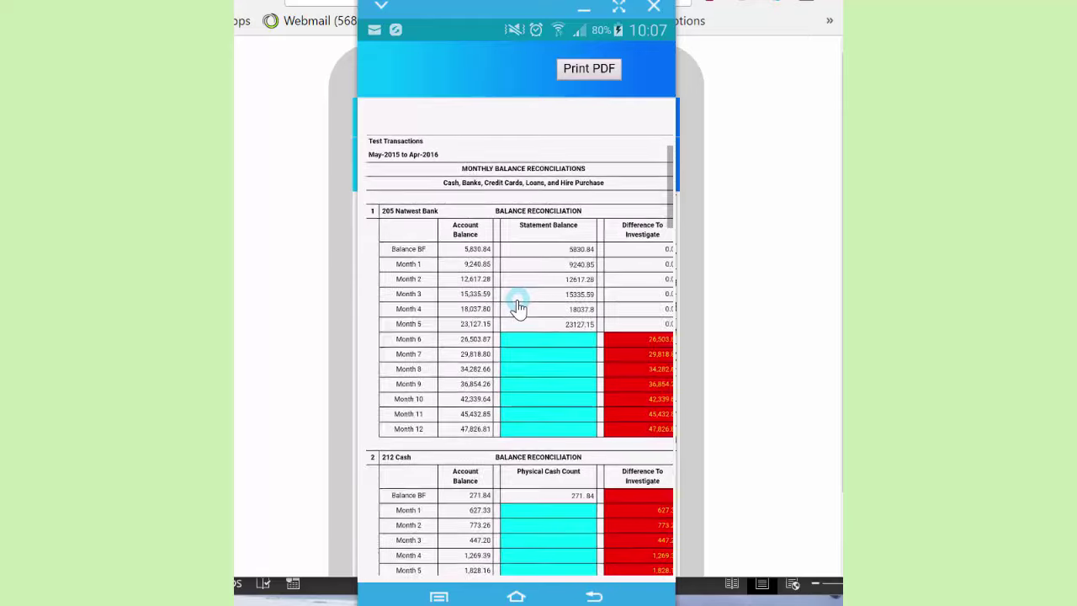
left_click(473, 337)
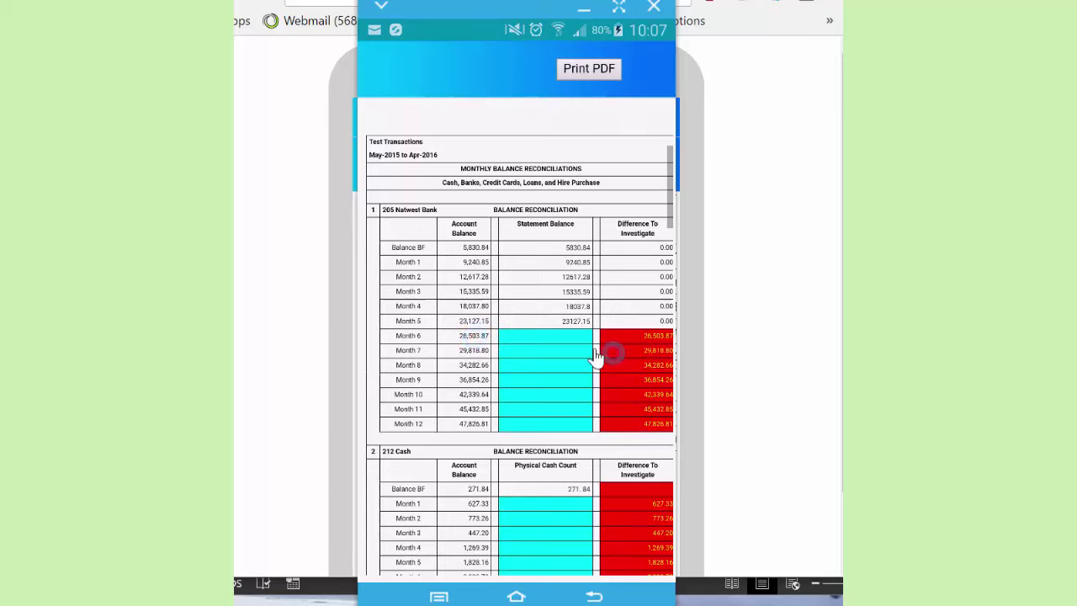
left_click(571, 322)
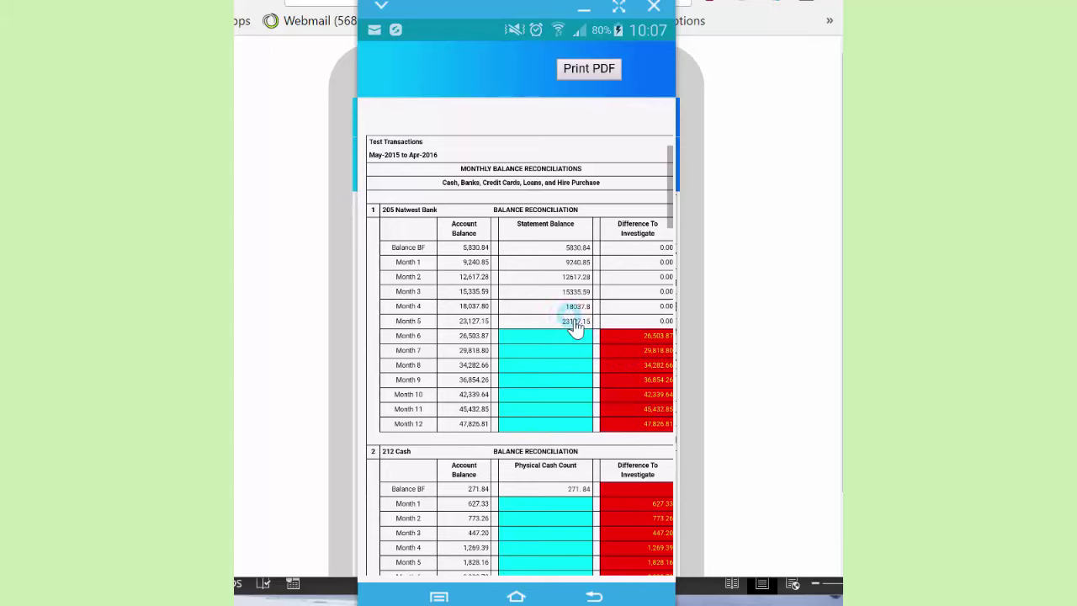
left_click(638, 337)
left_click(594, 597)
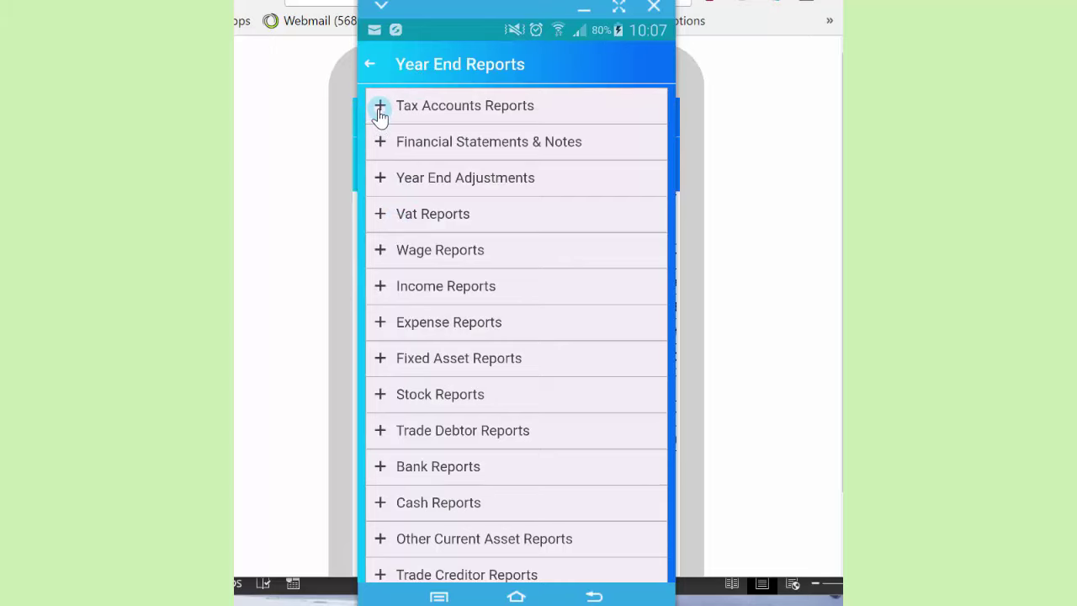
left_click(377, 110)
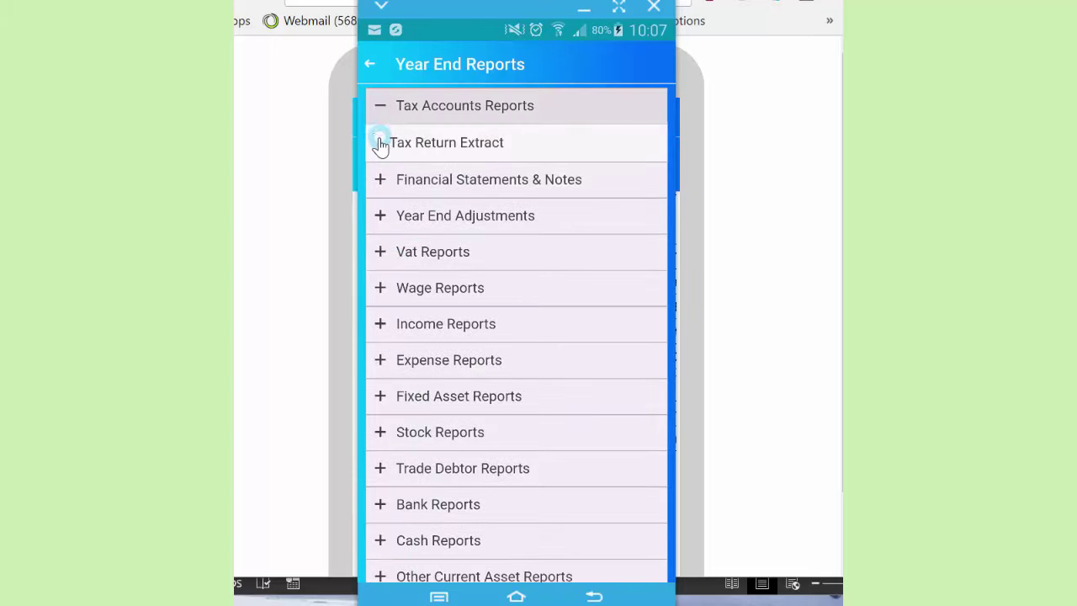
left_click(379, 110)
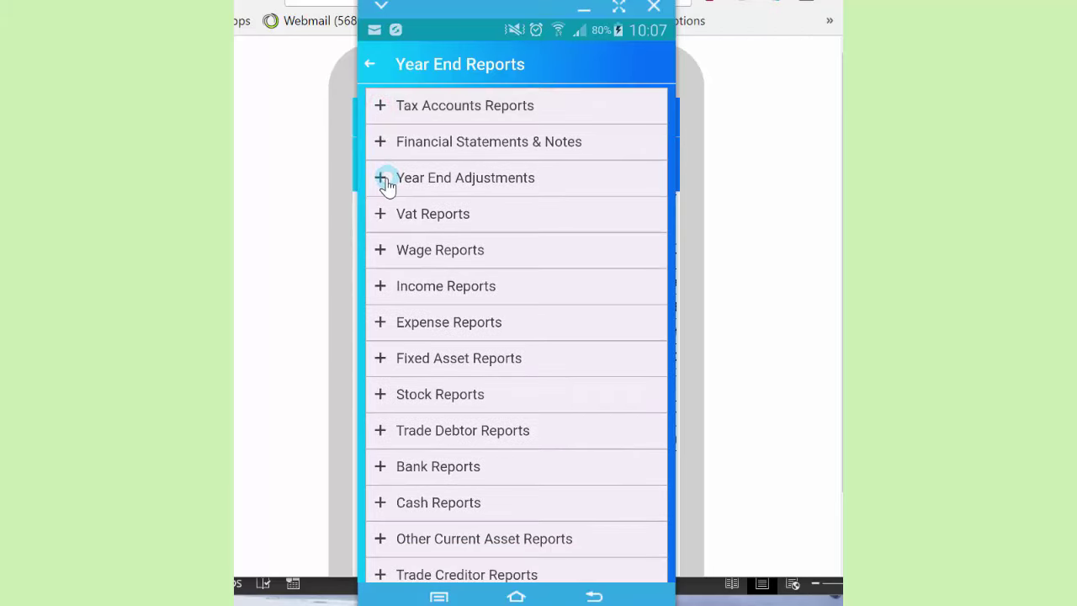
left_click(380, 146)
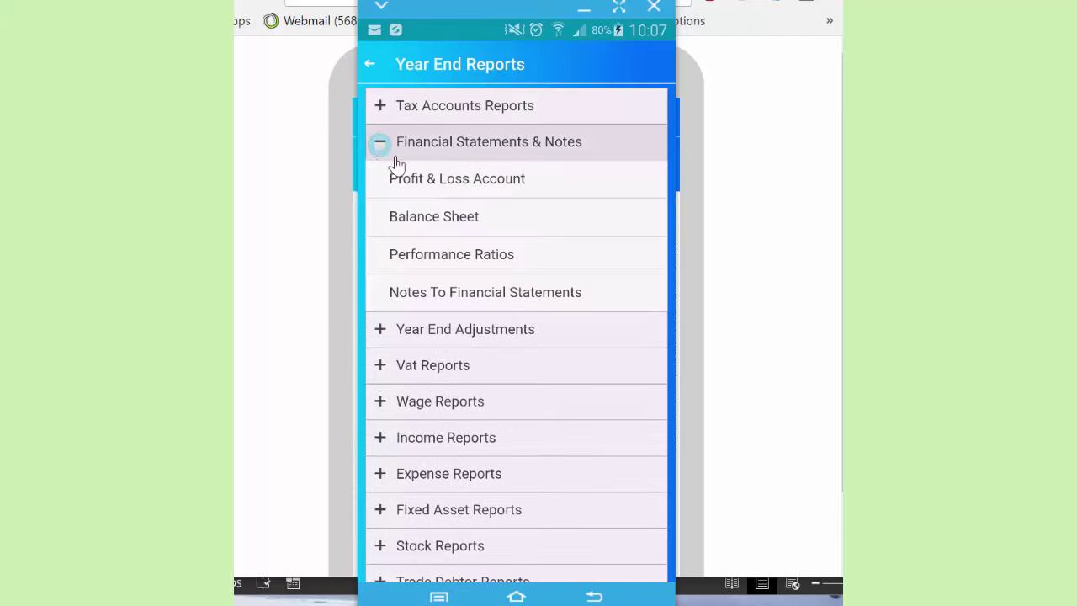
left_click(460, 186)
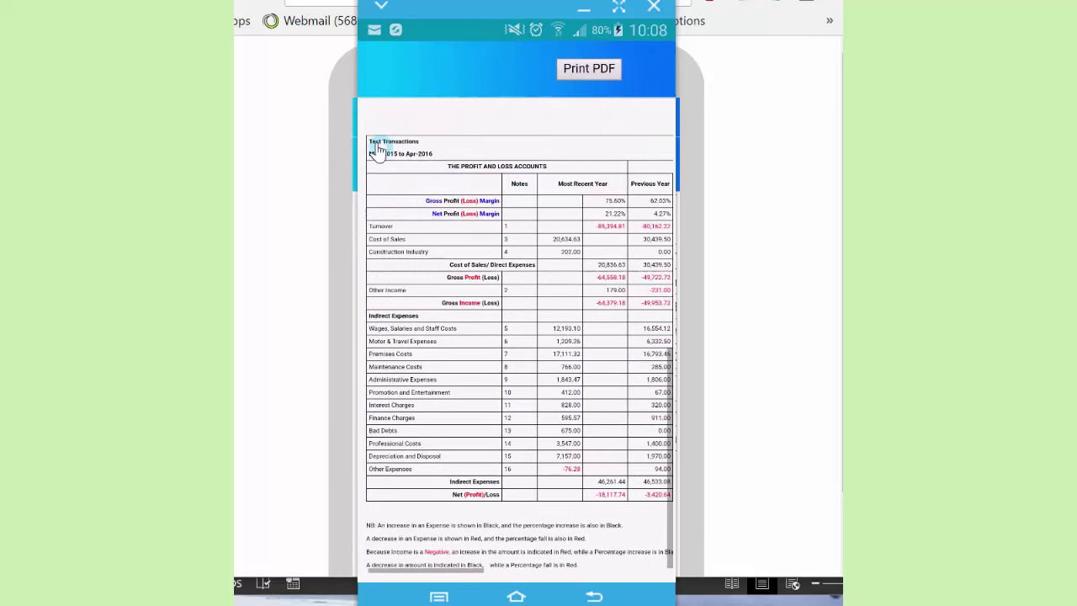
left_click(593, 597)
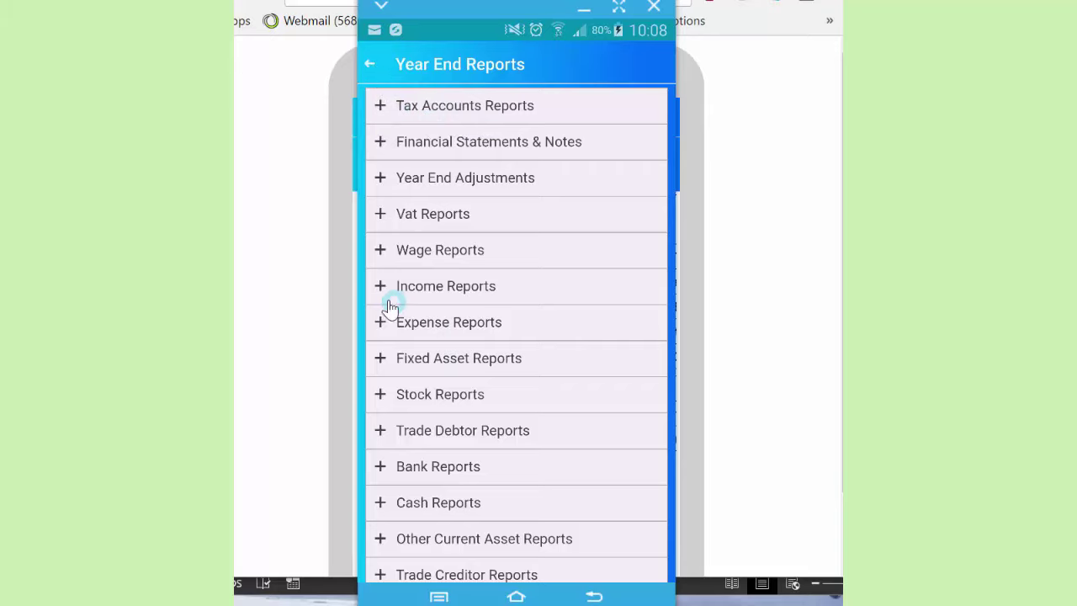
On the phone, view the Final Trial Balance under Year End Adjustments, then close it
left_click(379, 180)
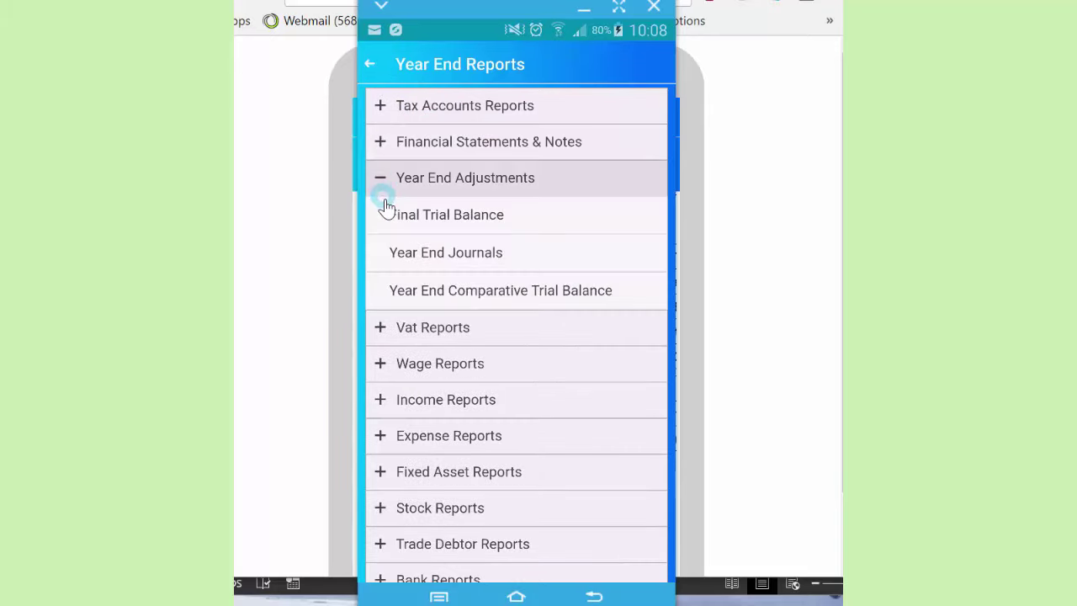
left_click(412, 225)
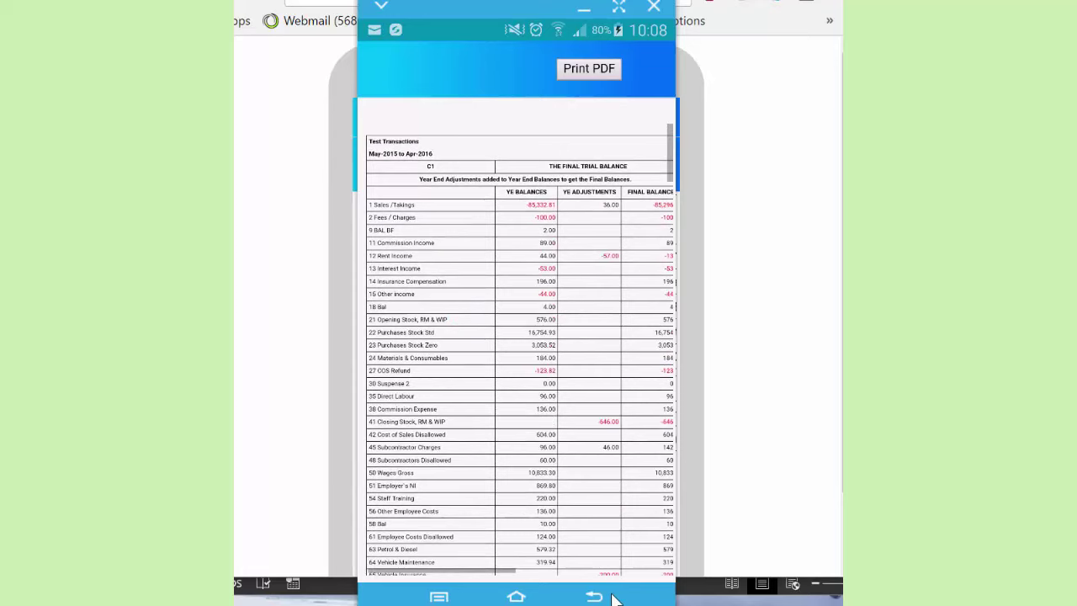
left_click_drag(441, 245, 441, 227)
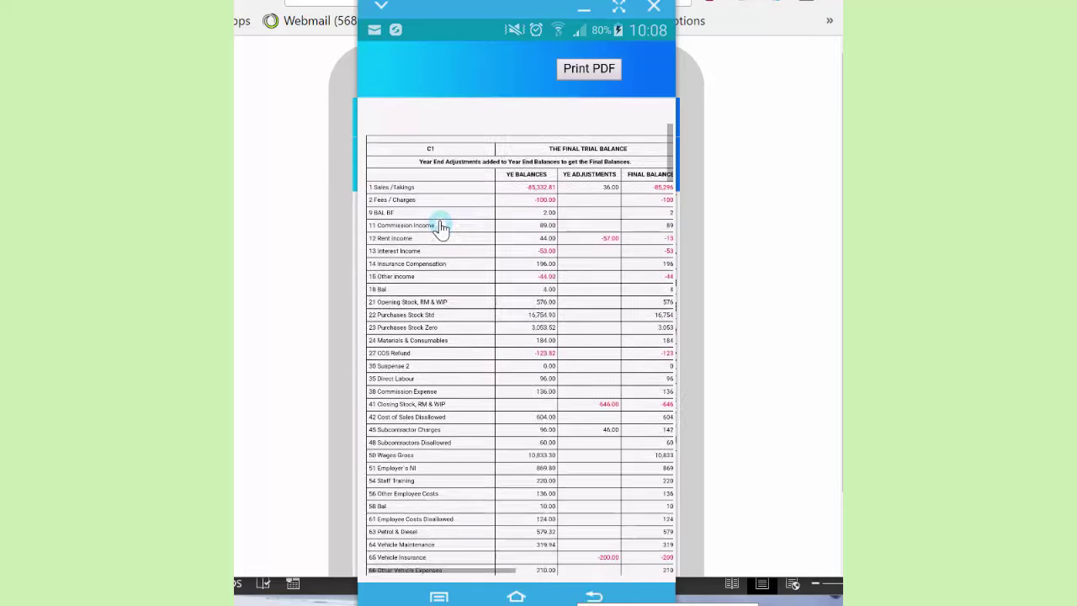
key("Escape")
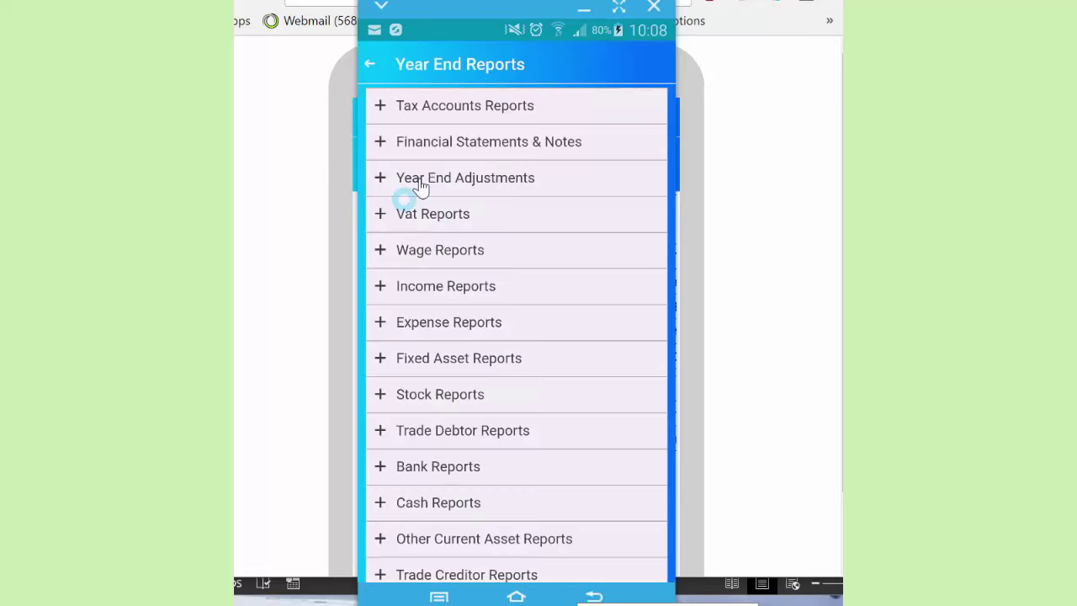
In the web version, go back to Home and open the YE Reports Checklist
left_click(338, 139)
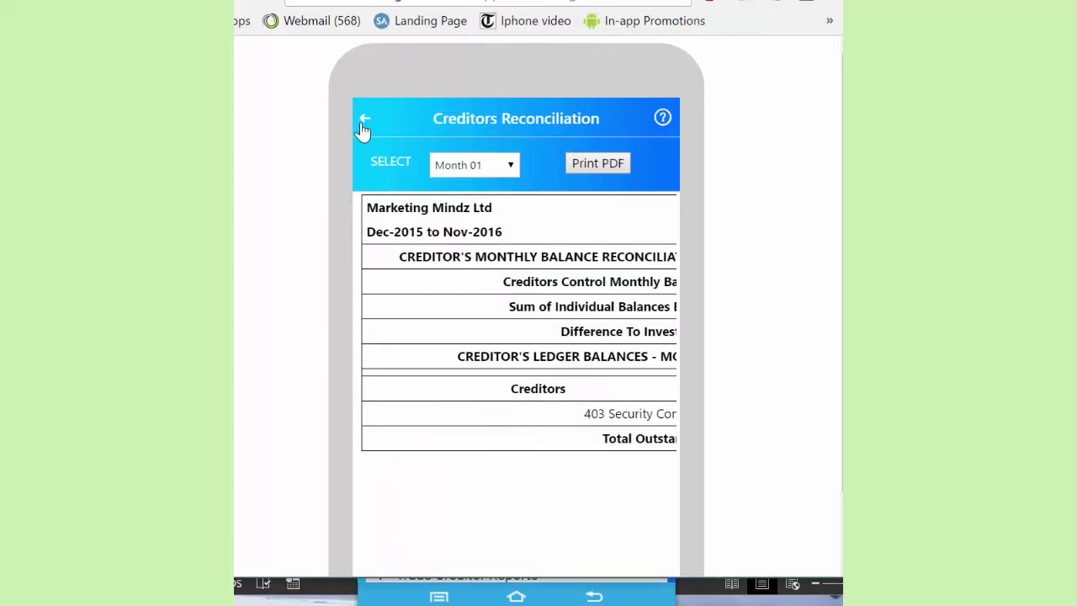
left_click(361, 122)
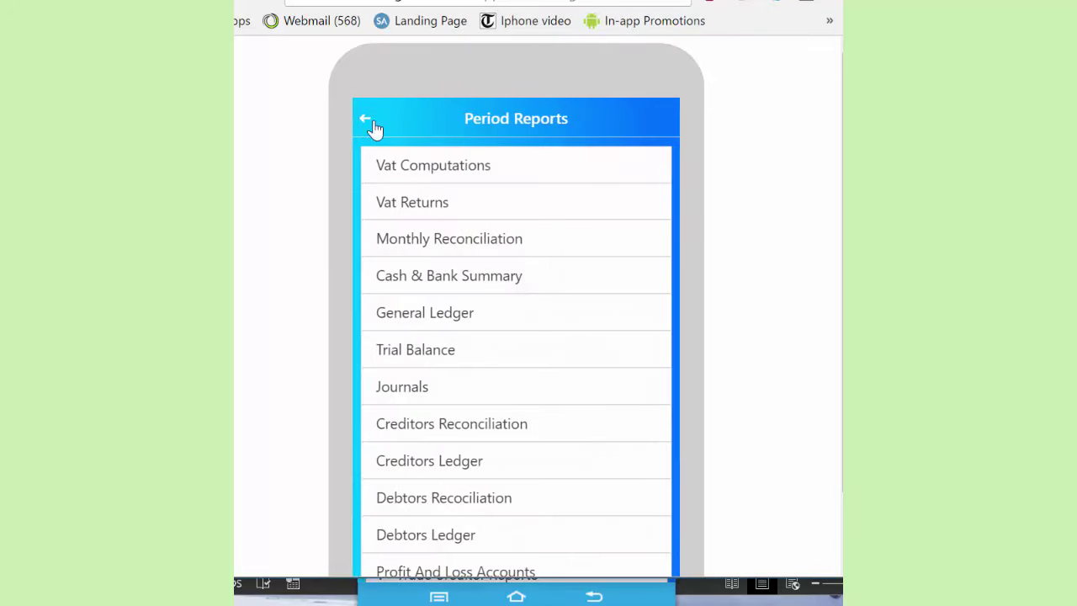
left_click(362, 122)
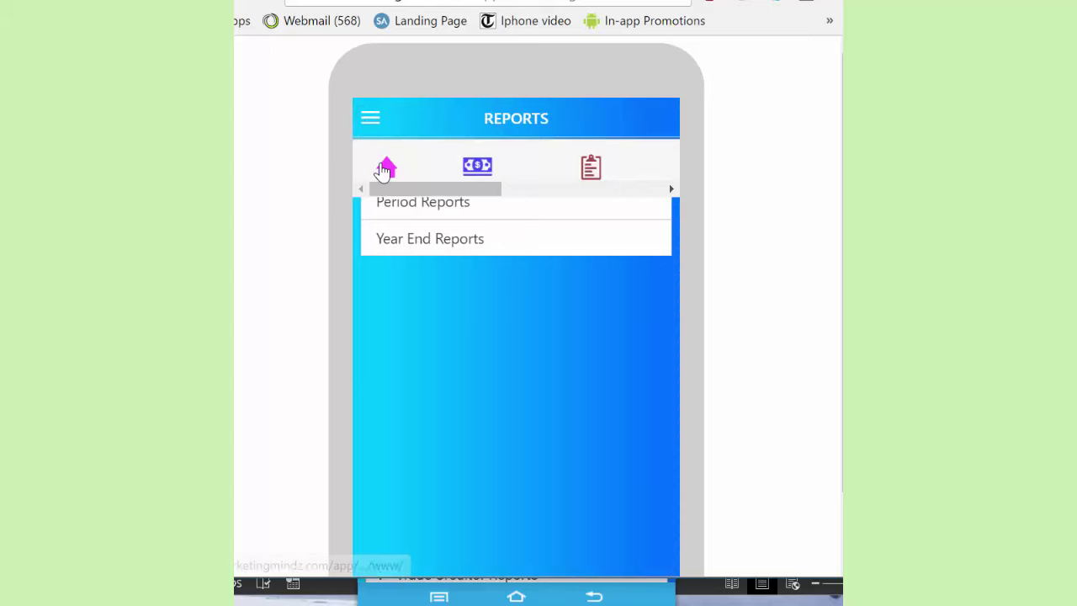
left_click(387, 171)
left_click(405, 388)
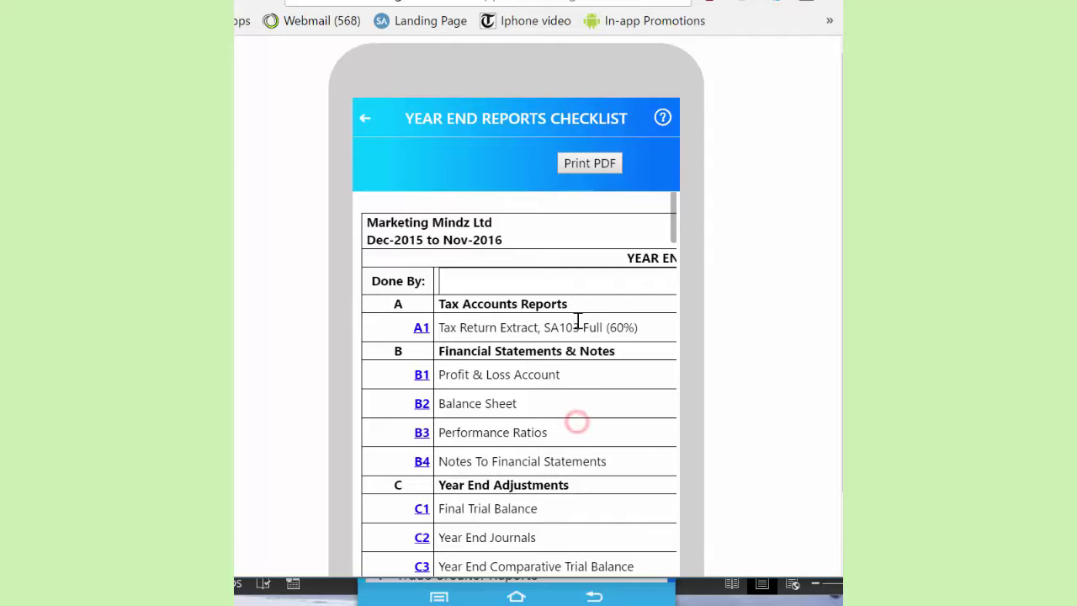
Zoom out and scroll through the Year End Reports Checklist down to the Equity Reports
mouse_move(445, 539)
left_mouse_down()
mouse_move(445, 512)
mouse_move(461, 507)
left_mouse_up()
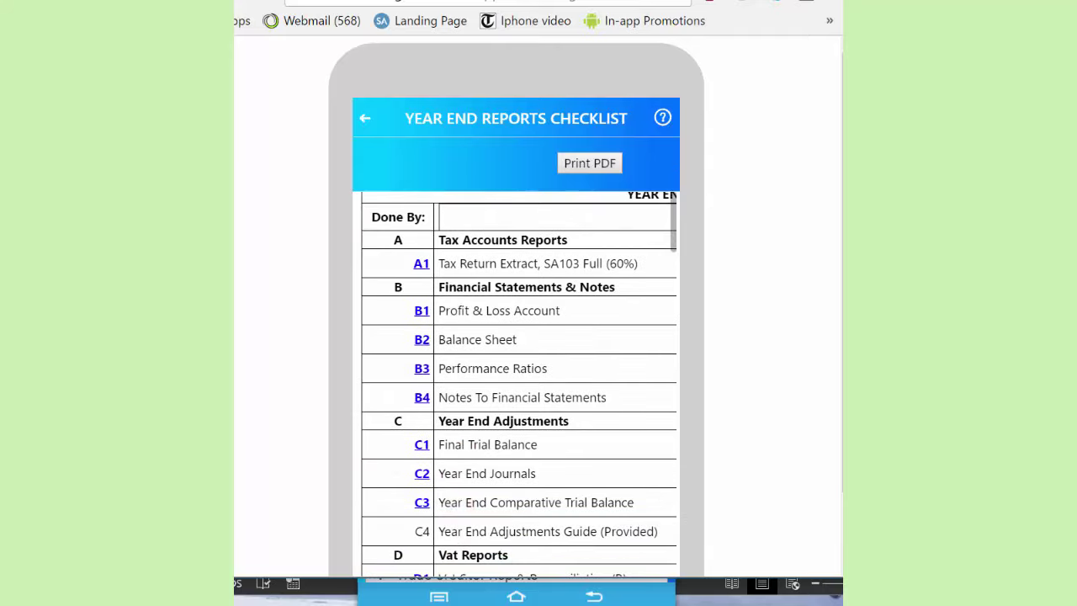
double_click(461, 313)
left_click_drag(510, 566, 476, 465)
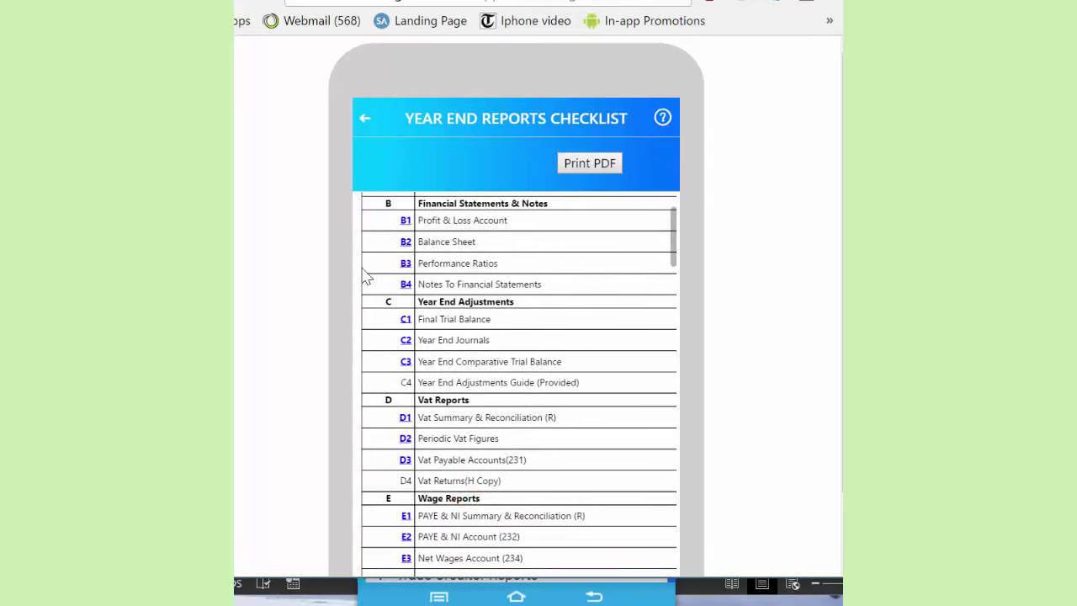
scroll(477, 522, "down", 3)
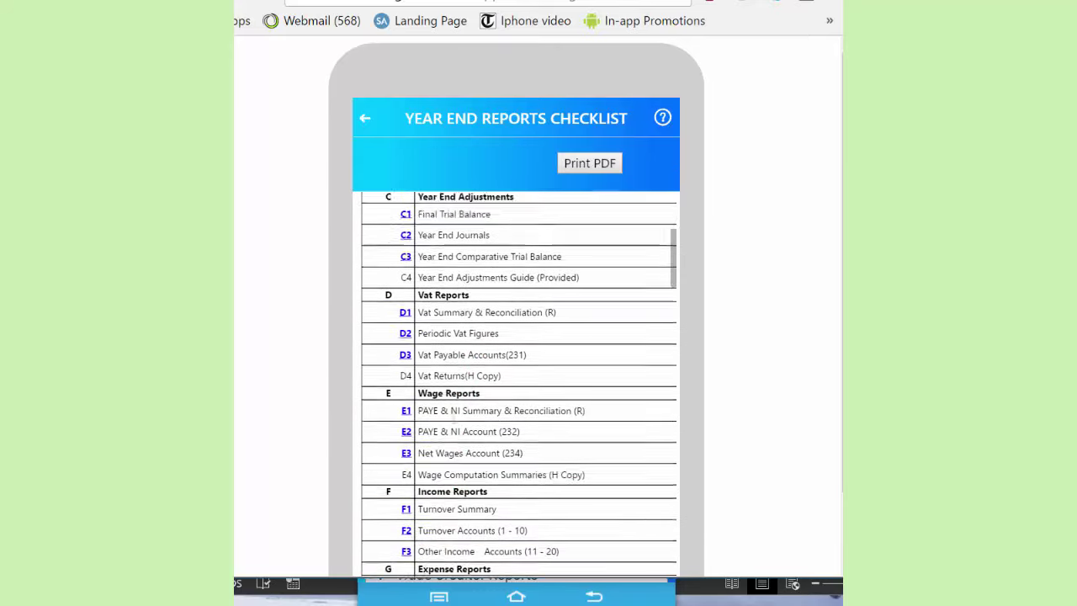
scroll(518, 383, "up", 5)
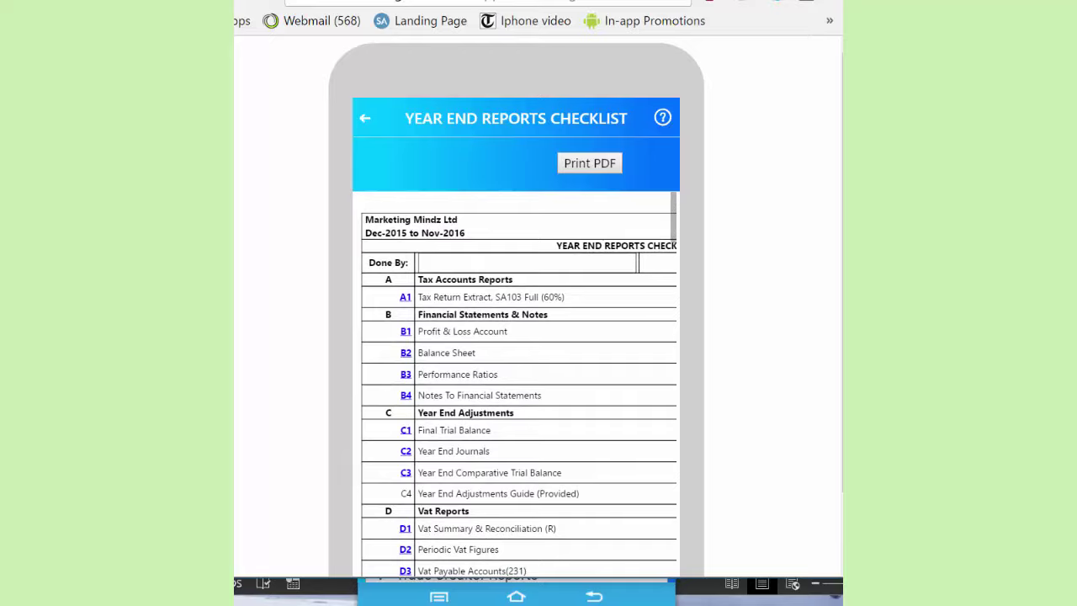
scroll(459, 489, "down", 15)
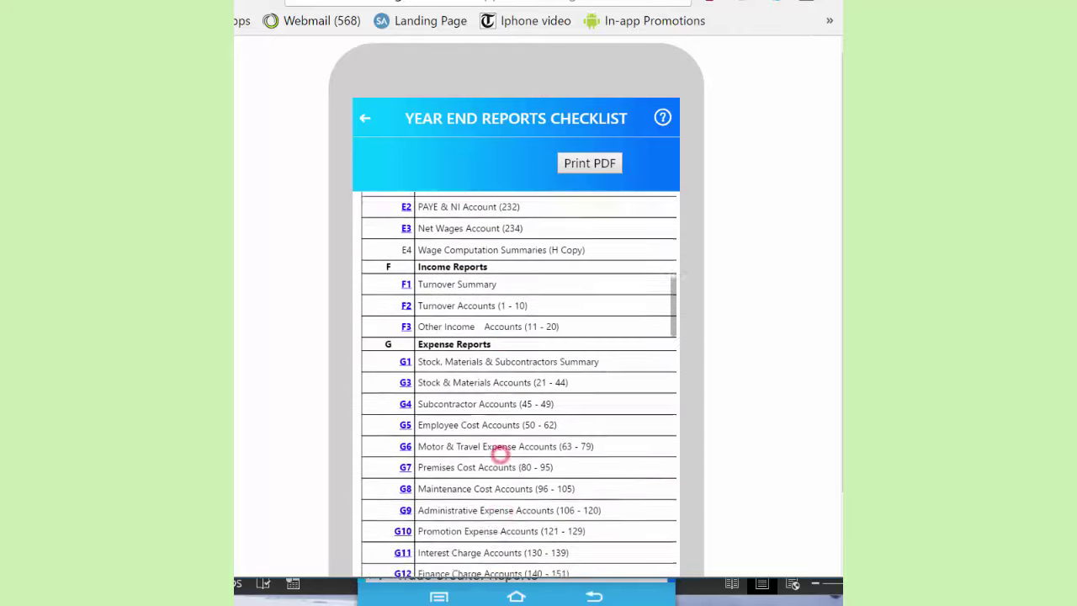
scroll(419, 407, "down", 10)
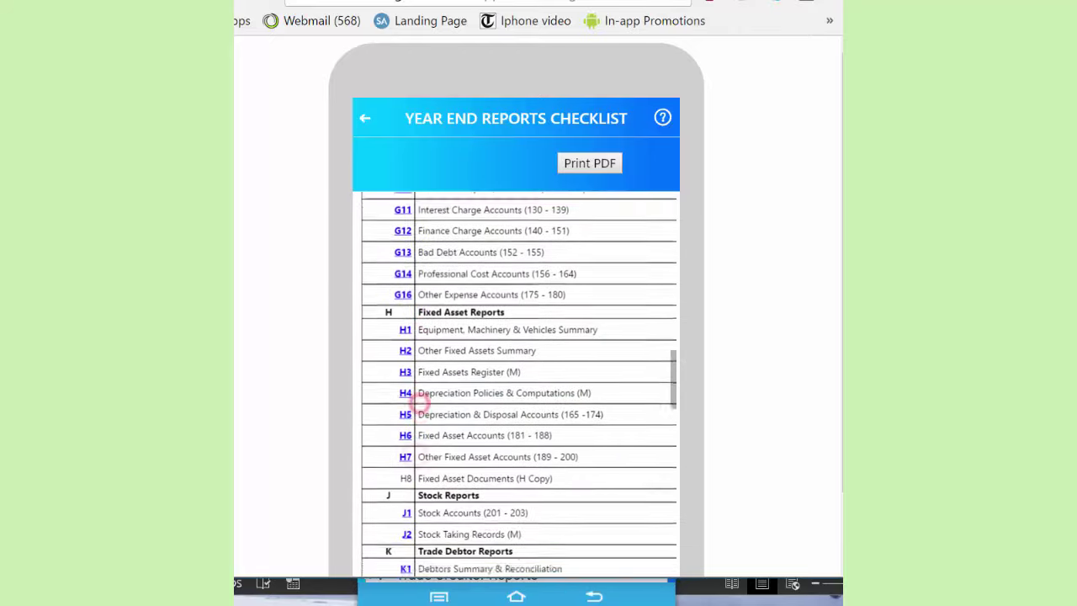
scroll(420, 407, "down", 18)
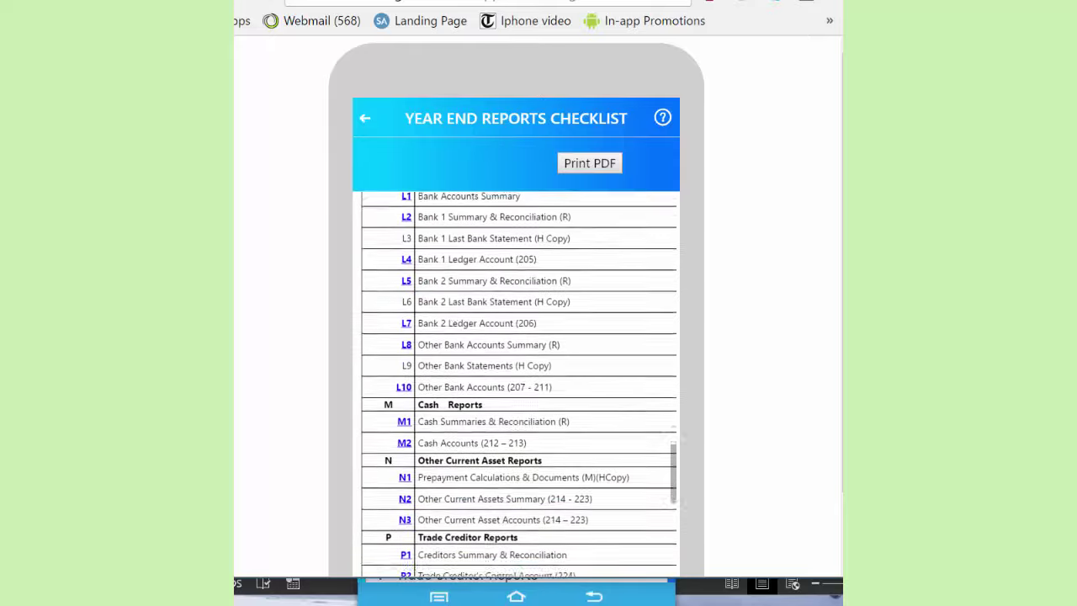
scroll(410, 386, "down", 9)
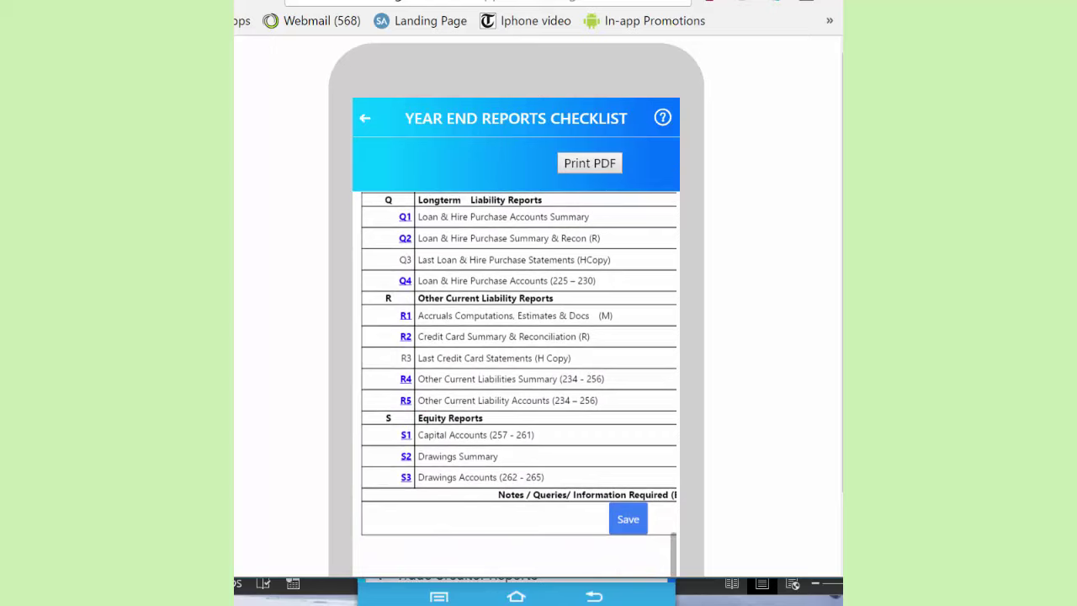
Tick an Equity Reports row as done, then scroll back up to Bank Reports
scroll(558, 477, "right", 5)
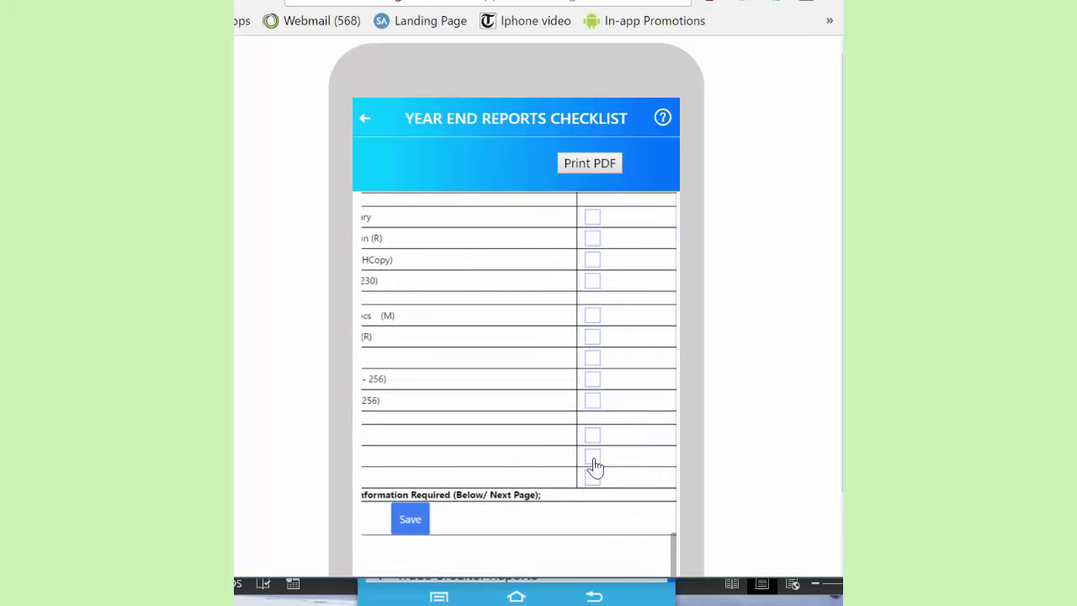
left_click(593, 457)
scroll(493, 392, "left", 3)
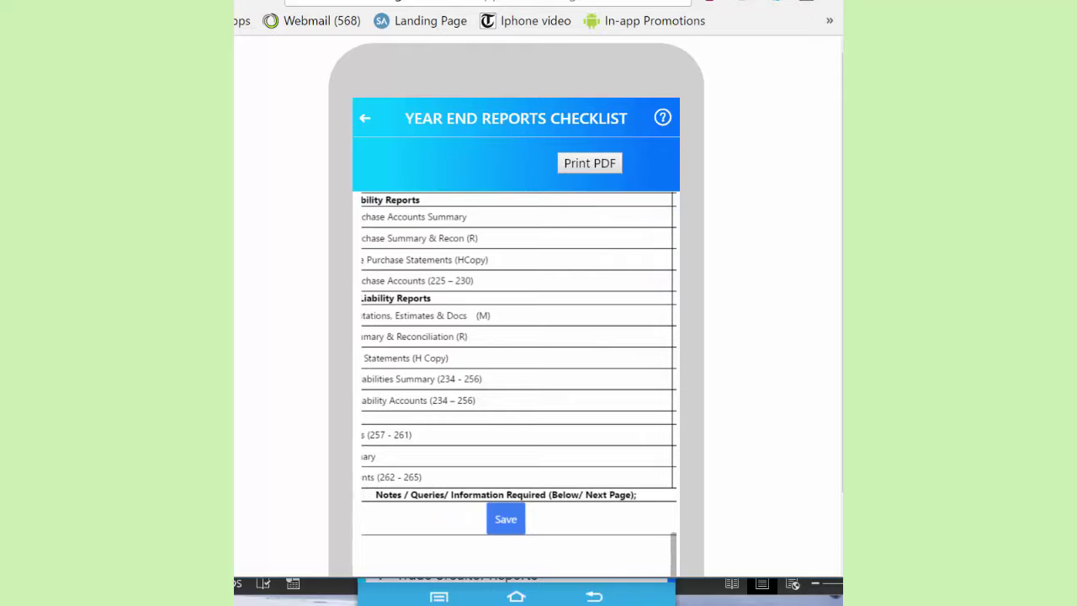
left_click_drag(399, 281, 444, 389)
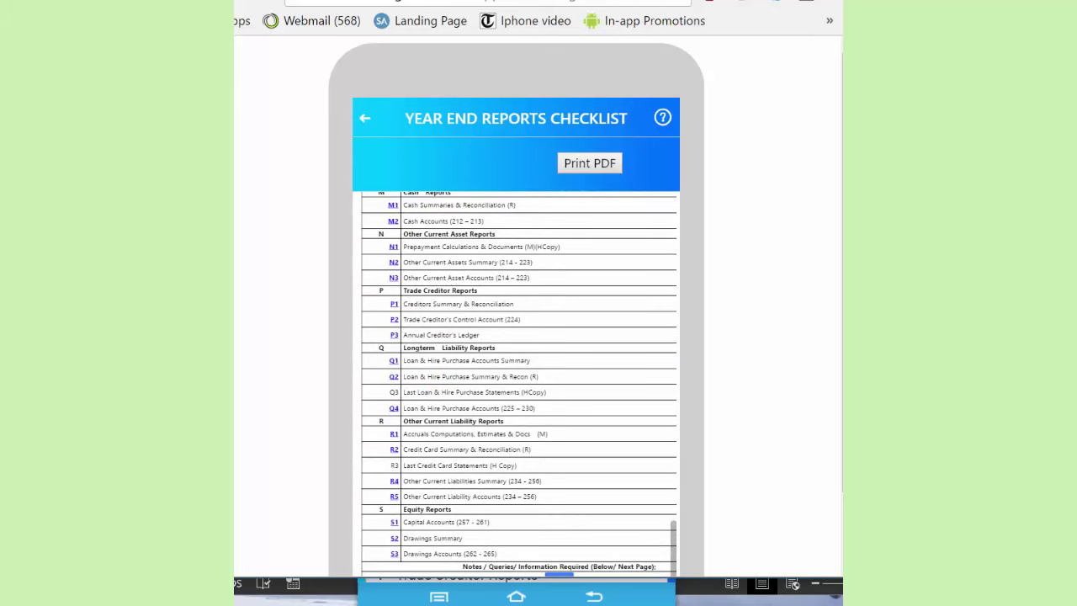
scroll(518, 384, "up", 1)
double_click(494, 389)
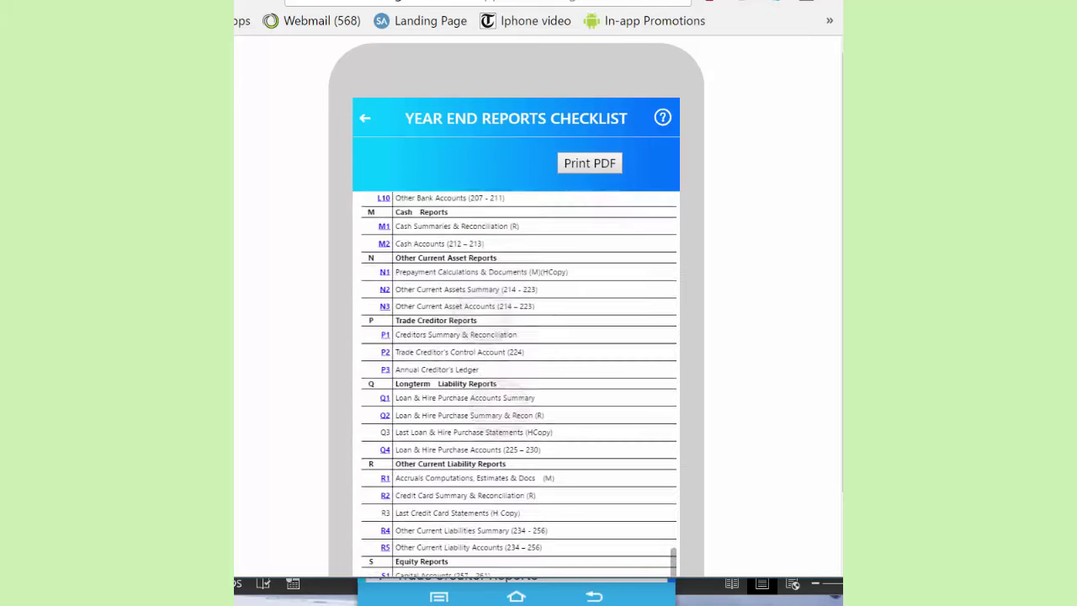
scroll(480, 315, "up", 3)
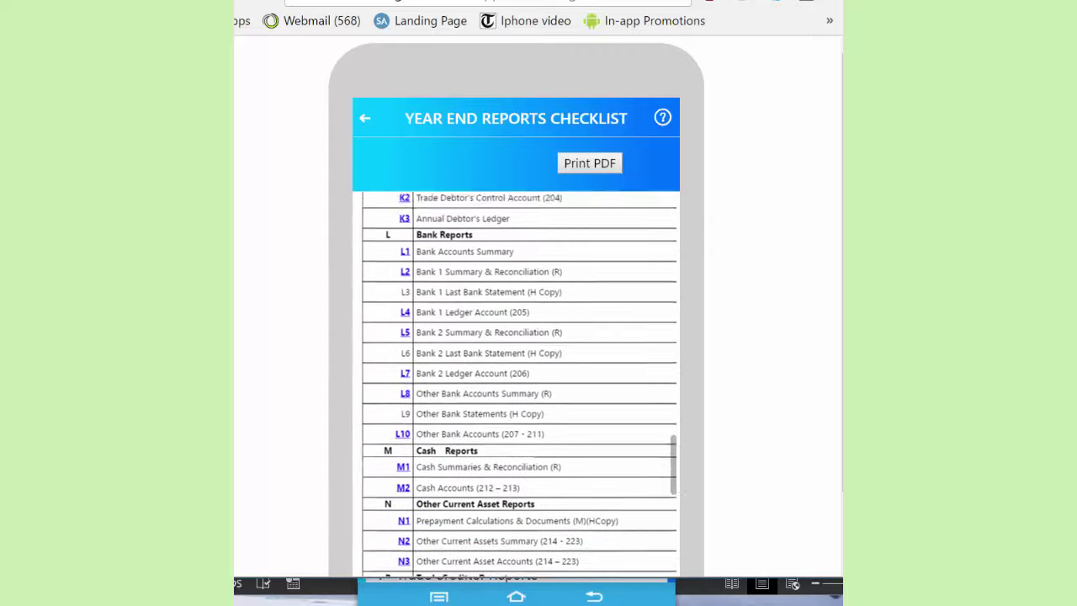
scroll(482, 352, "up", 3)
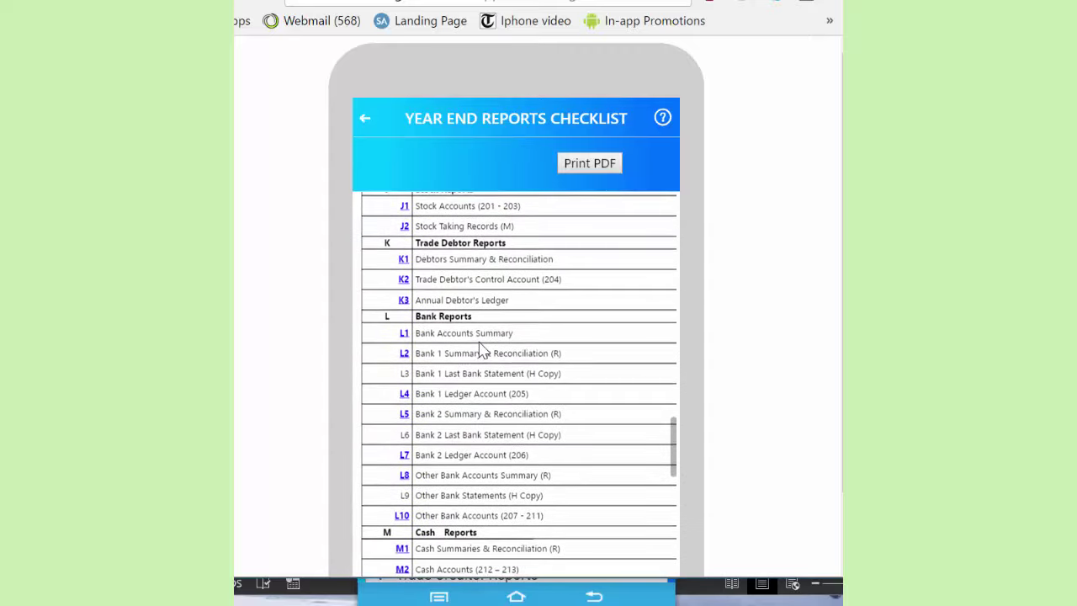
Open the L1 Bank Accounts Summary and clear the Bank Statement Balance value
left_click(404, 332)
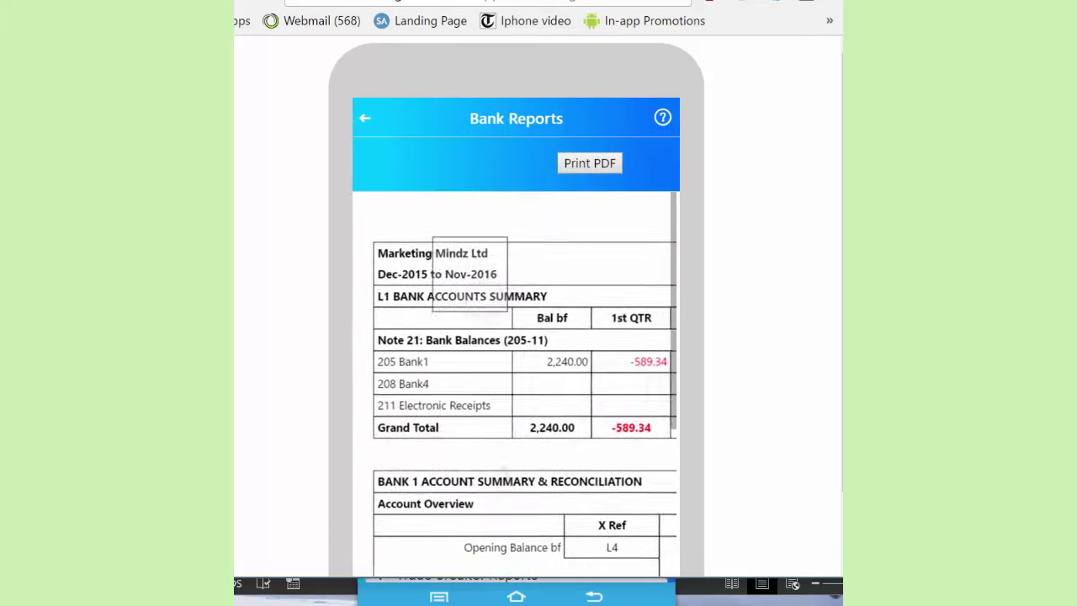
left_click(511, 507)
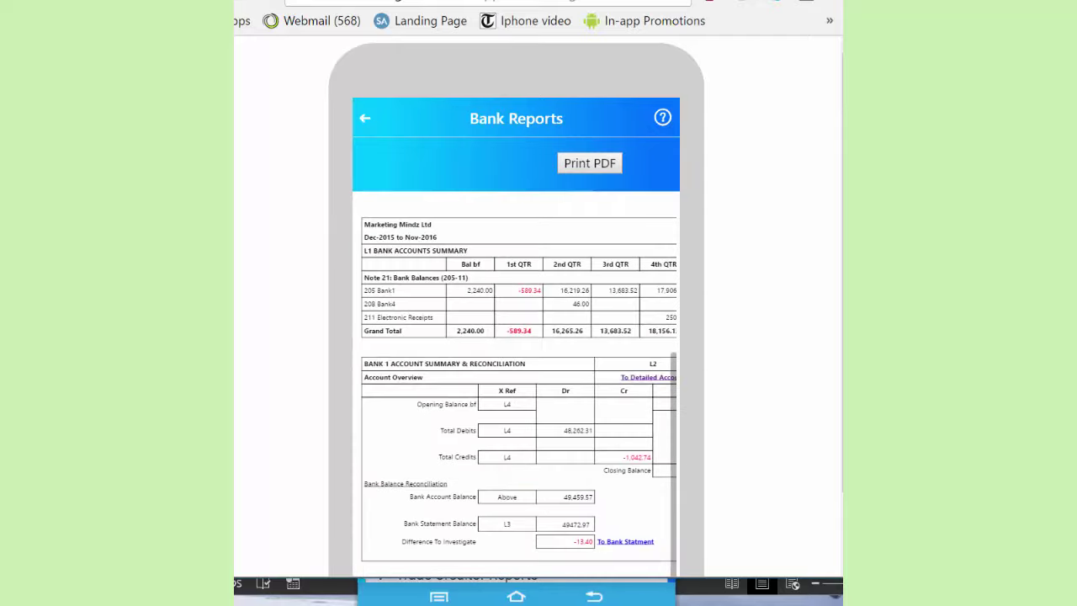
left_click(503, 519)
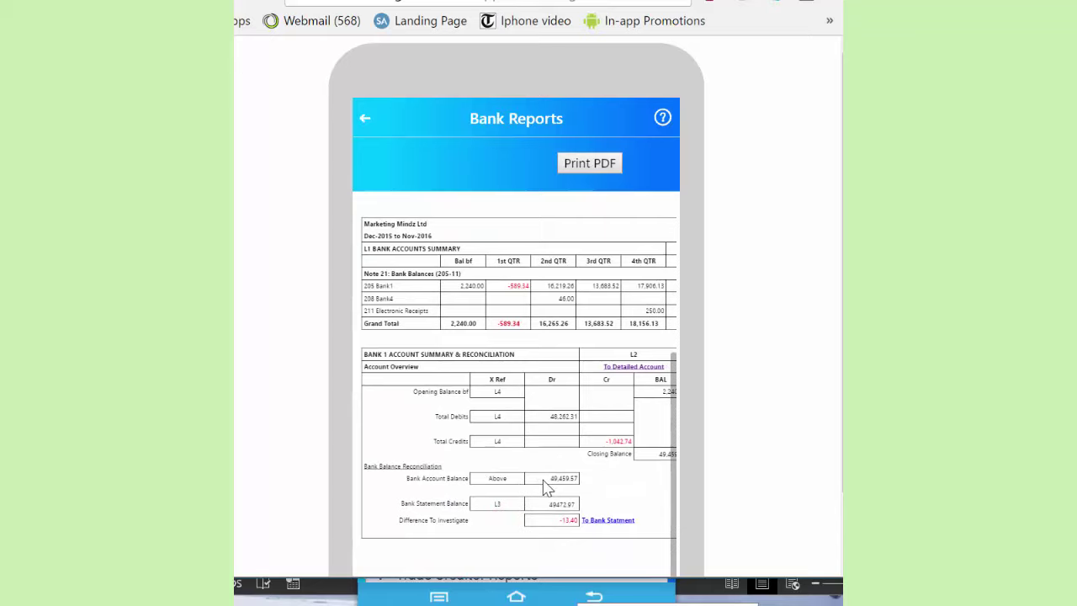
scroll(539, 502, "down", 3)
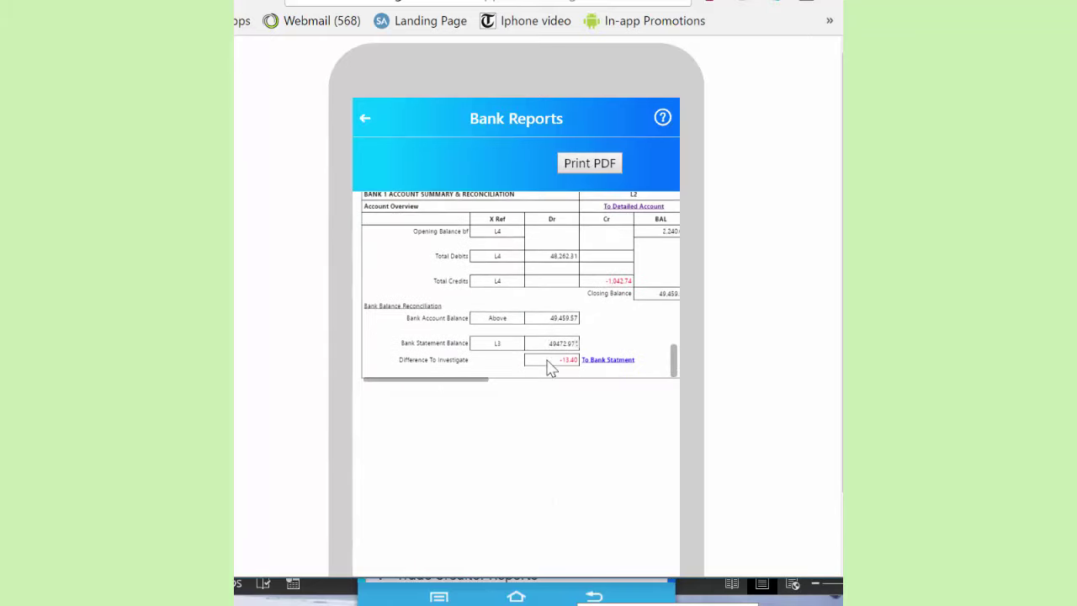
left_click_drag(548, 343, 577, 349)
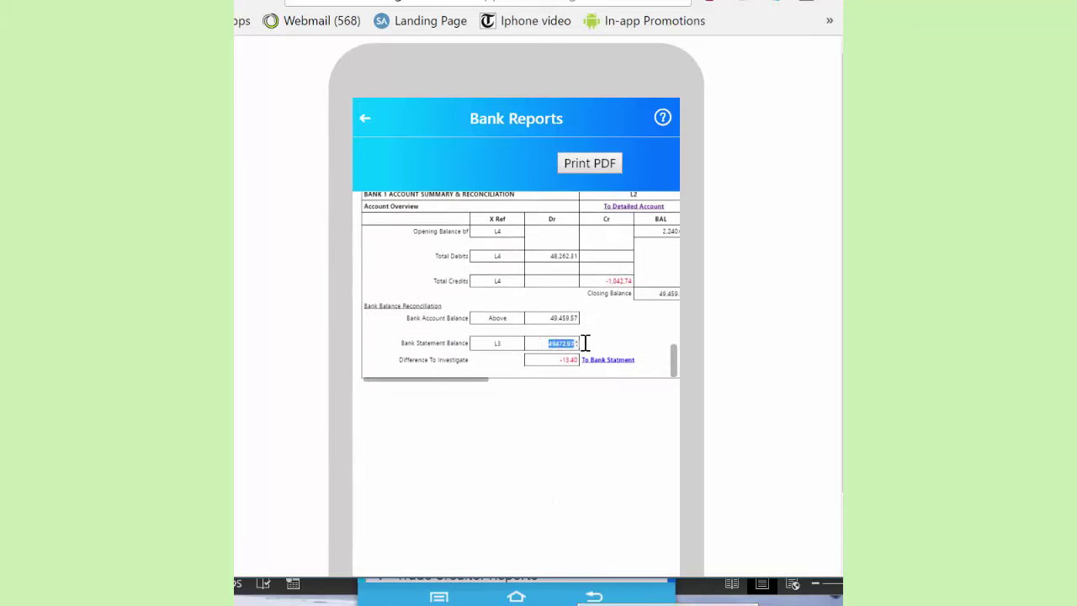
key("BackSpace")
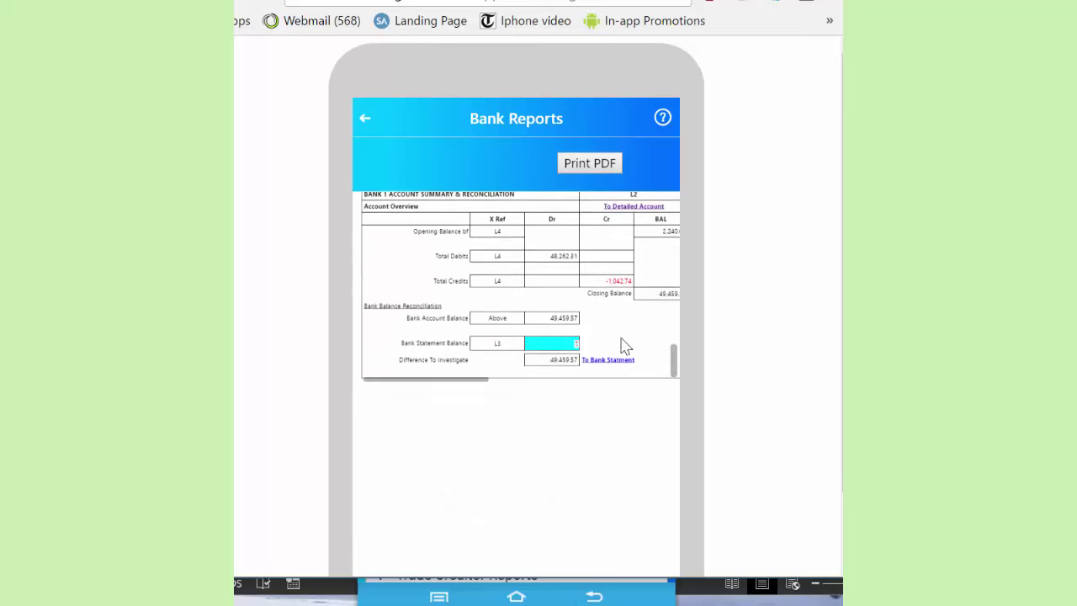
Enlarge the bank report tables and open the detailed Bank 1 Account (205) transactions
scroll(625, 337, "up", 3)
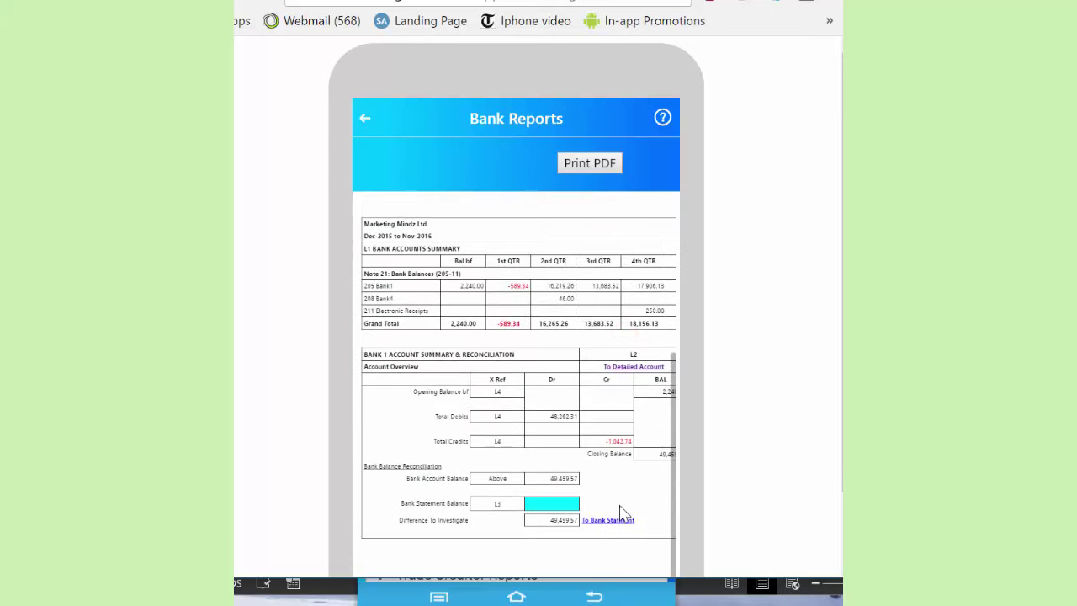
double_click(503, 498)
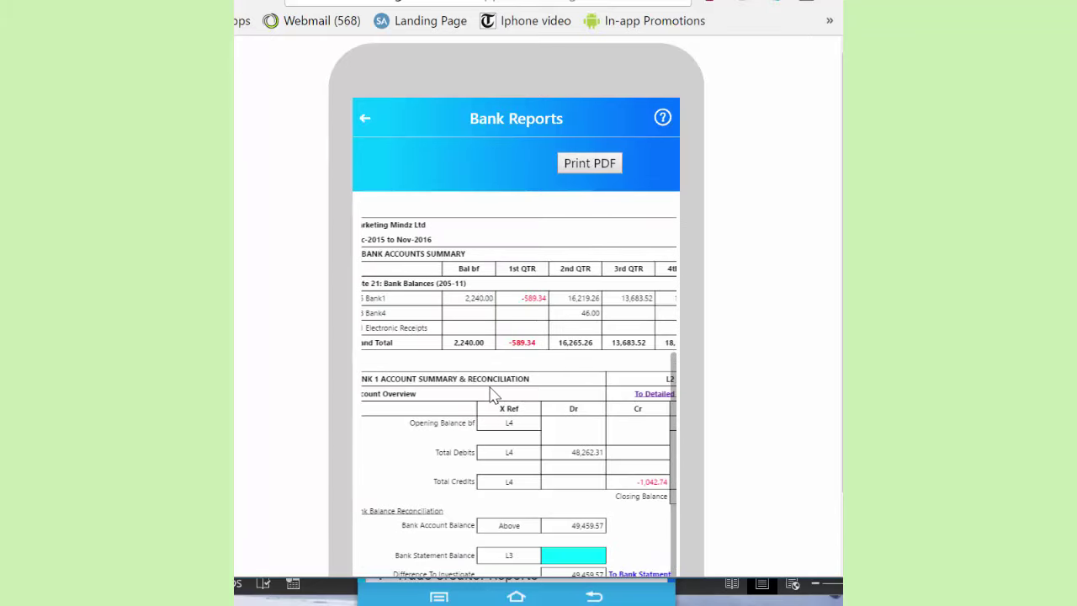
scroll(495, 396, "right", 3)
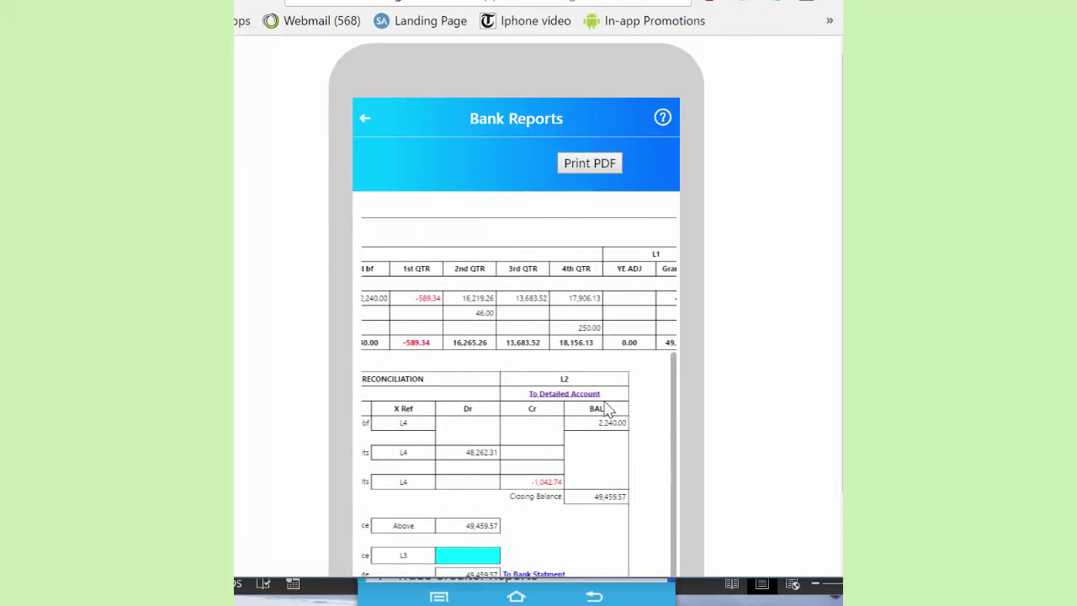
left_click(565, 394)
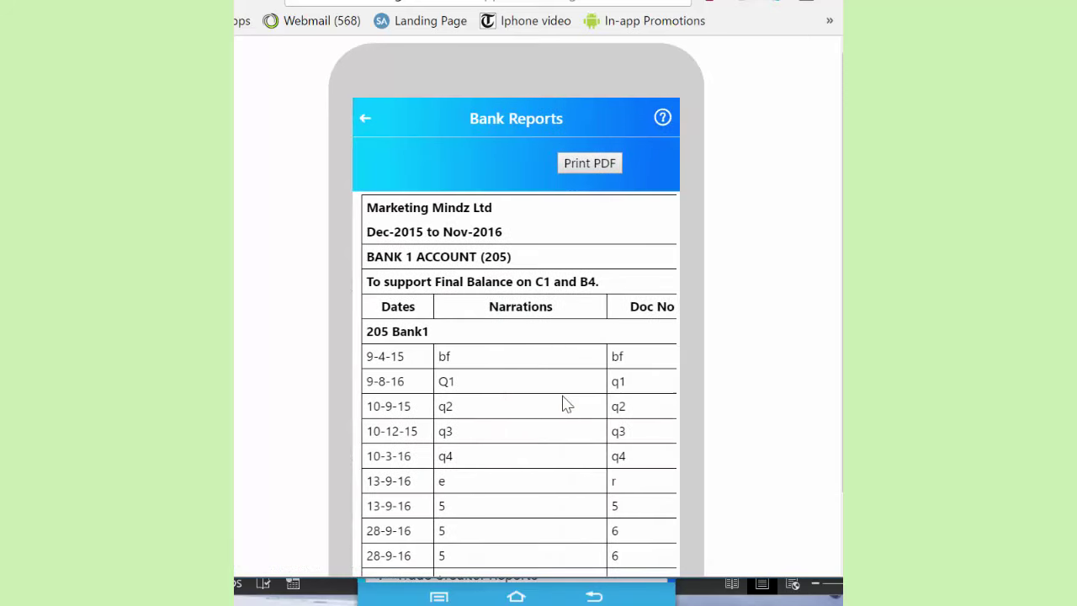
Return to the Home list and open the YE Reports Checklist, scrolling to item B2
left_click(375, 122)
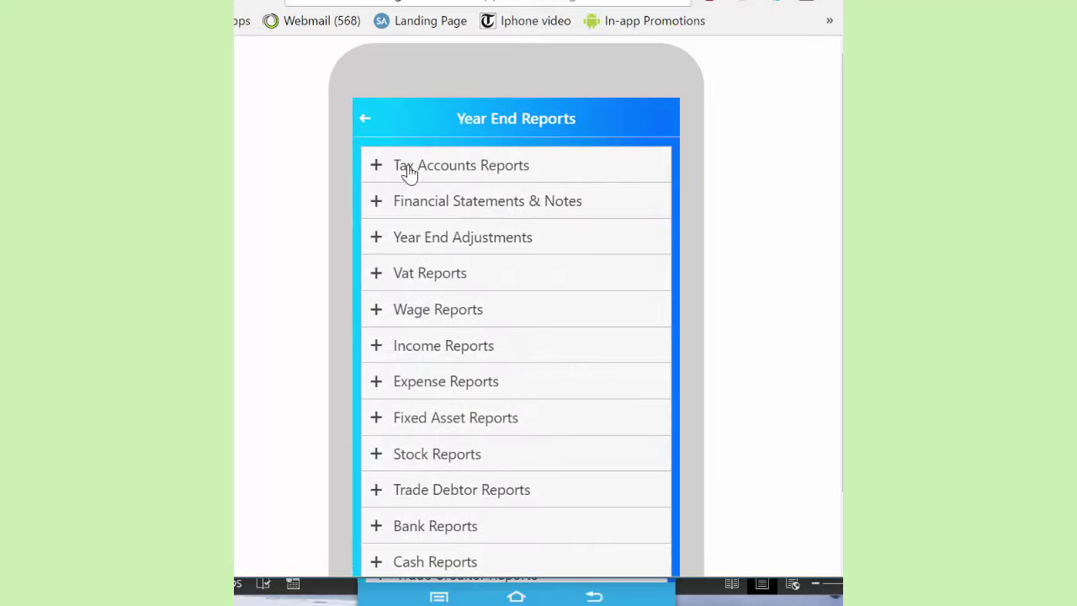
left_click(364, 118)
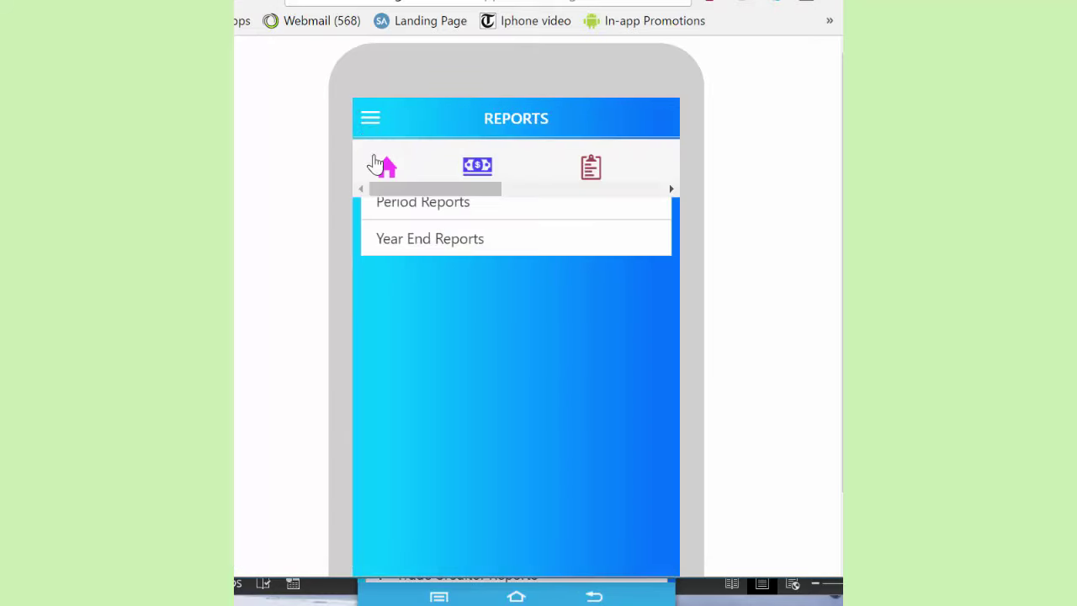
left_click(386, 170)
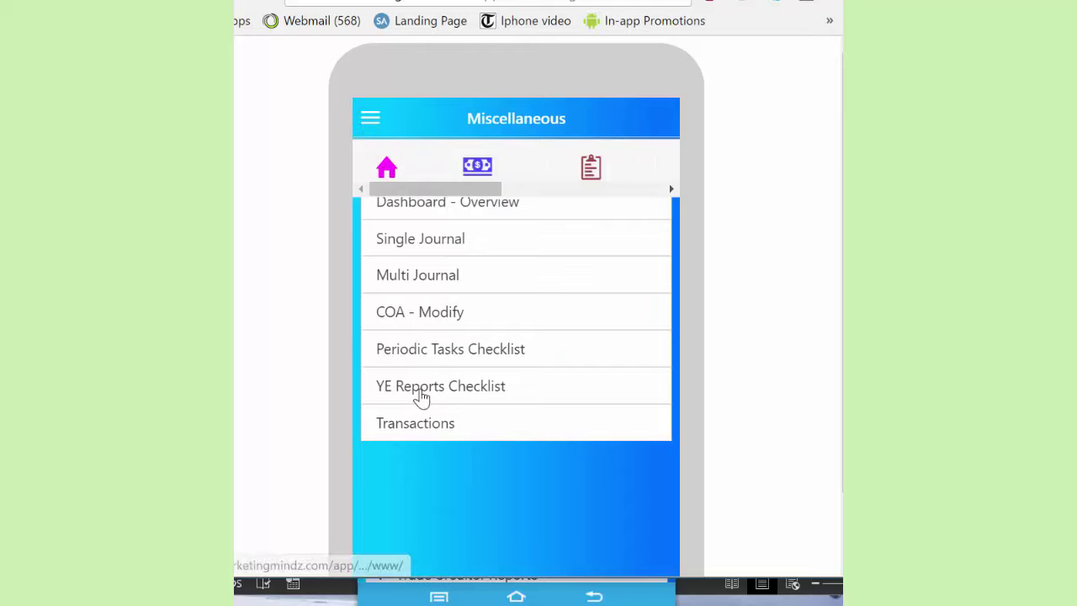
left_click(420, 392)
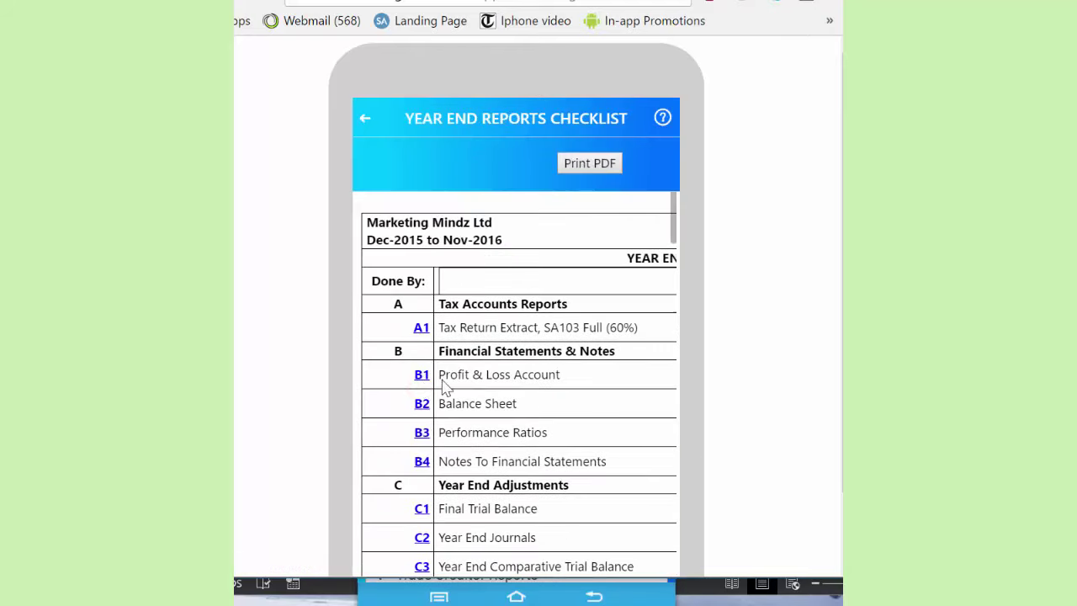
left_click_drag(396, 517, 396, 471)
left_click_drag(445, 324, 444, 344)
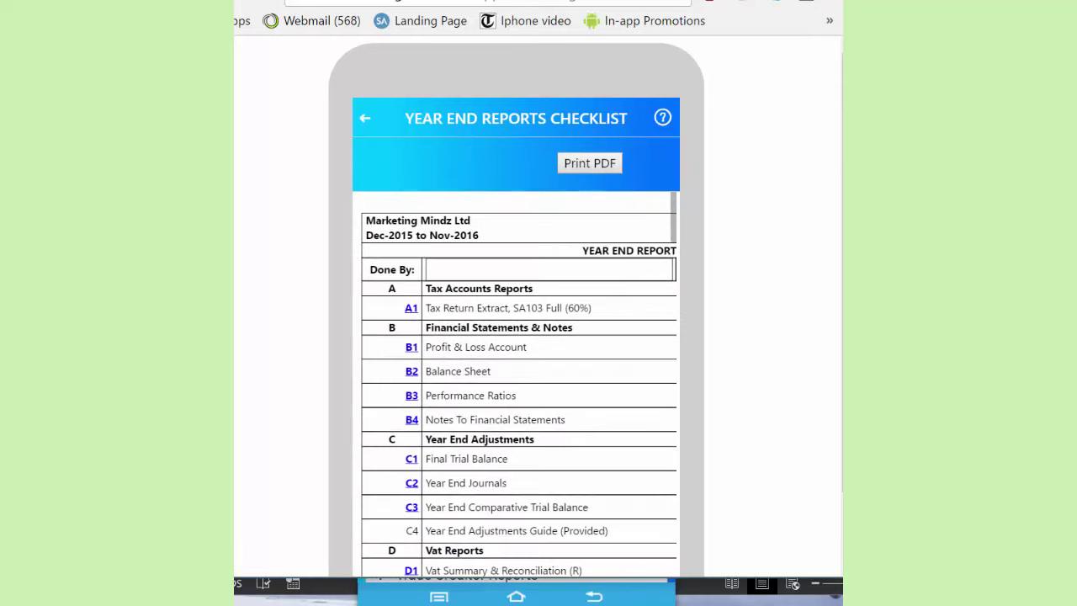
left_click_drag(464, 439, 463, 382)
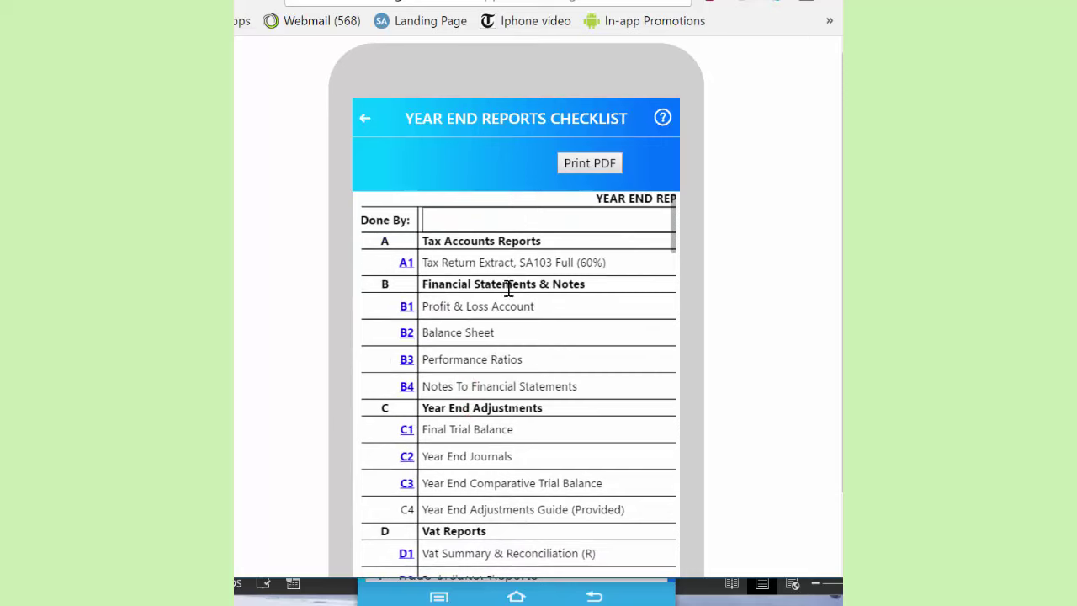
left_click(456, 332)
View the B2 Balance Sheet Accounts report and its help guide, then close the guide
left_click(405, 332)
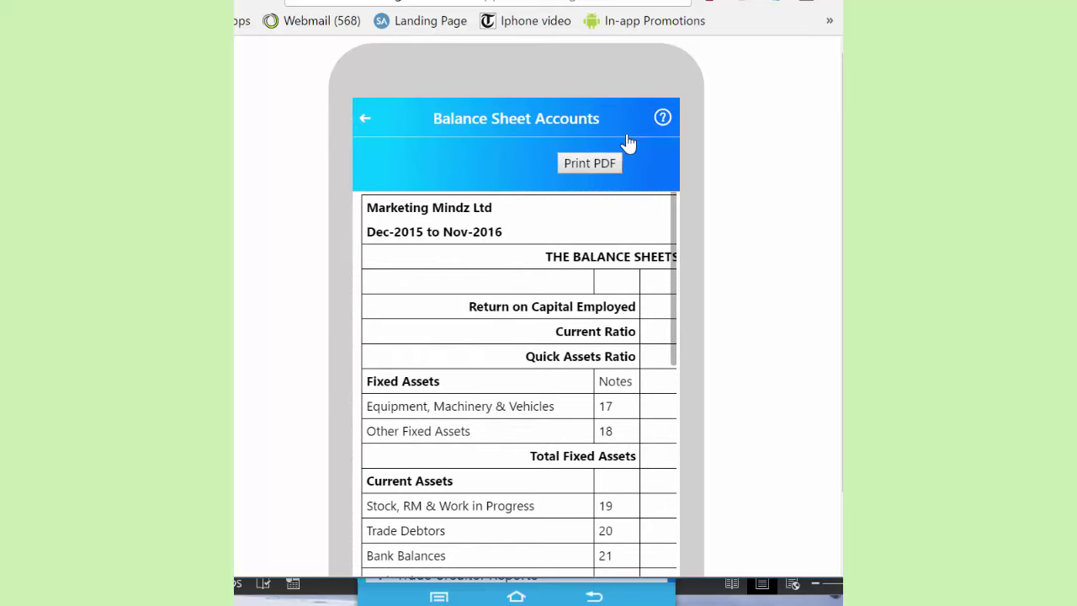
left_click(662, 118)
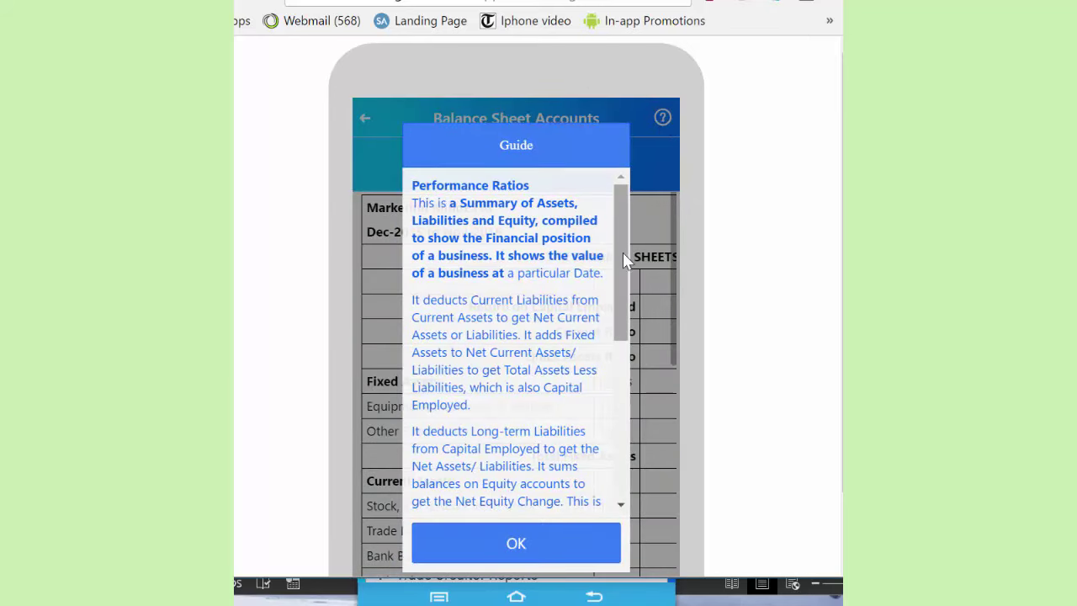
left_click_drag(623, 252, 598, 365)
left_click(551, 545)
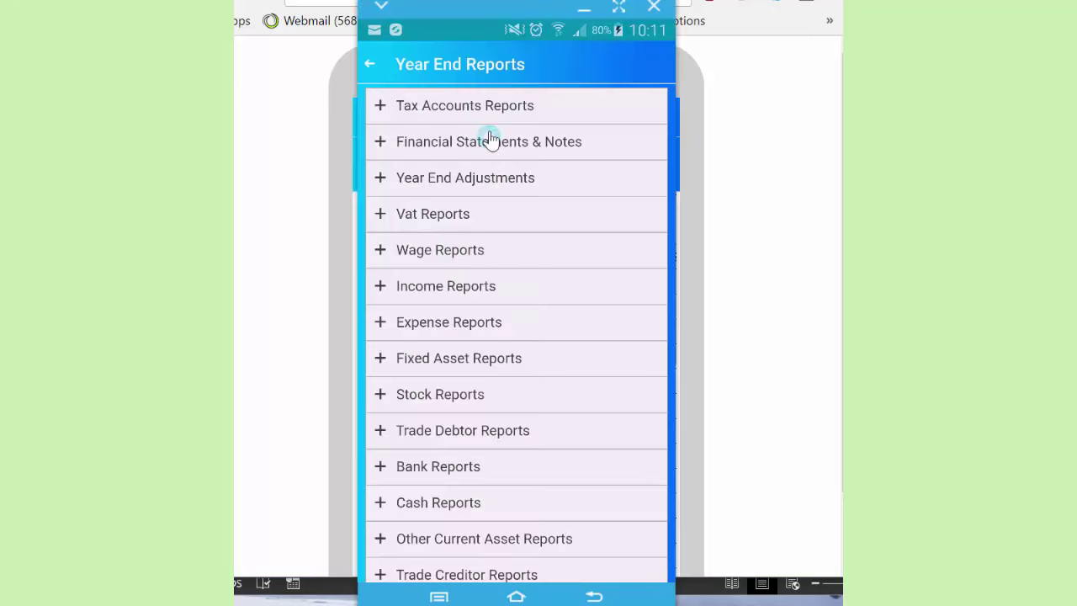
Open the Year End Comparative Trial Balance under Year End Adjustments
left_click(380, 179)
left_click(399, 256)
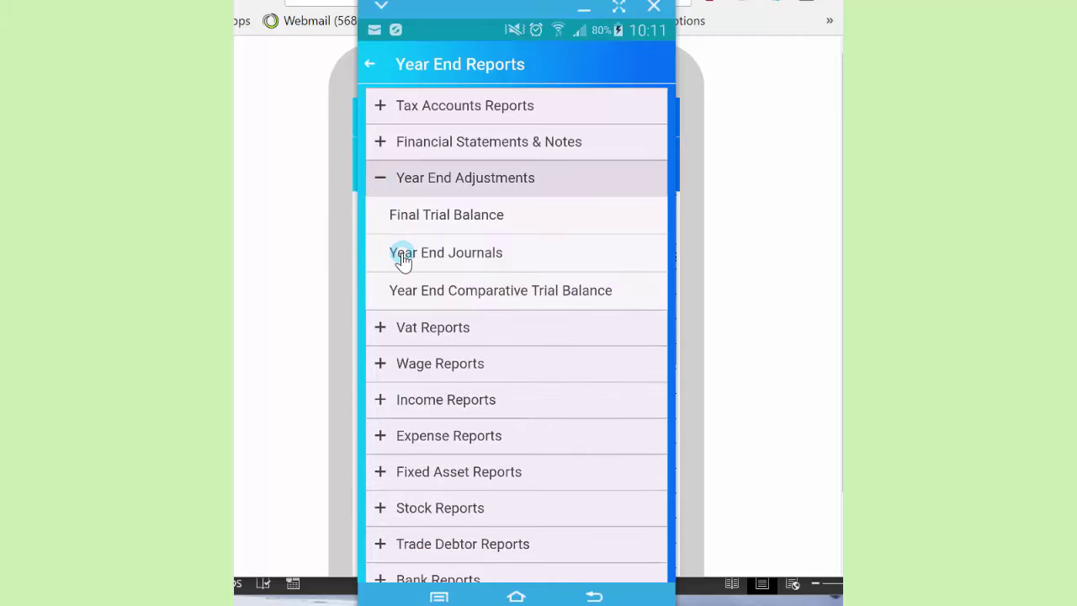
left_click(402, 292)
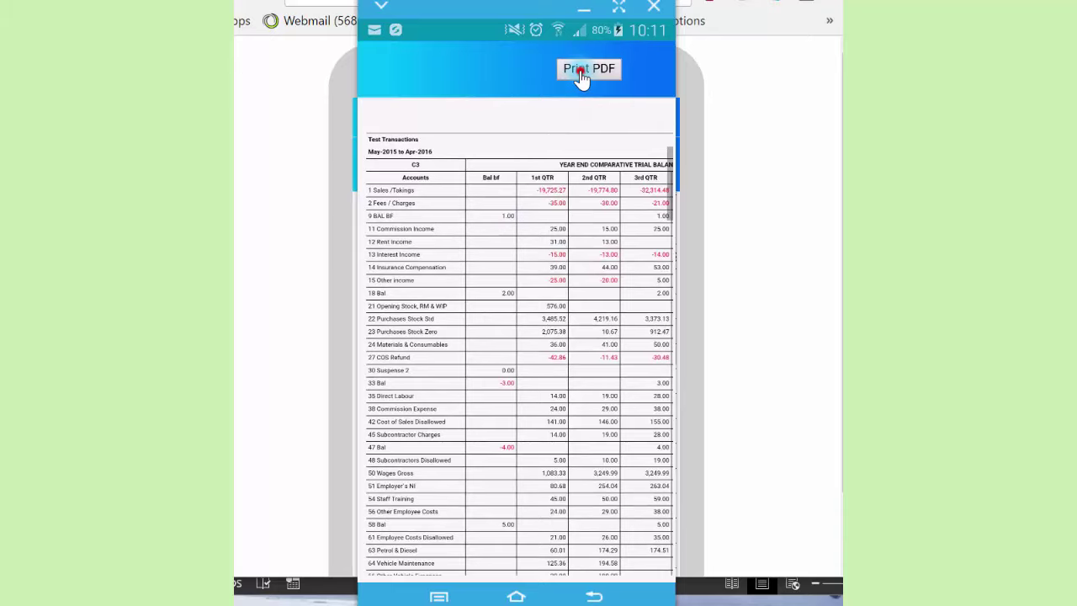
Preview the report as a 4-page Save as PDF print, then close the preview
left_click(577, 74)
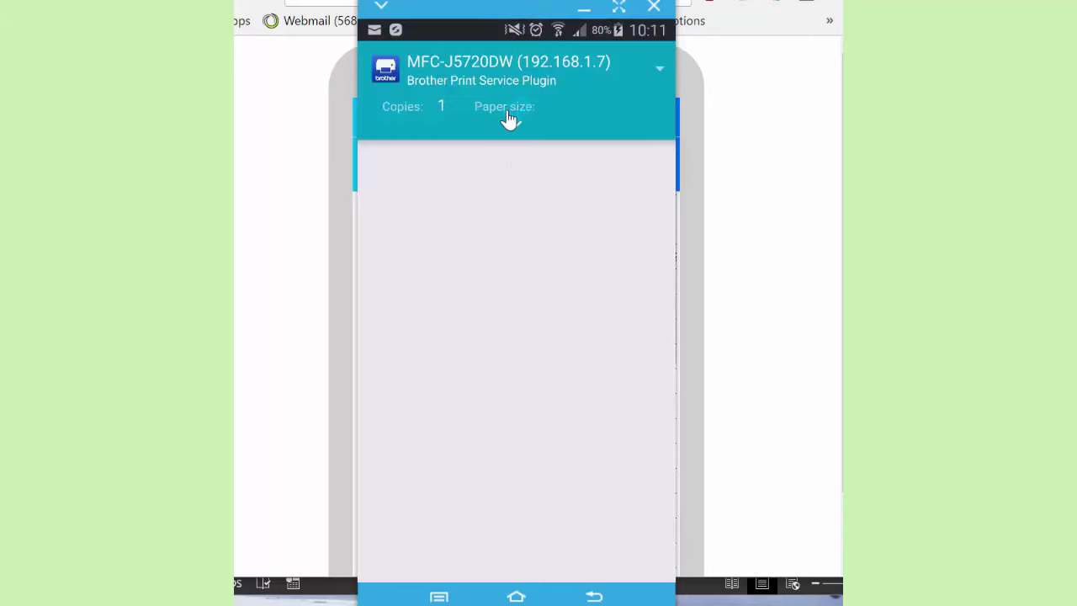
left_click(658, 70)
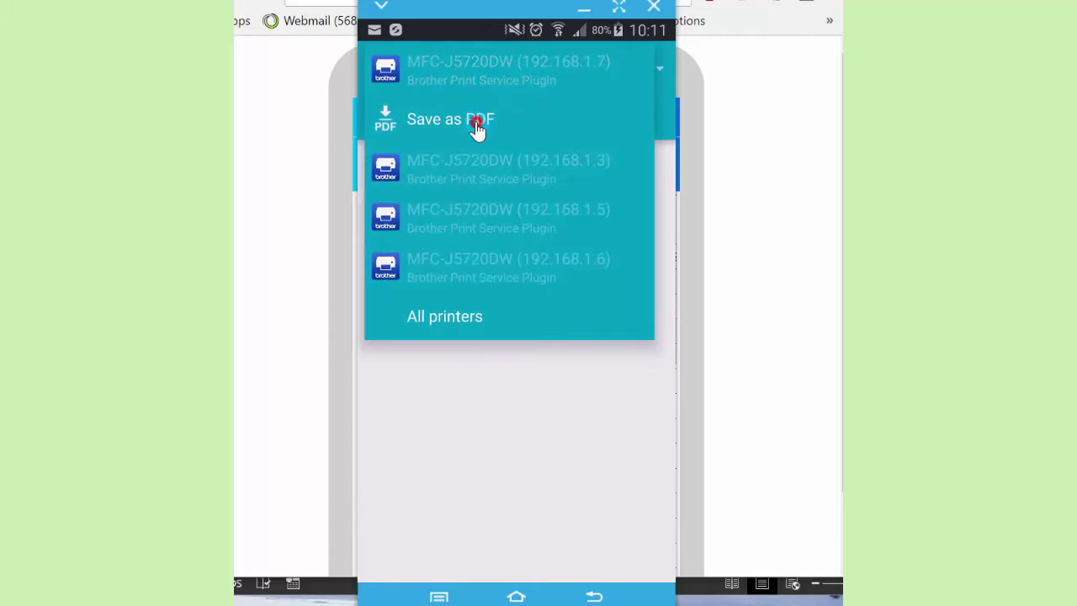
left_click(477, 123)
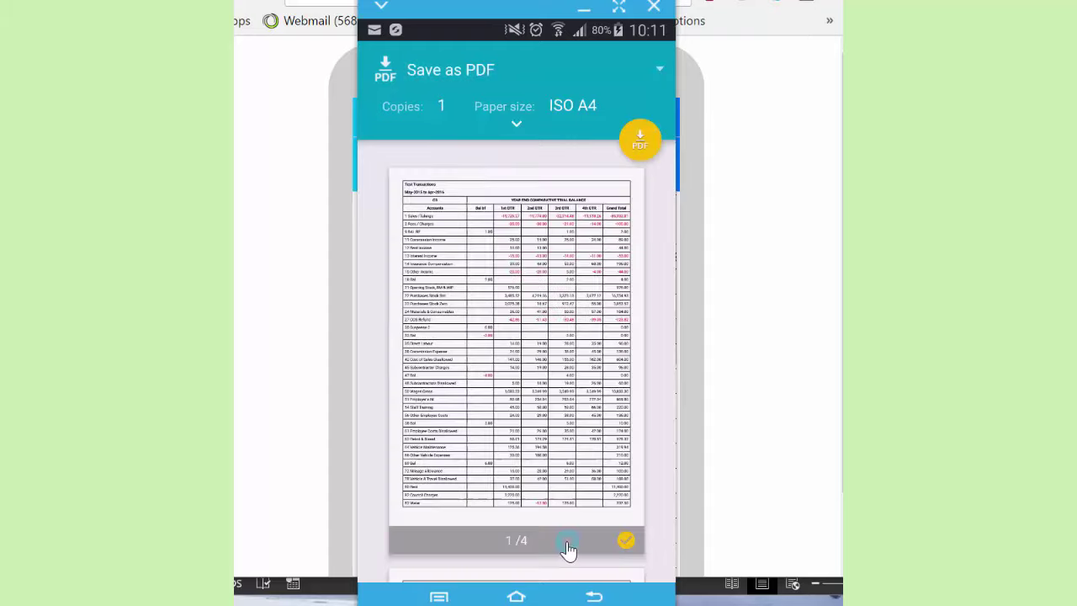
left_click(593, 597)
left_click(477, 199)
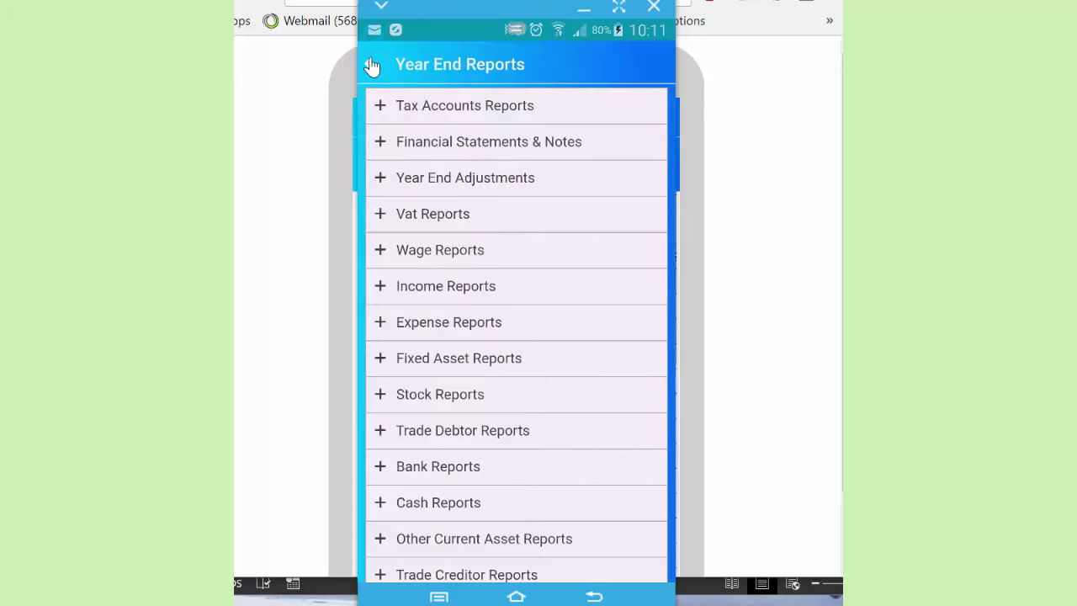
Return from Year End Reports to the main Reports page and open the navigation menu
left_click(372, 67)
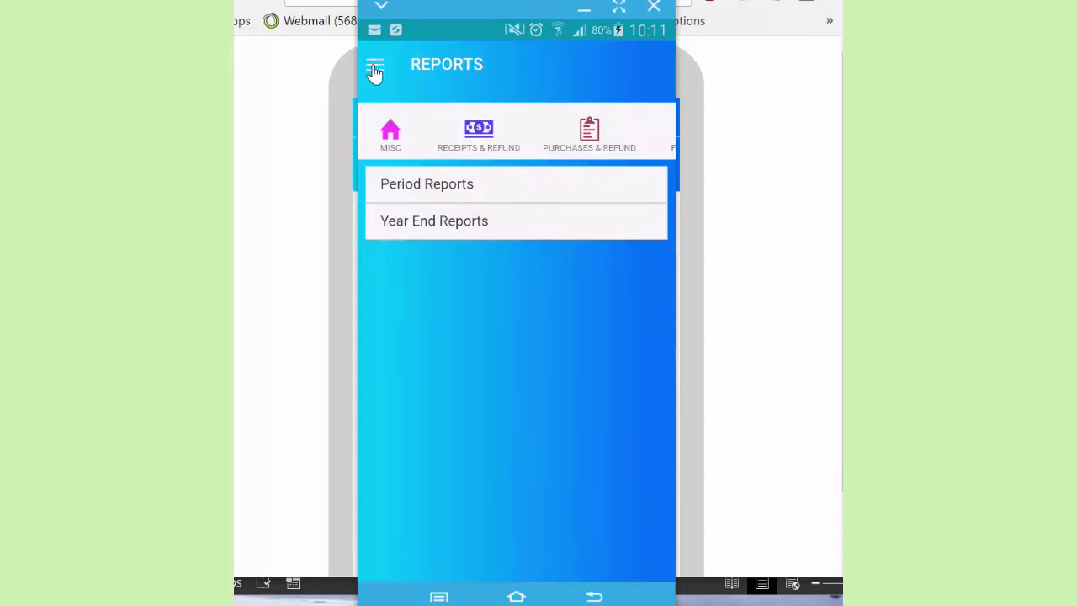
left_click(374, 67)
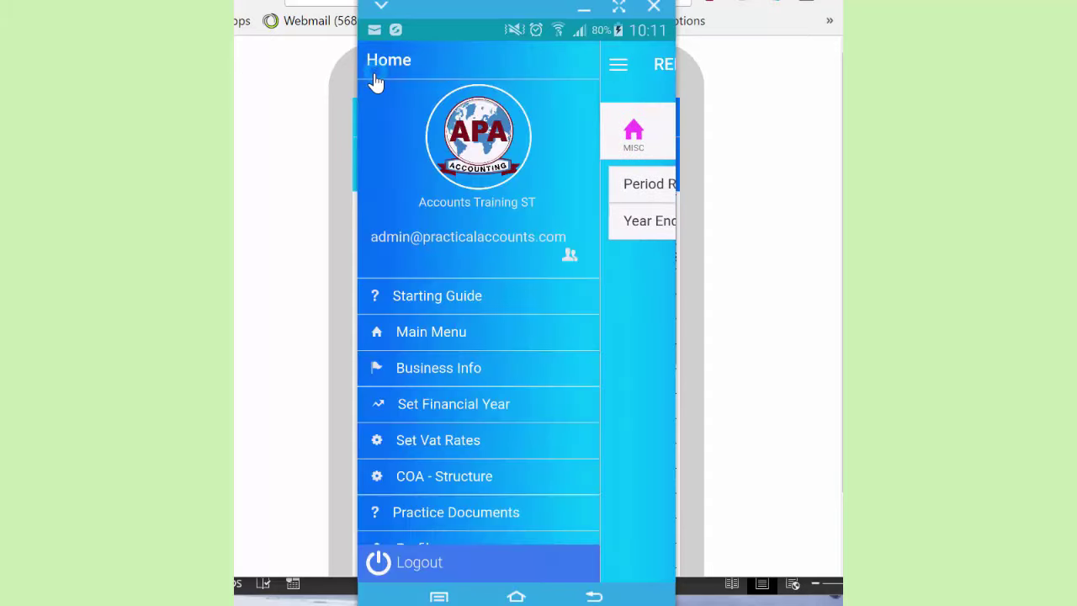